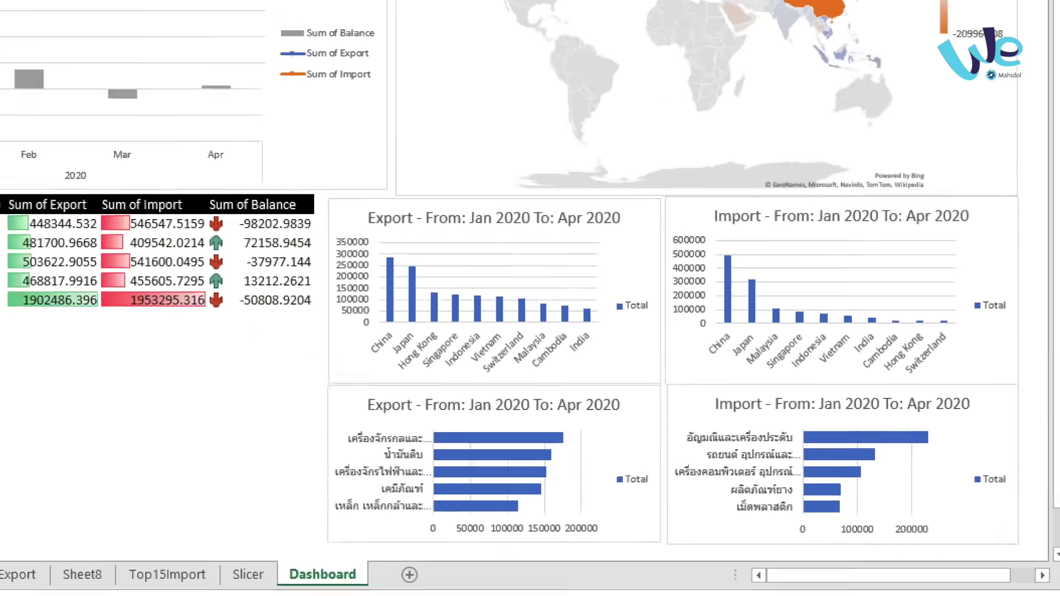
# Step: Select Australia in the slicer so the map, table and charts show only Australia
pyautogui.click(72, 236)
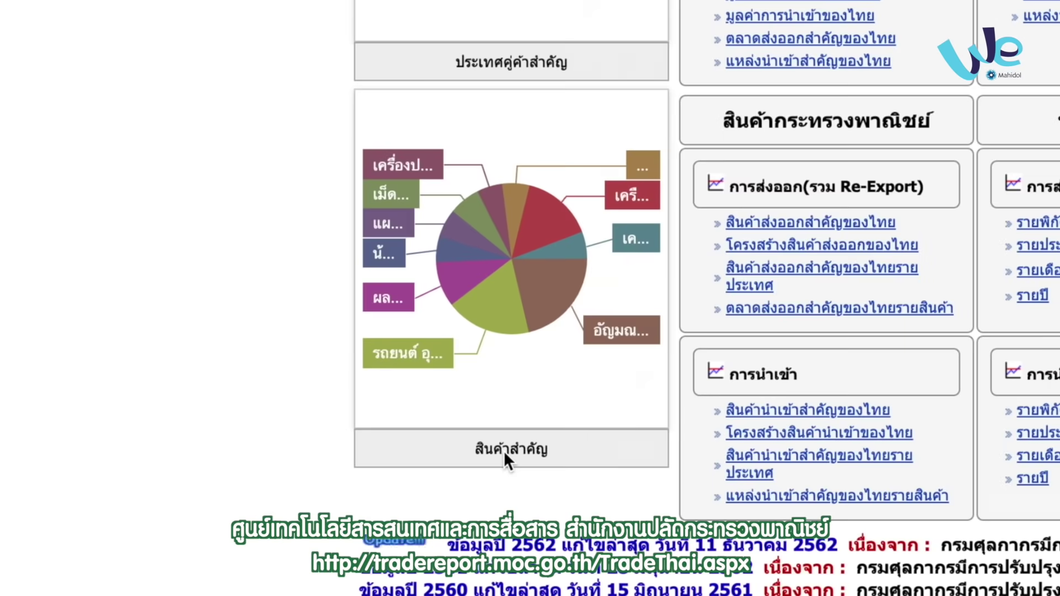
# Step: Open the สินค้าสำคัญ (key products) report below the pie chart
pyautogui.click(325, 430)
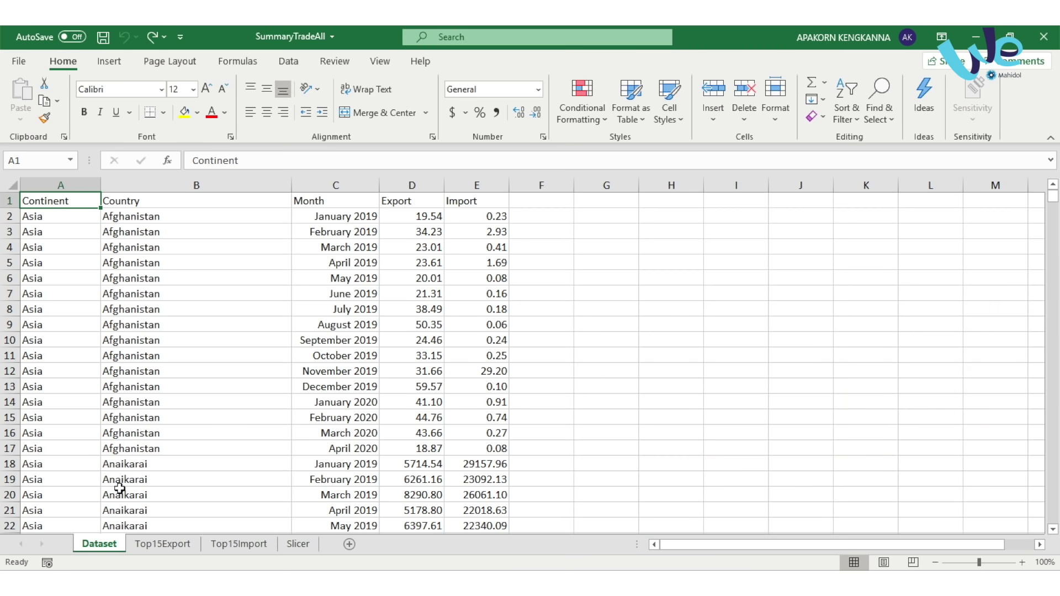
# Step: Look over the Top15Export and Top15Import sheets, then return to the Dataset sheet
pyautogui.click(154, 546)
pyautogui.click(241, 545)
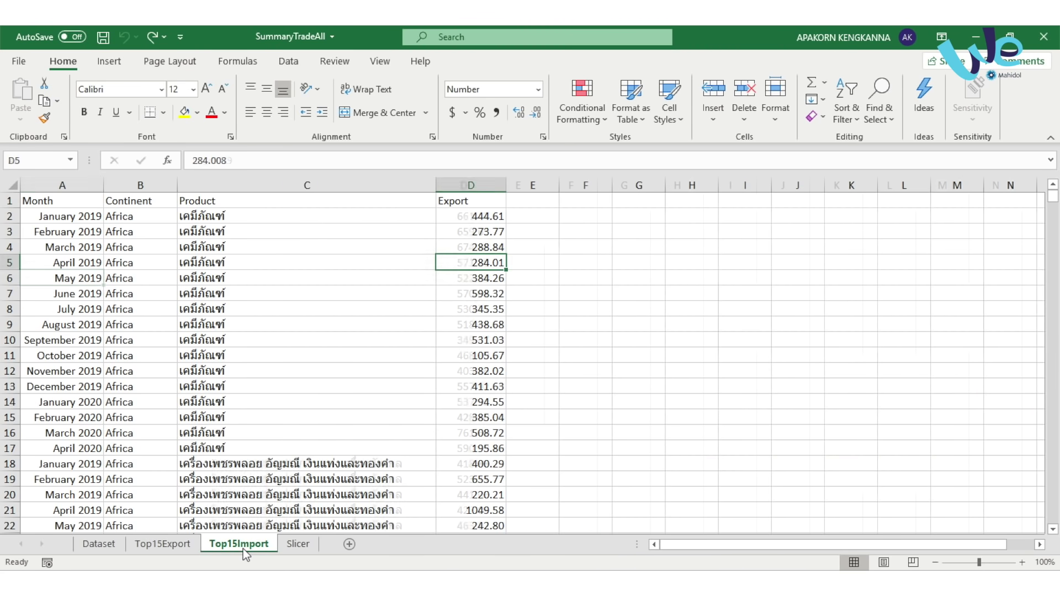
pyautogui.click(100, 547)
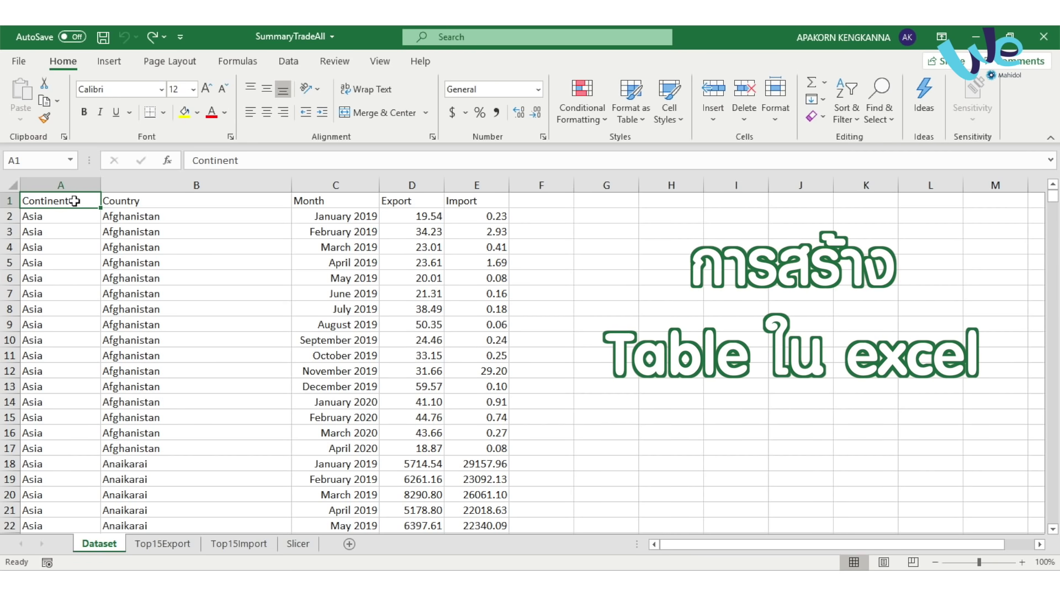
# Step: Convert the Dataset range A1:E3809 into a table with headers named Trade
pyautogui.hotkey('ctrl', 'shift', 'Right')
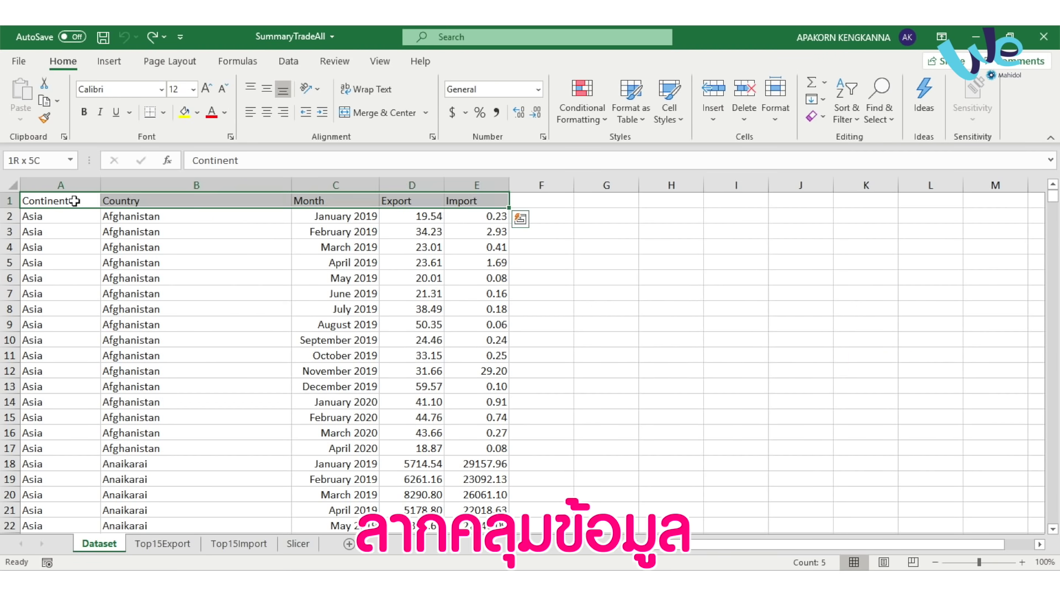
pyautogui.hotkey('ctrl', 'shift', 'Down')
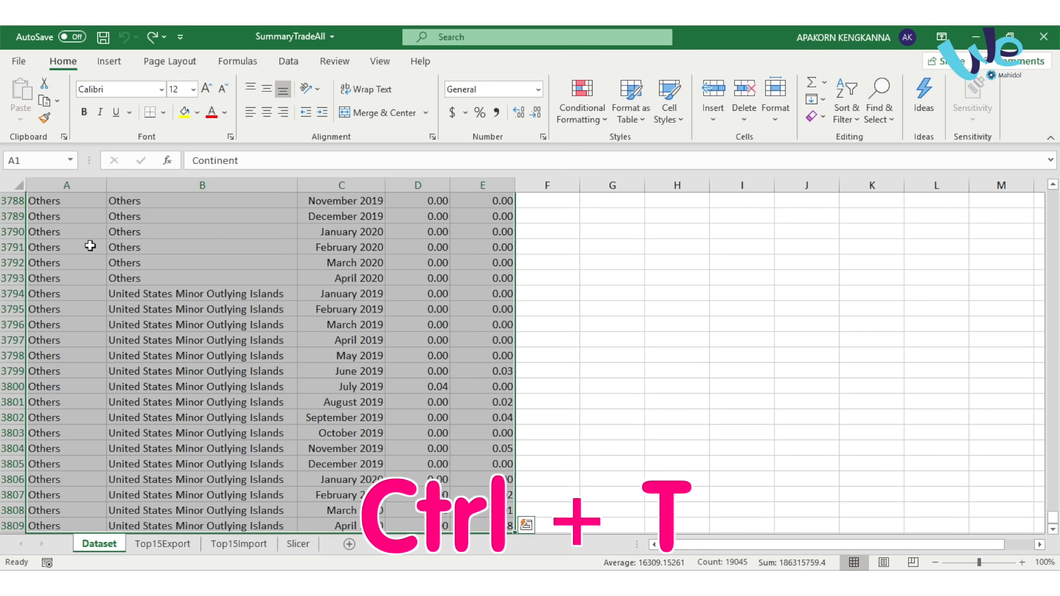
pyautogui.hotkey('ctrl', 't')
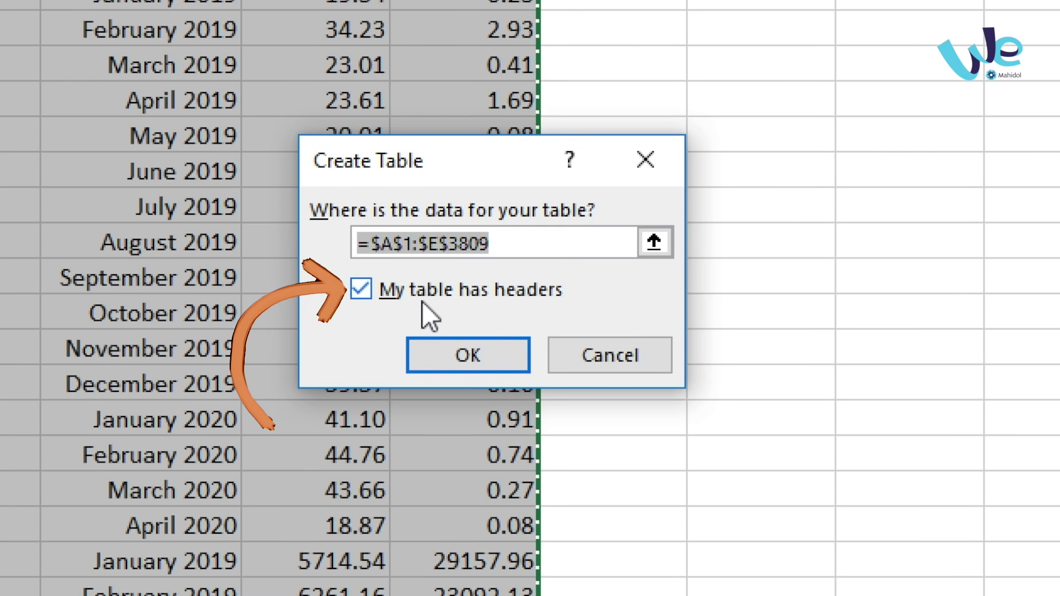
pyautogui.click(461, 352)
pyautogui.click(217, 177)
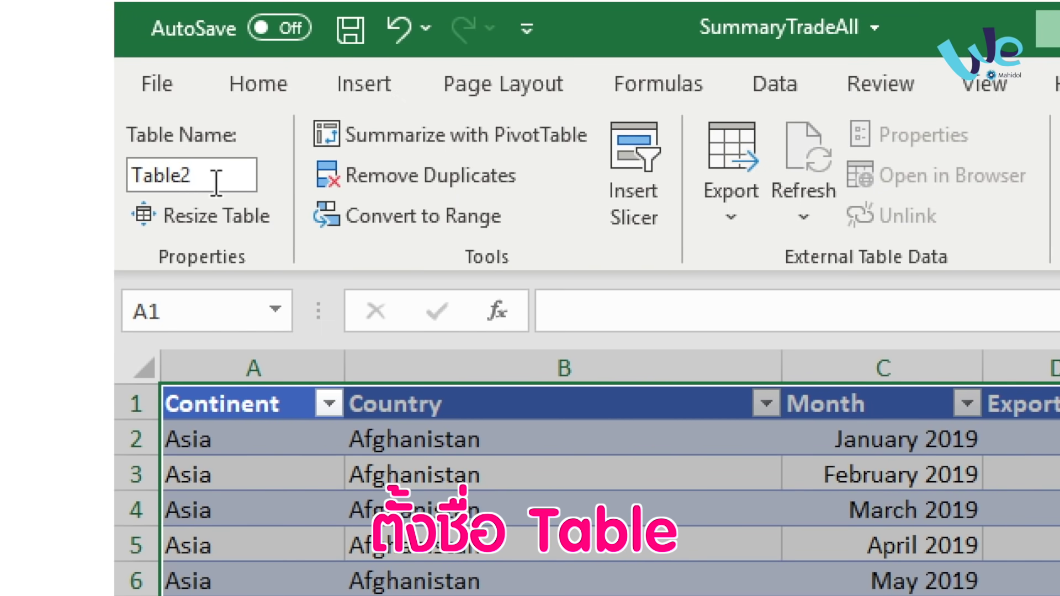
pyautogui.write('Trade')
pyautogui.click(827, 404)
# Step: Commit the Trade name and move the Month column to the front of the table
pyautogui.hotkey('ctrl', 'shift', 'Down')
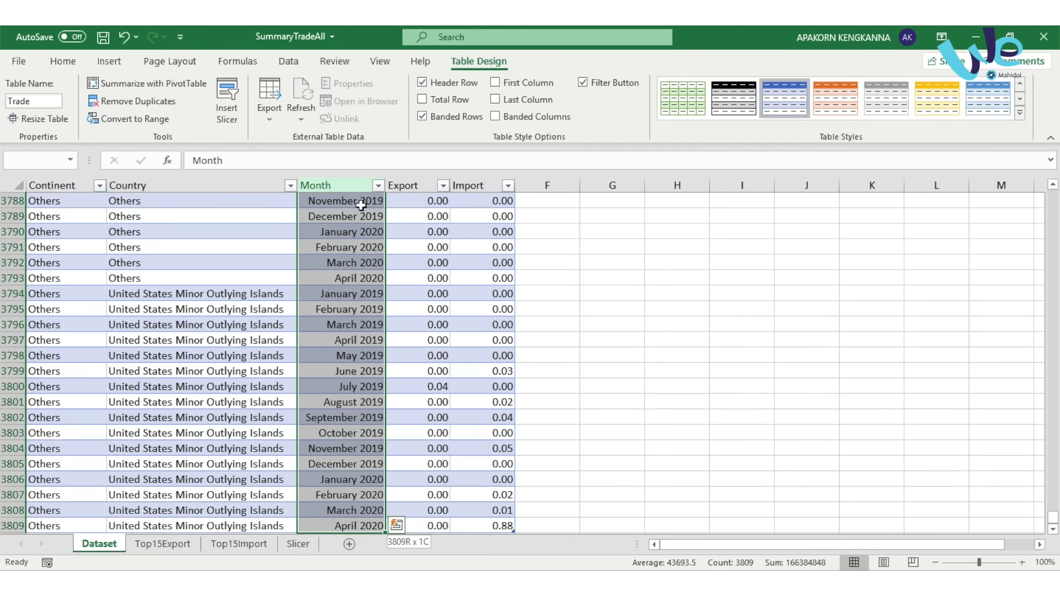
pyautogui.moveTo(342, 234); pyautogui.dragTo(22, 254)
pyautogui.click(272, 248)
pyautogui.scroll(-5, 272, 270)
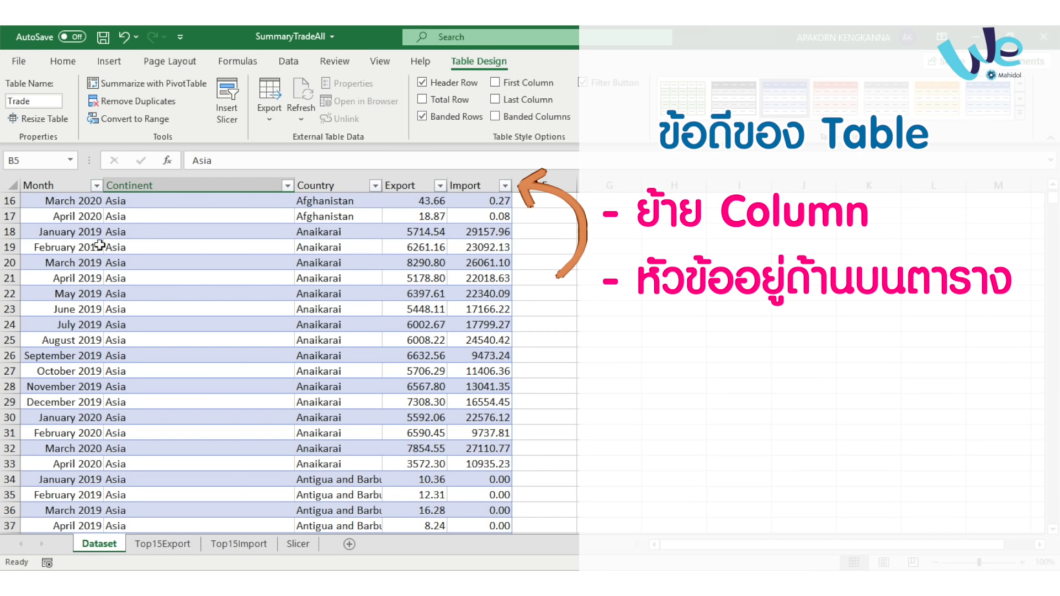
pyautogui.scroll(5, 509, 188)
# Step: Check the Month filter list, then begin the 'Balanc' header in F1
pyautogui.click(97, 201)
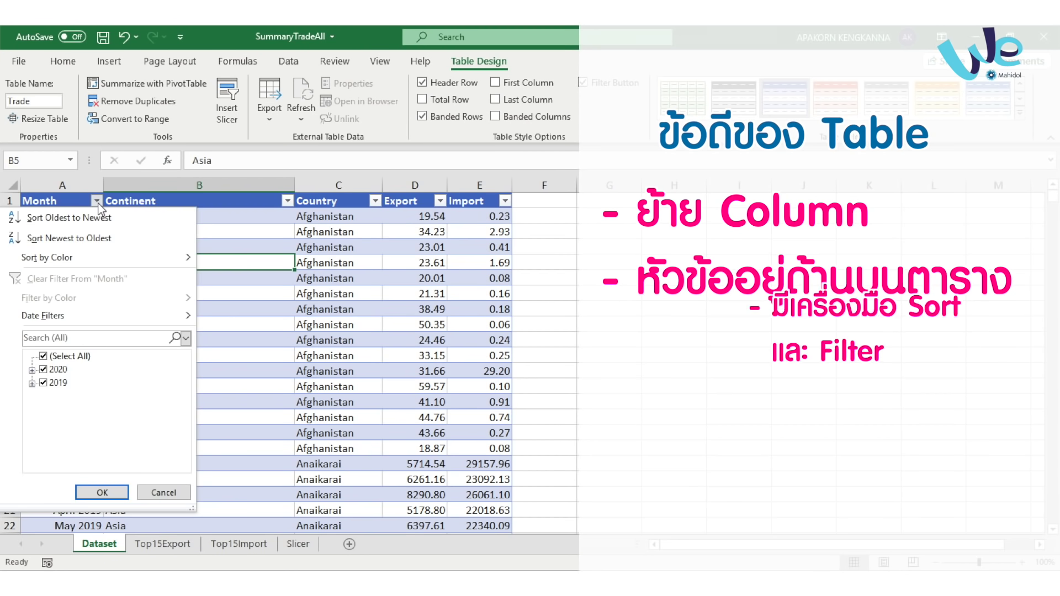
pyautogui.click(98, 202)
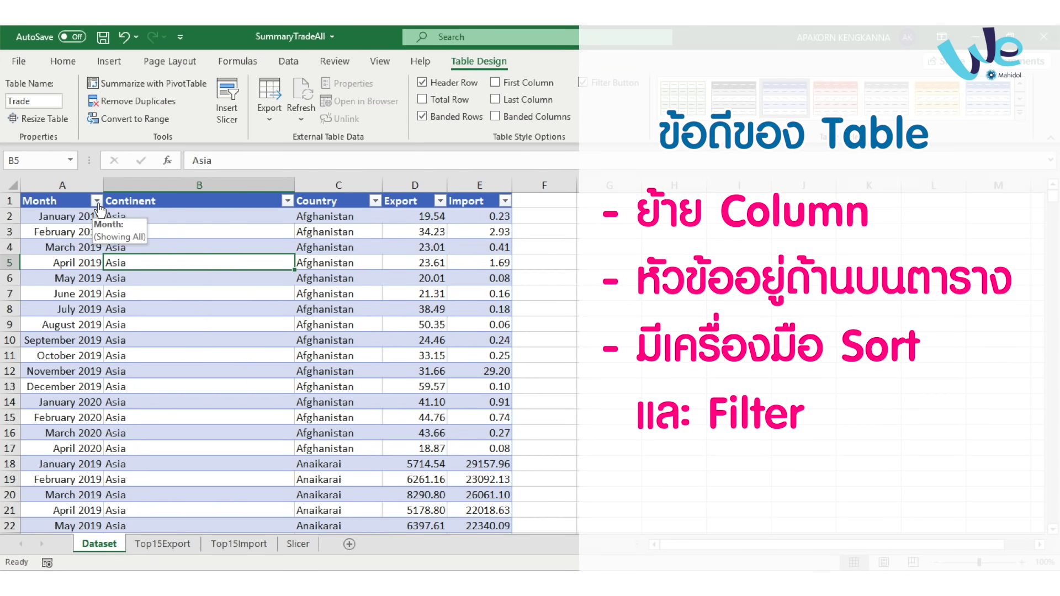
pyautogui.click(553, 204)
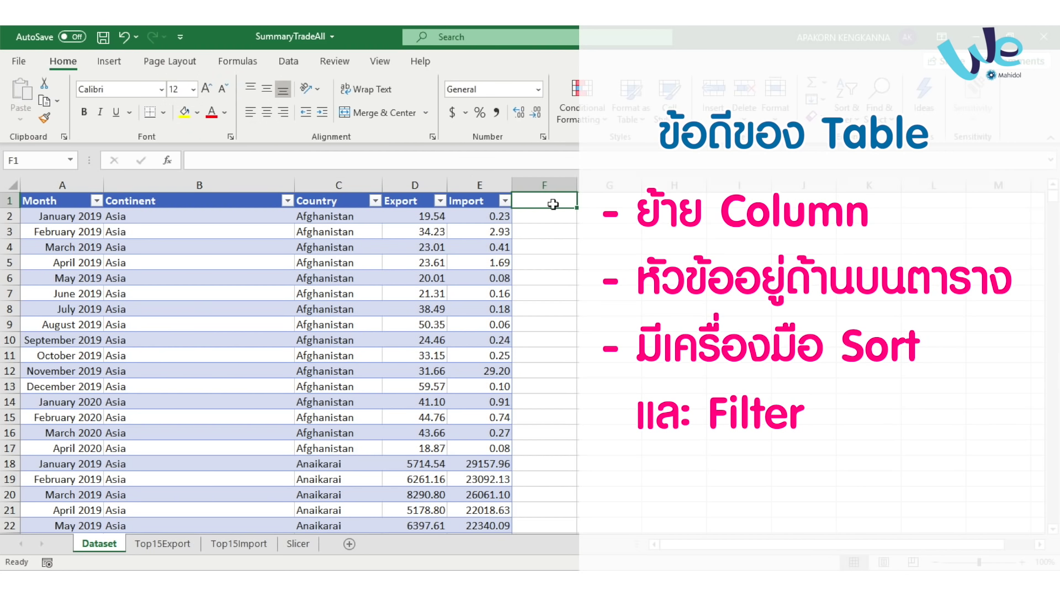
pyautogui.write('Bal')
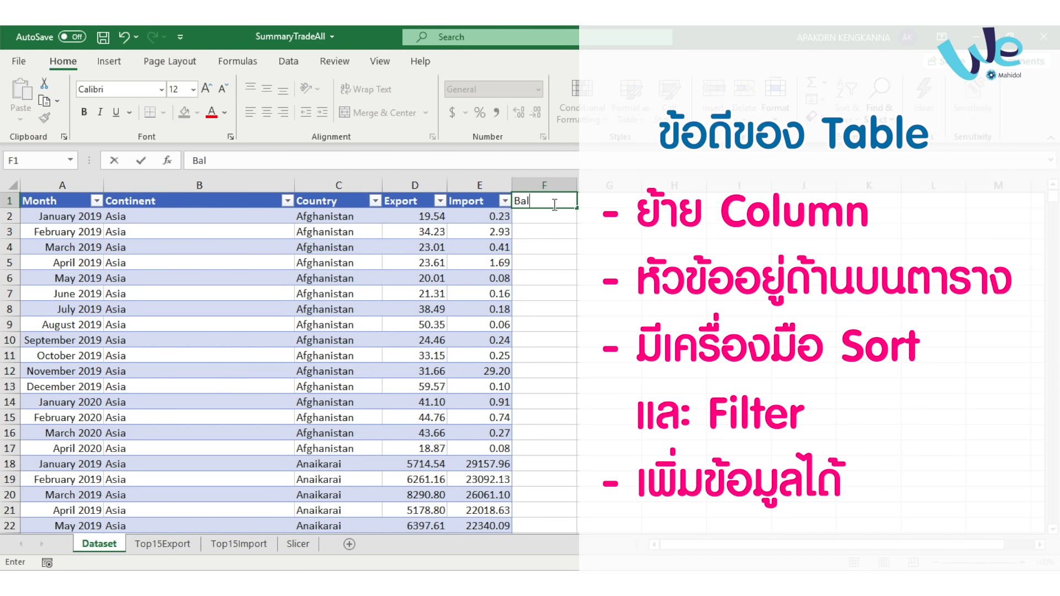
pyautogui.write('an')
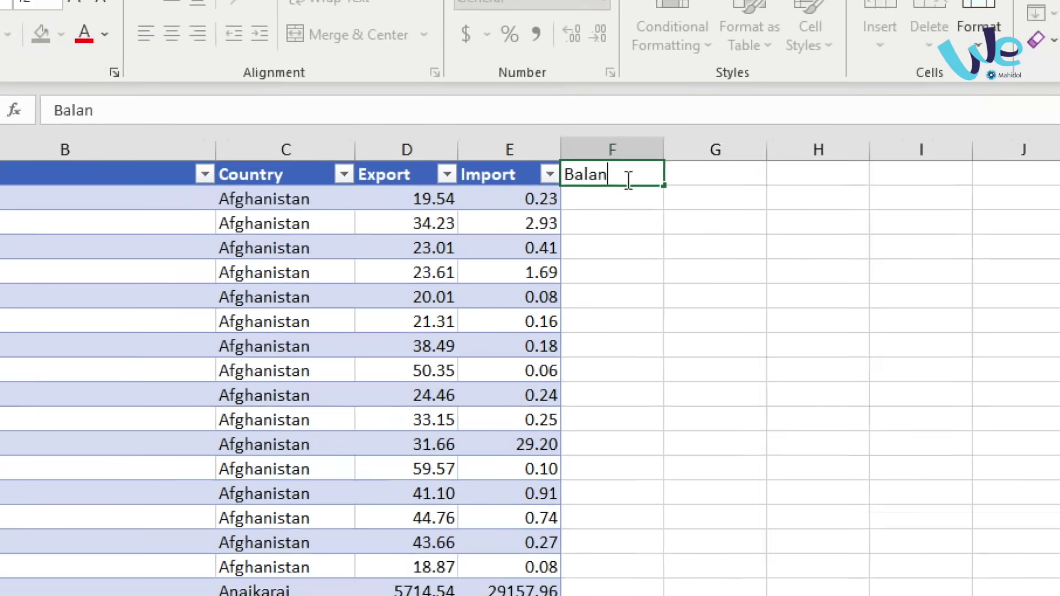
pyautogui.write('ce')
pyautogui.press('Return')
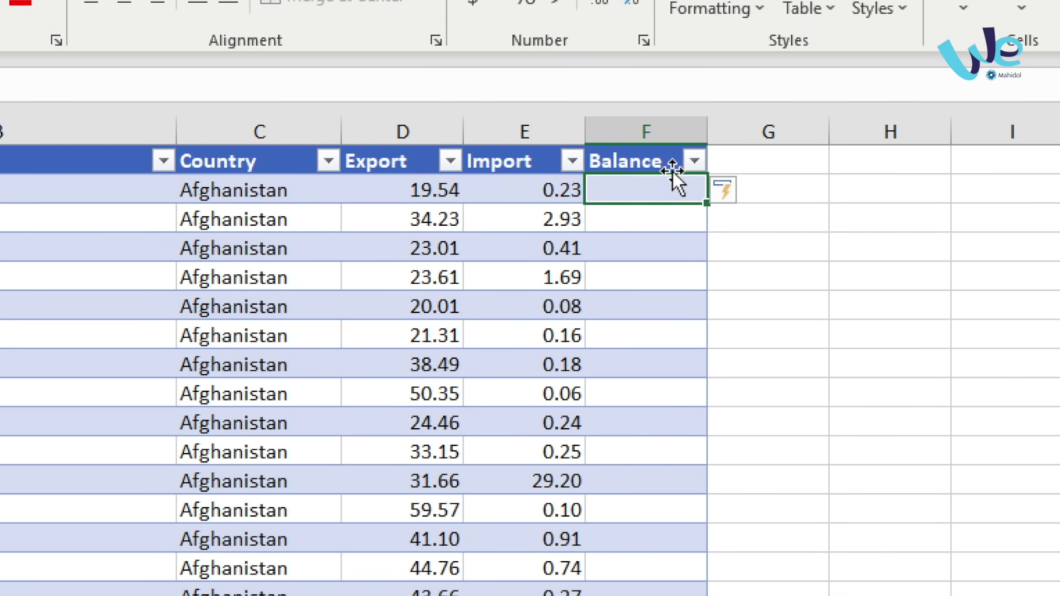
pyautogui.write('=')
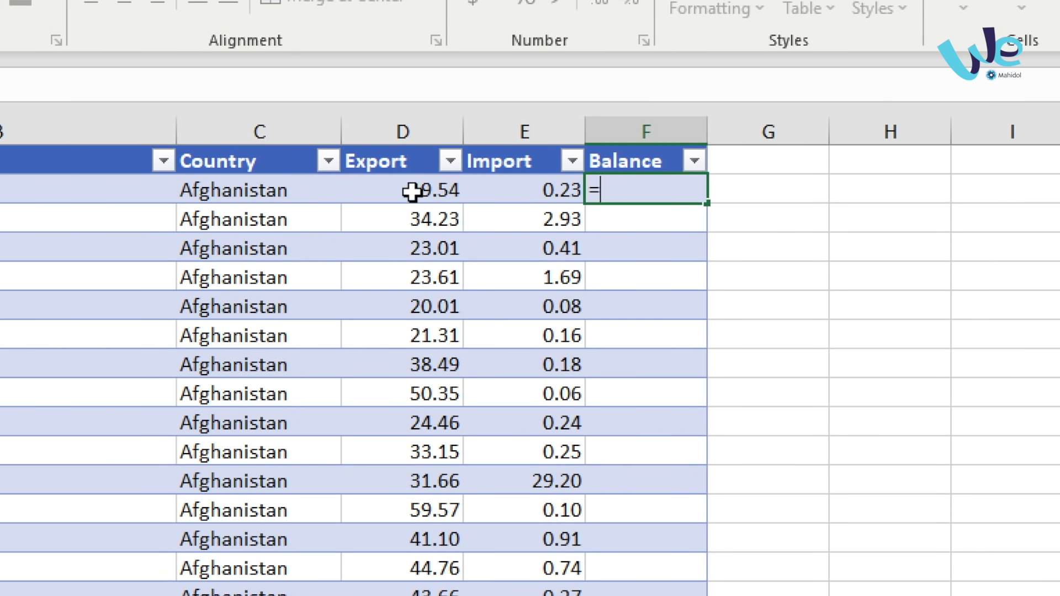
pyautogui.click(411, 191)
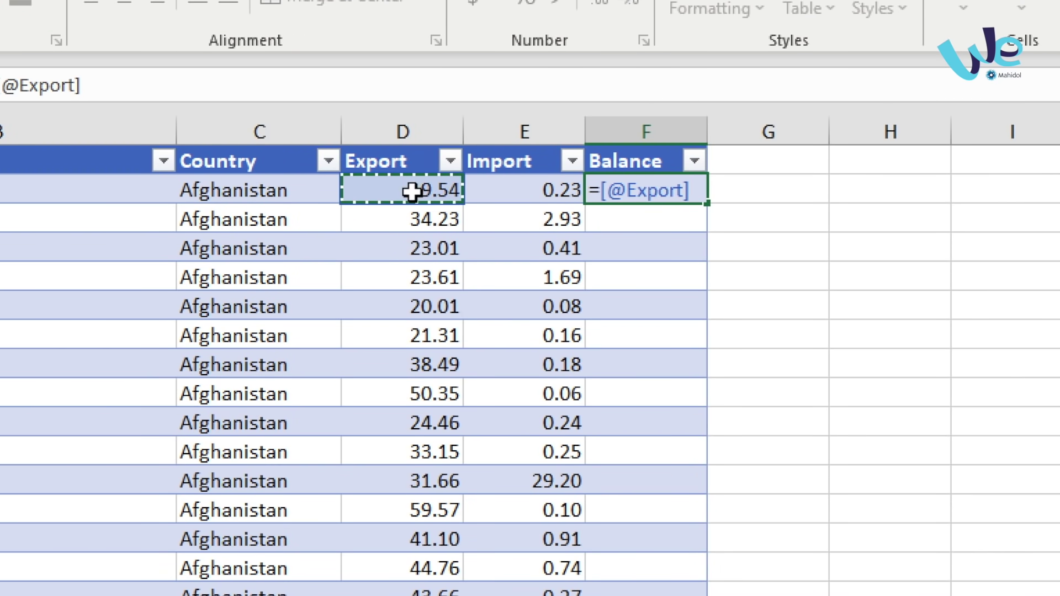
pyautogui.click(530, 190)
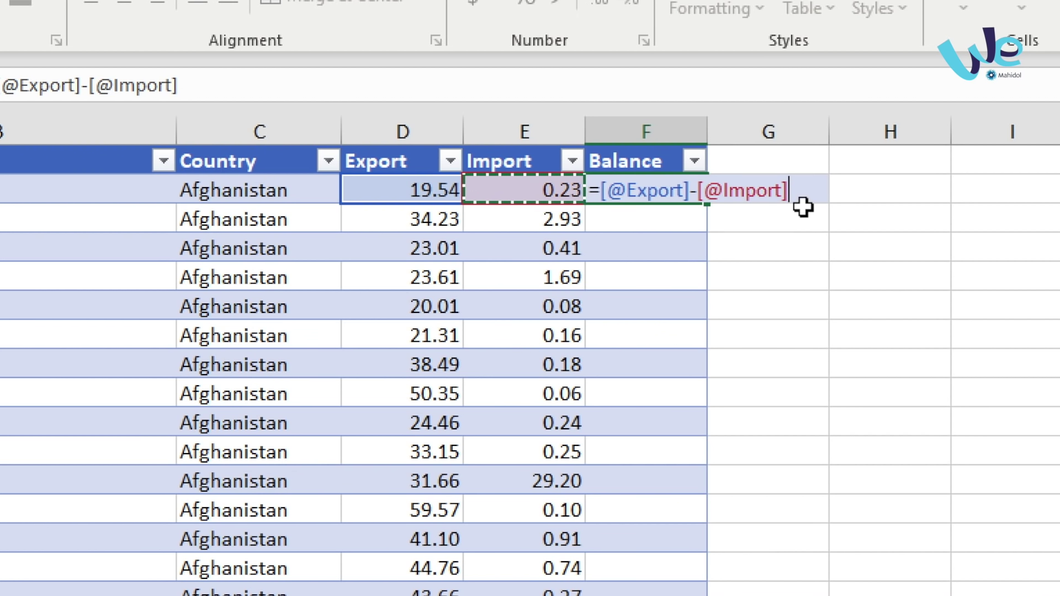
pyautogui.press('Return')
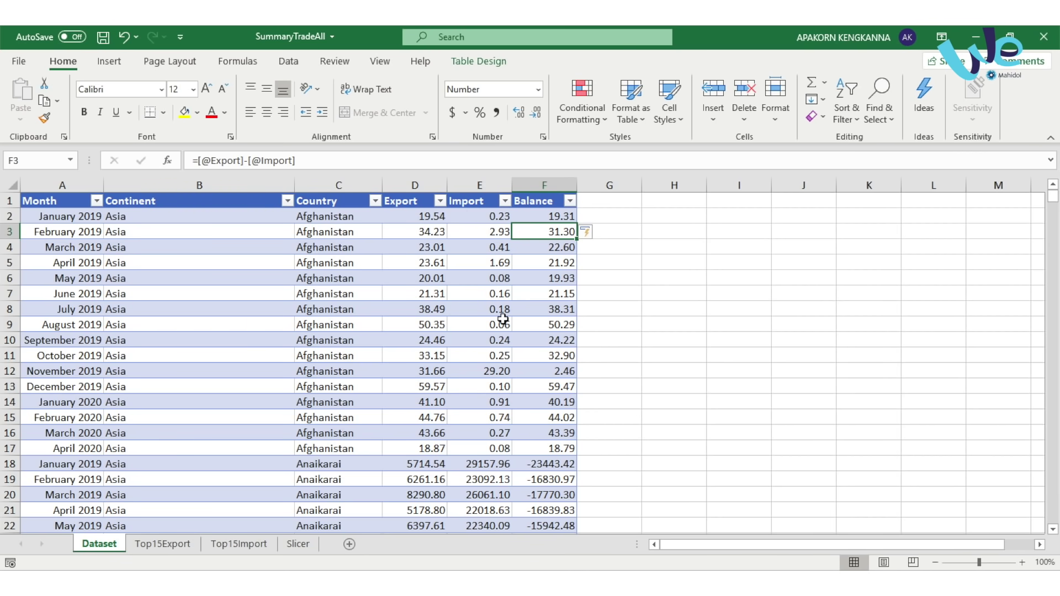
# Step: Convert the Top15Export data into a table with headers
pyautogui.click(163, 544)
pyautogui.click(33, 200)
pyautogui.hotkey('ctrl', 'shift', 'Right')
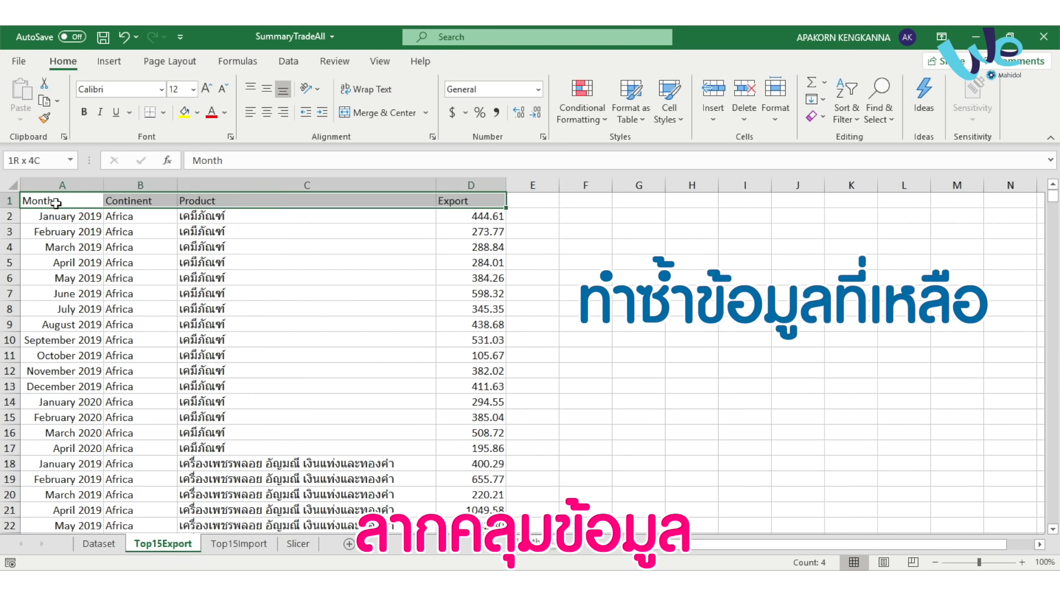
pyautogui.hotkey('ctrl', 'shift', 'Down')
pyautogui.hotkey('ctrl', 't')
pyautogui.press('Return')
pyautogui.click(50, 100)
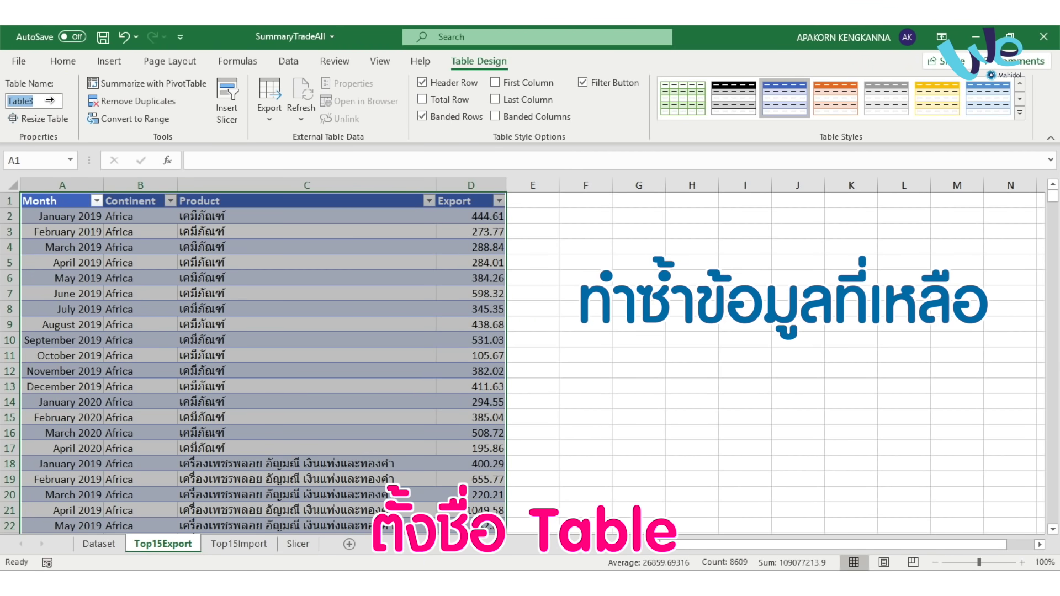
# Step: Convert the Top15Import data into a table named Import, then go to the Slicer sheet
pyautogui.click(239, 544)
pyautogui.click(61, 200)
pyautogui.hotkey('ctrl', 'shift', 'Right')
pyautogui.hotkey('ctrl', 'shift', 'Down')
pyautogui.hotkey('ctrl', 't')
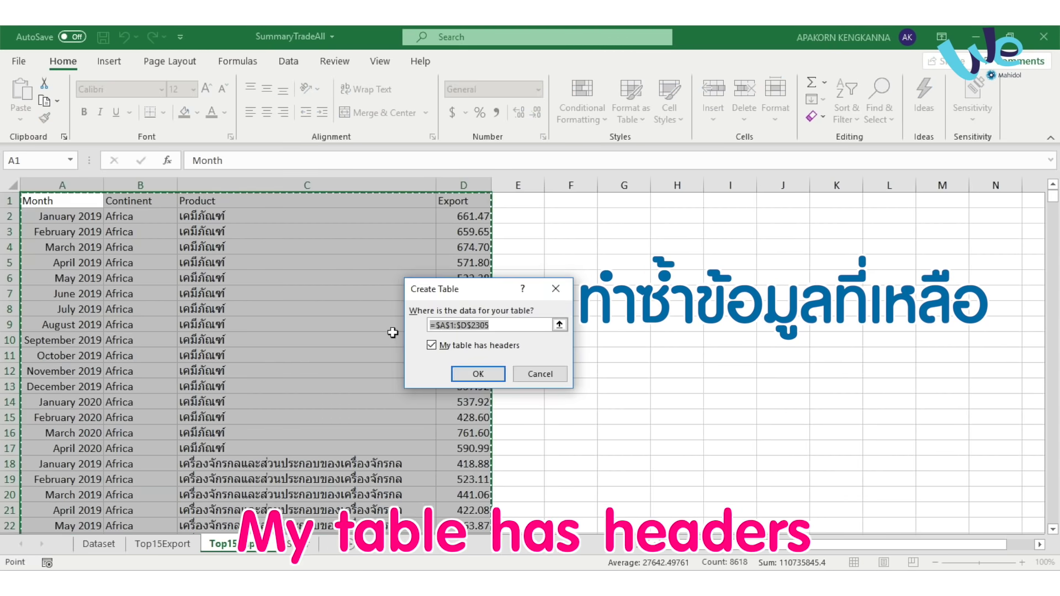
pyautogui.press('Return')
pyautogui.click(50, 100)
pyautogui.write('Import')
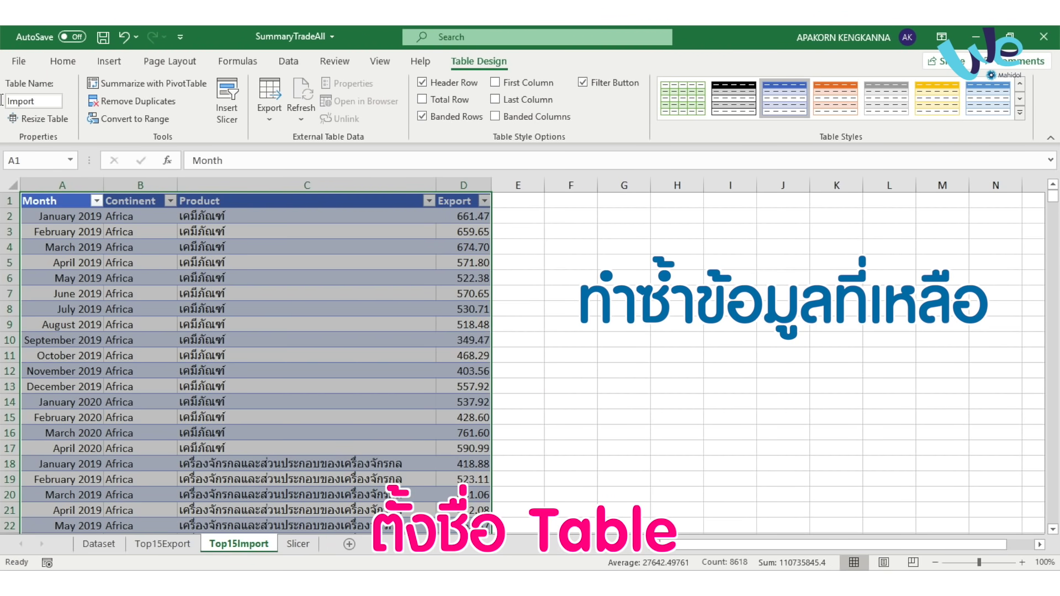
pyautogui.press('Return')
pyautogui.click(298, 543)
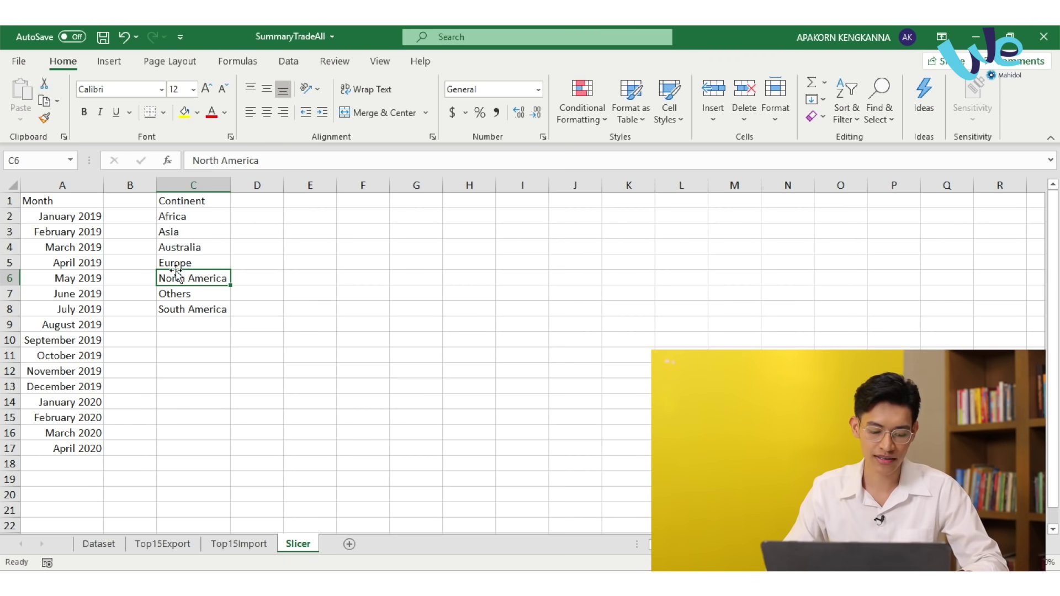
pyautogui.moveTo(80, 200); pyautogui.dragTo(77, 448)
pyautogui.hotkey('ctrl', 't')
pyautogui.press('Return')
pyautogui.click(206, 203)
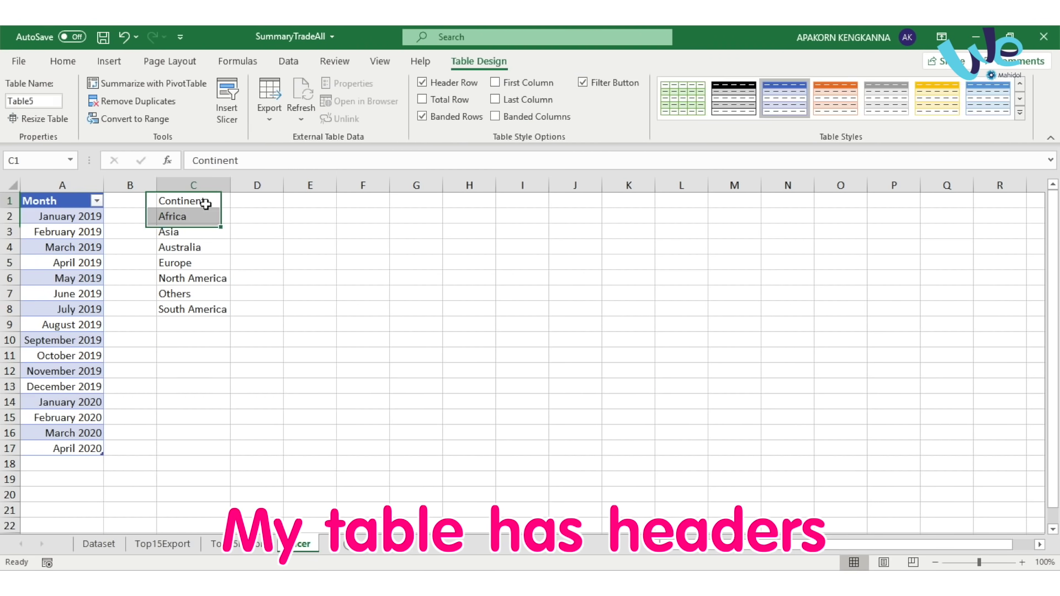
pyautogui.hotkey('ctrl', 'a')
pyautogui.hotkey('ctrl', 't')
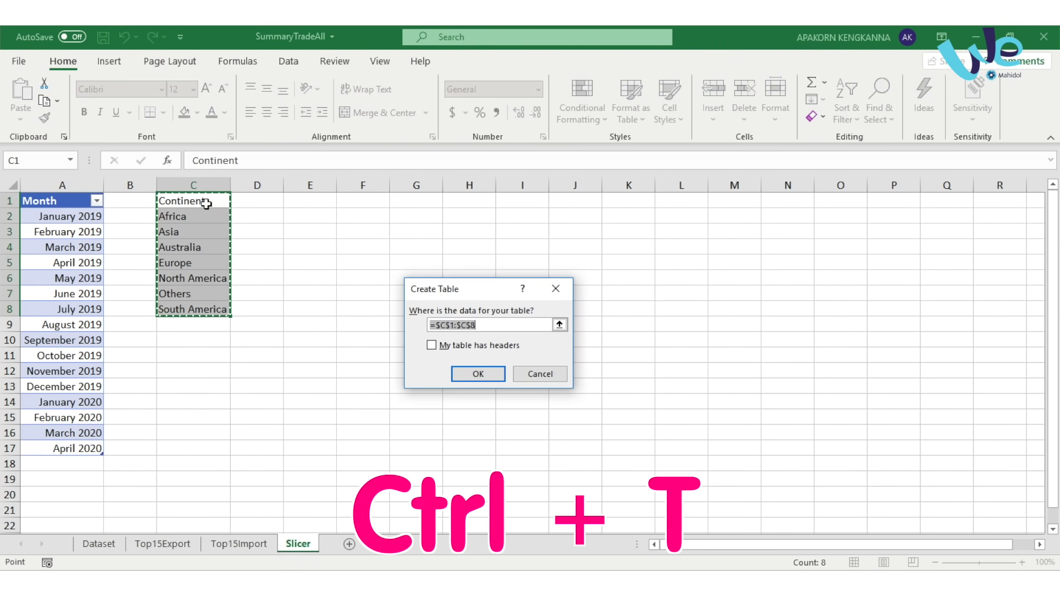
pyautogui.click(449, 346)
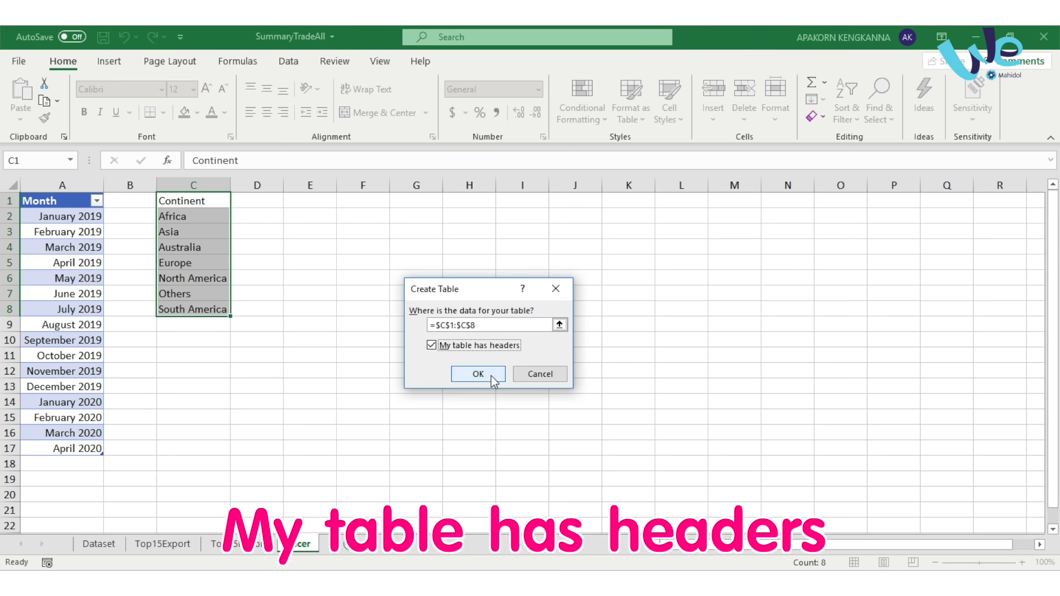
pyautogui.click(491, 375)
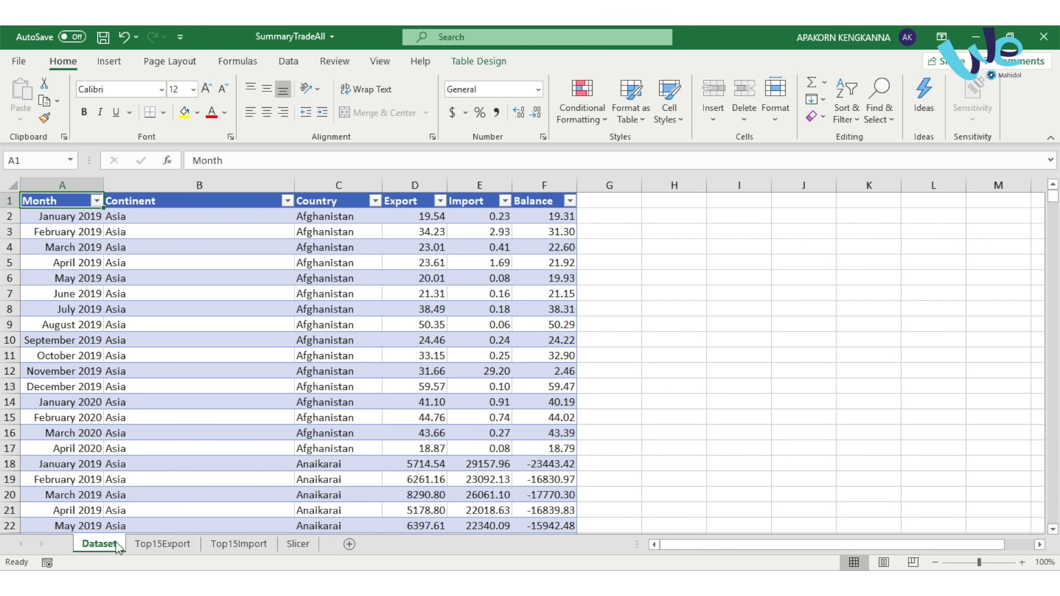
pyautogui.click(148, 544)
pyautogui.click(238, 543)
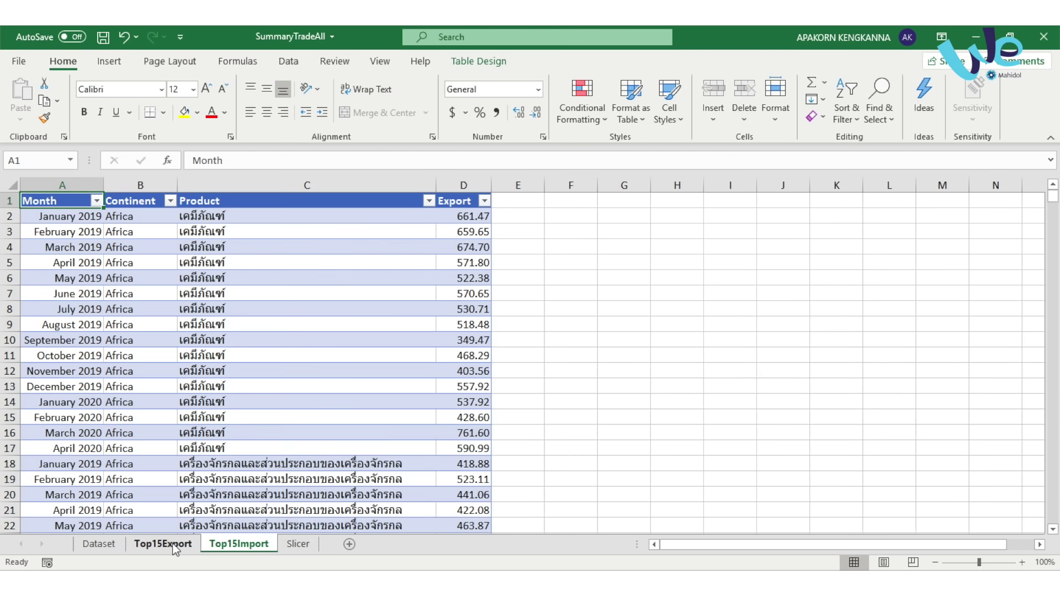
pyautogui.click(138, 543)
pyautogui.click(100, 546)
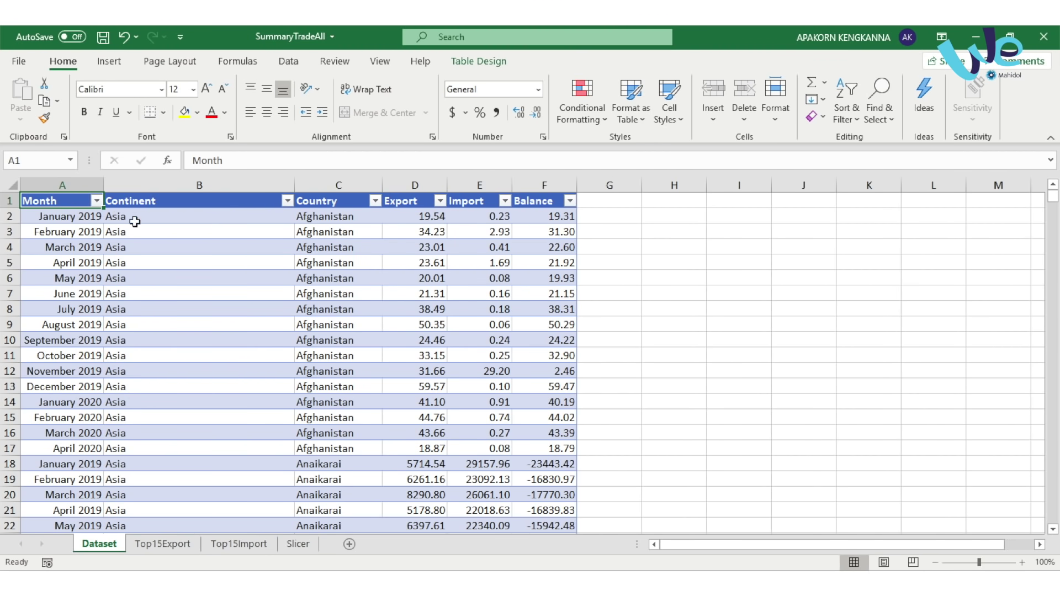
pyautogui.click(123, 201)
pyautogui.click(59, 201)
pyautogui.click(125, 202)
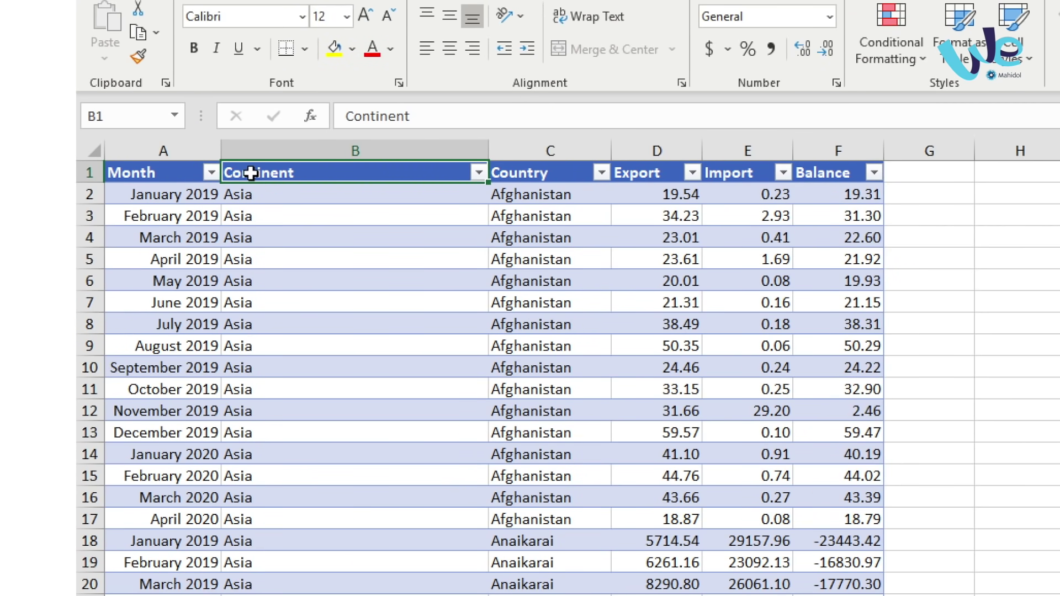
pyautogui.click(178, 176)
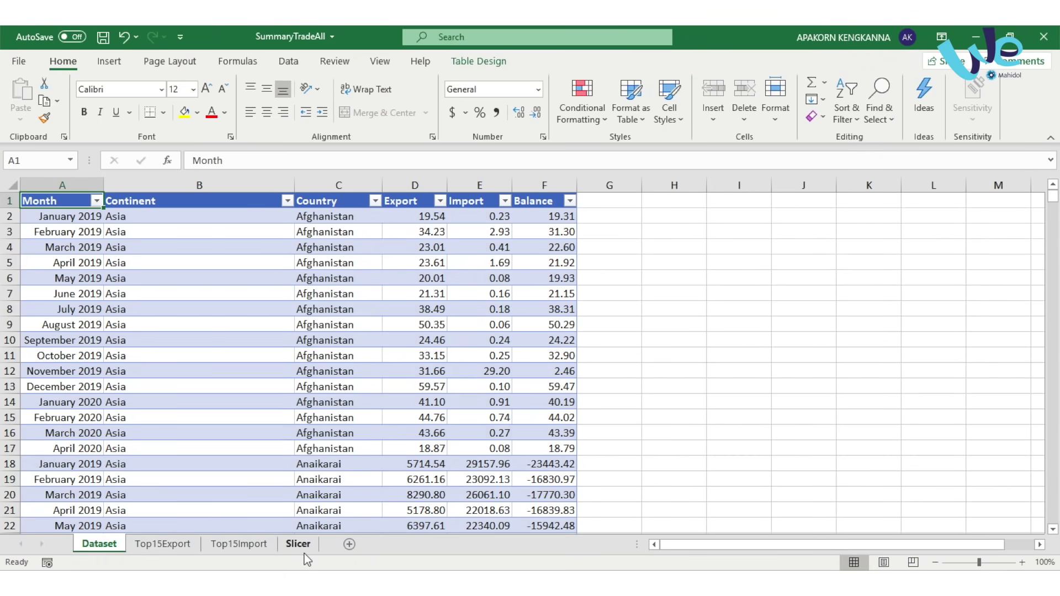
pyautogui.click(303, 544)
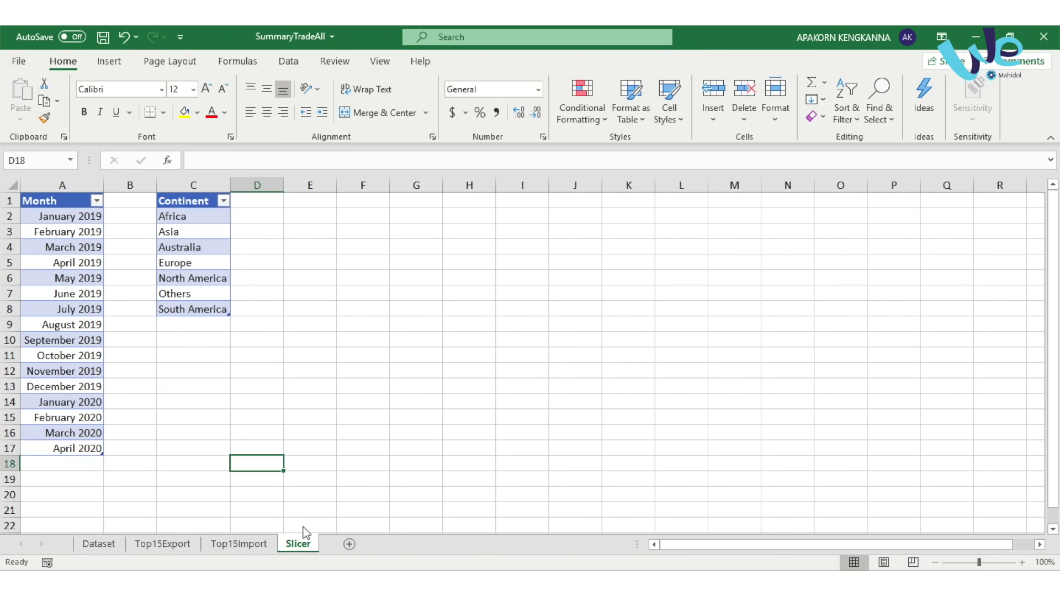
pyautogui.click(98, 544)
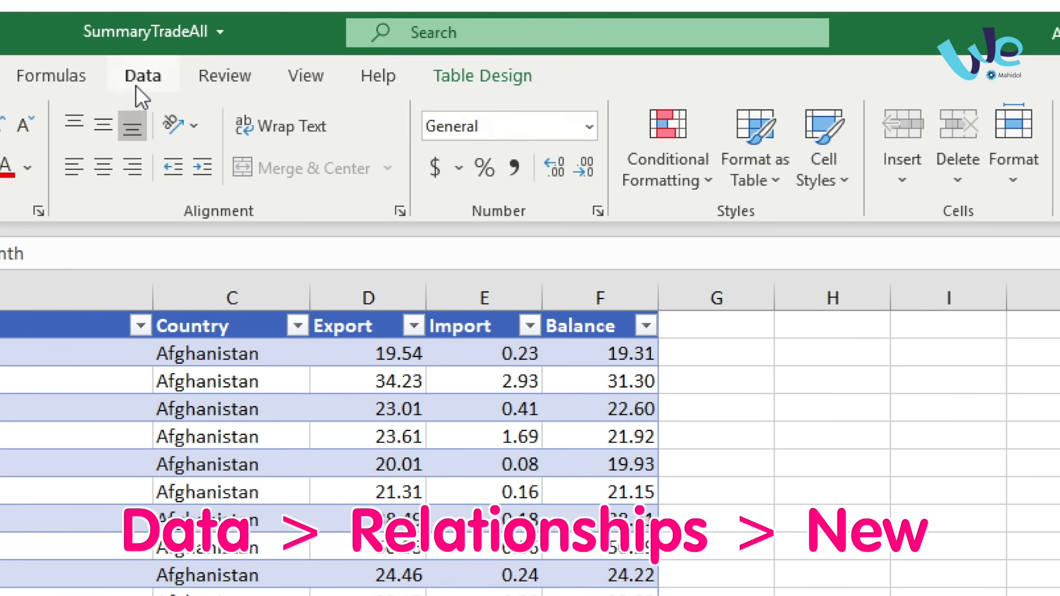
# Step: Create a relationship linking the Trade table's Month column to the Month table
pyautogui.click(143, 76)
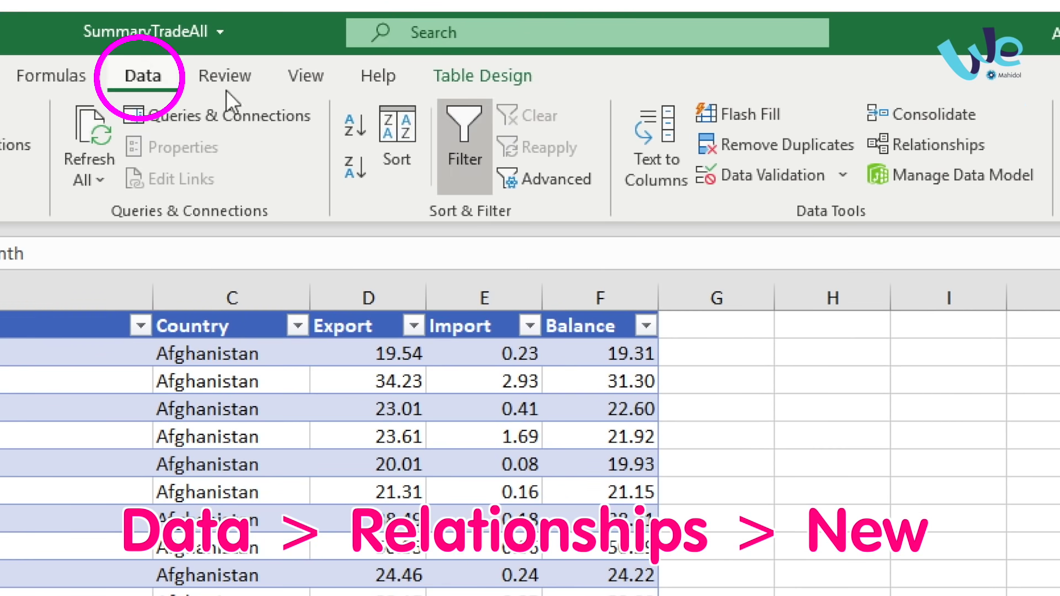
pyautogui.click(932, 146)
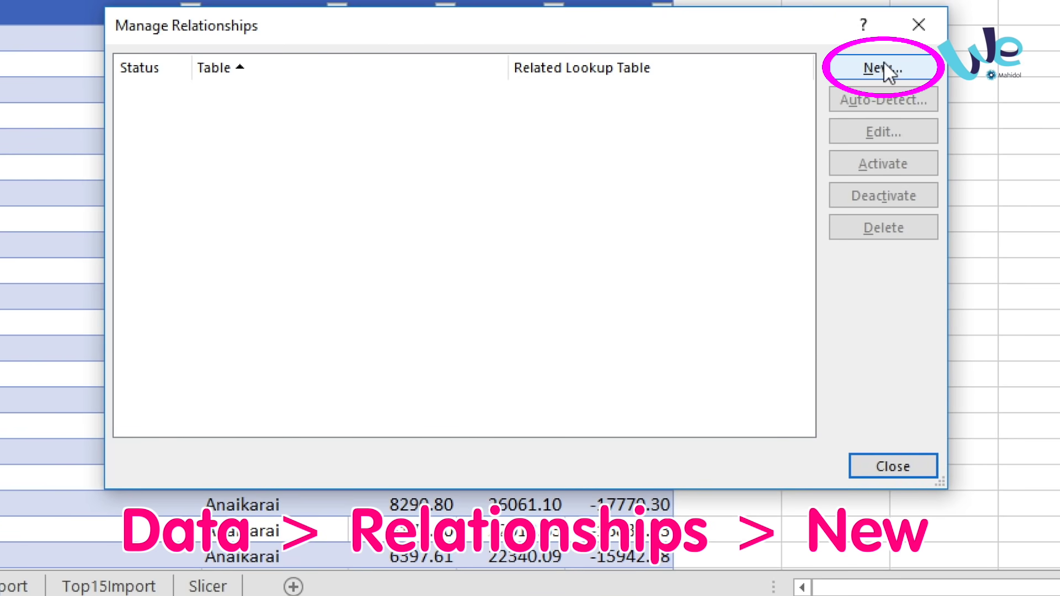
pyautogui.click(882, 67)
pyautogui.click(511, 225)
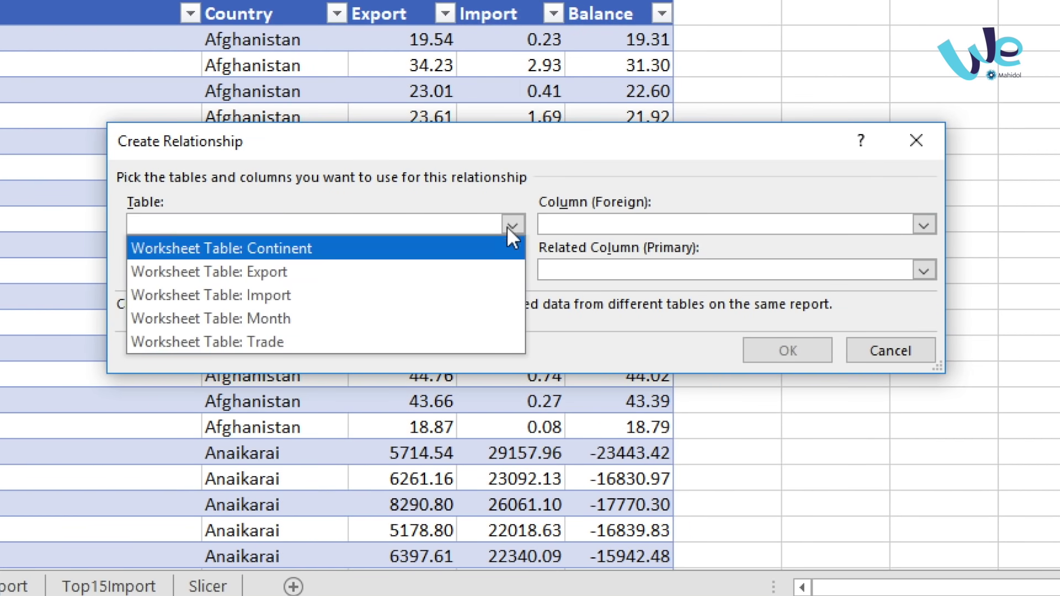
pyautogui.click(279, 341)
pyautogui.click(922, 226)
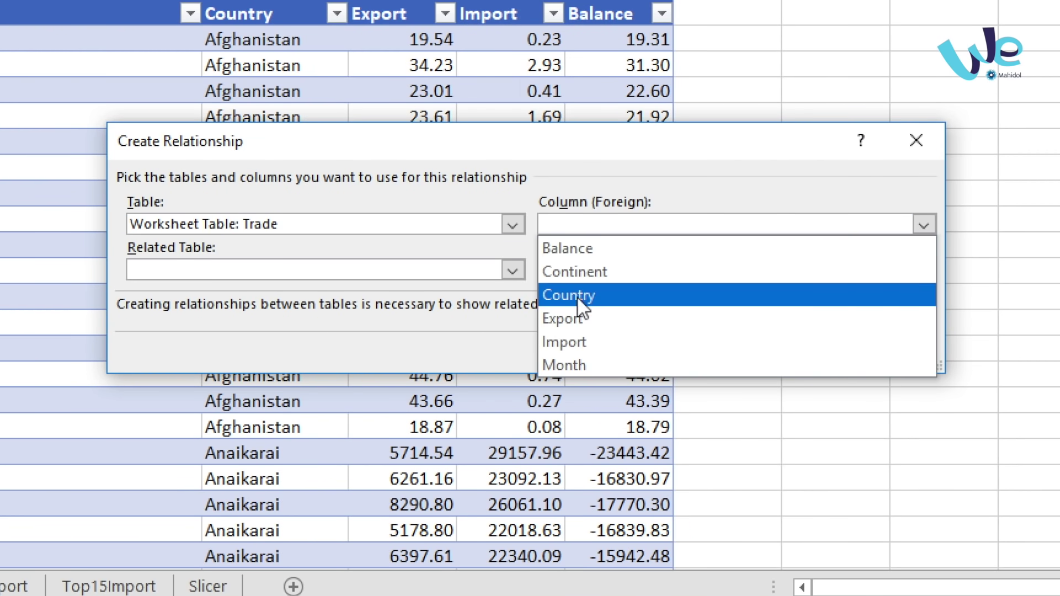
pyautogui.click(572, 364)
pyautogui.click(513, 270)
pyautogui.click(262, 362)
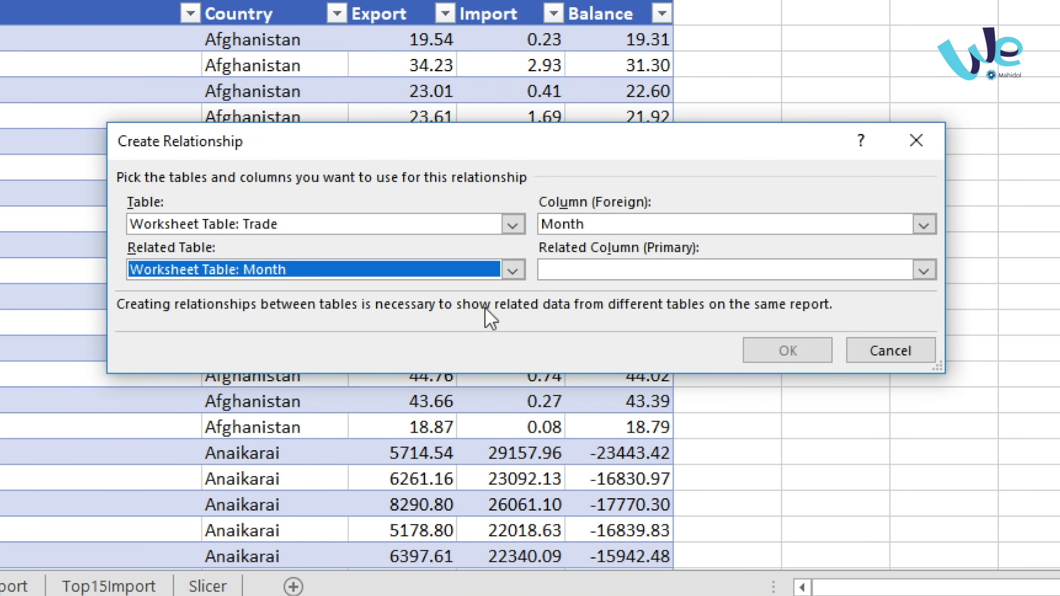
pyautogui.click(926, 269)
pyautogui.click(587, 292)
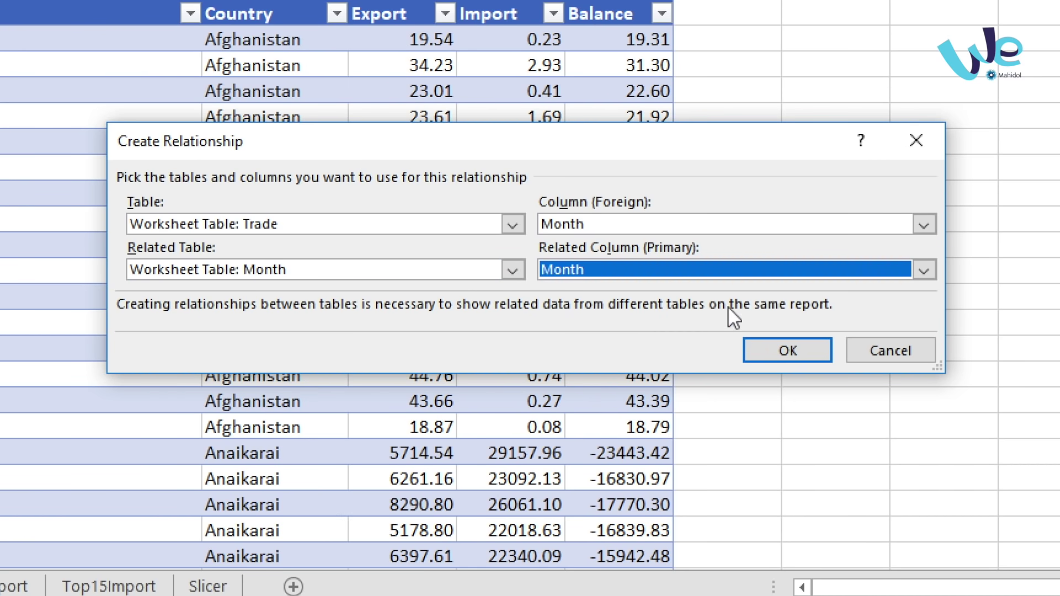
pyautogui.click(772, 351)
# Step: Link the Trade table's Continent column to the Continent table, then close Relationships
pyautogui.click(877, 68)
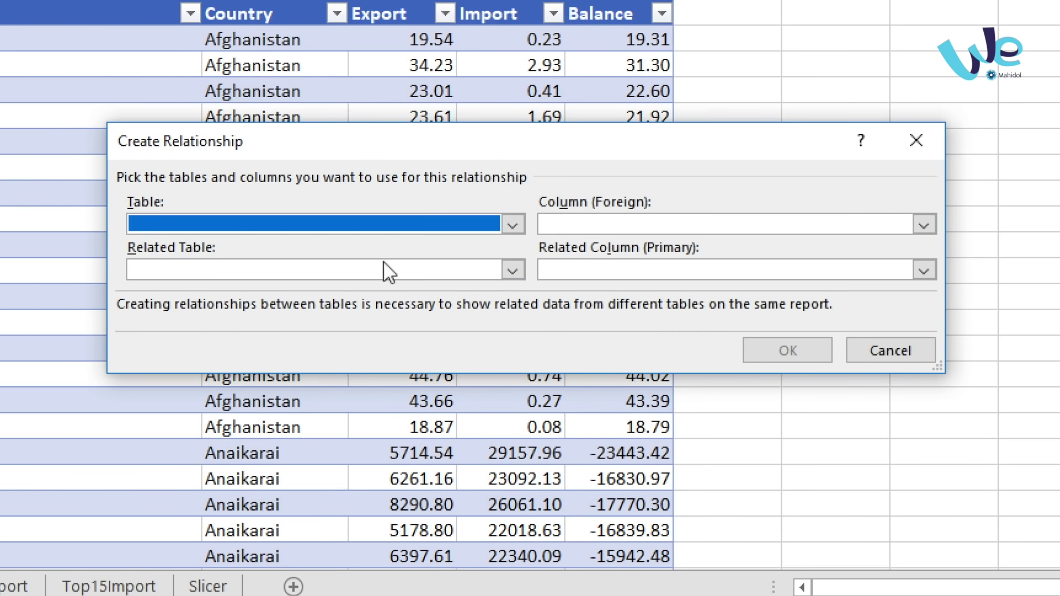
pyautogui.click(514, 224)
pyautogui.click(306, 270)
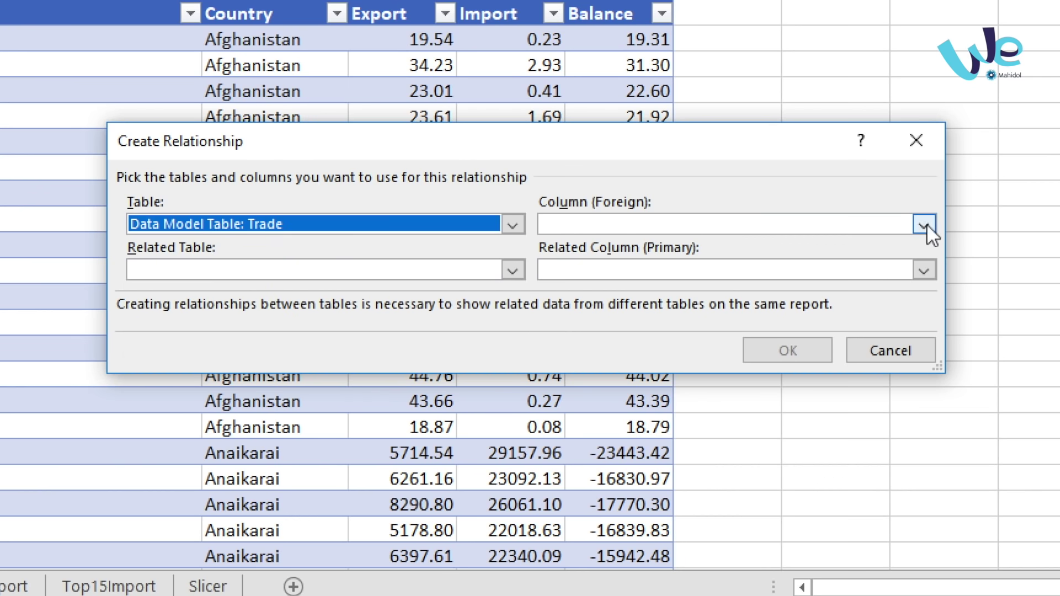
pyautogui.click(924, 225)
pyautogui.click(585, 271)
pyautogui.click(512, 269)
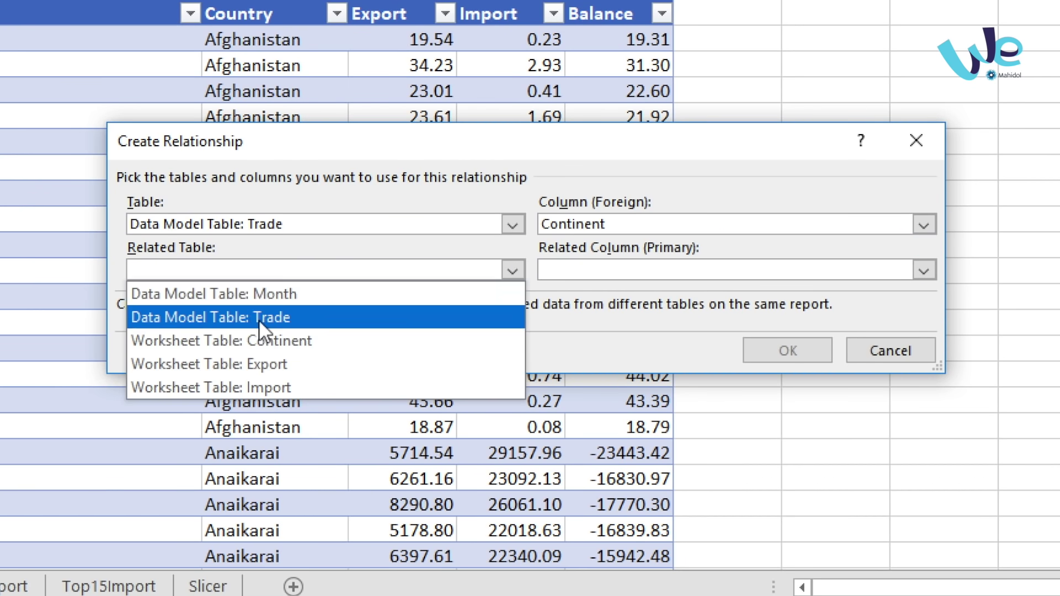
pyautogui.click(266, 341)
pyautogui.click(923, 270)
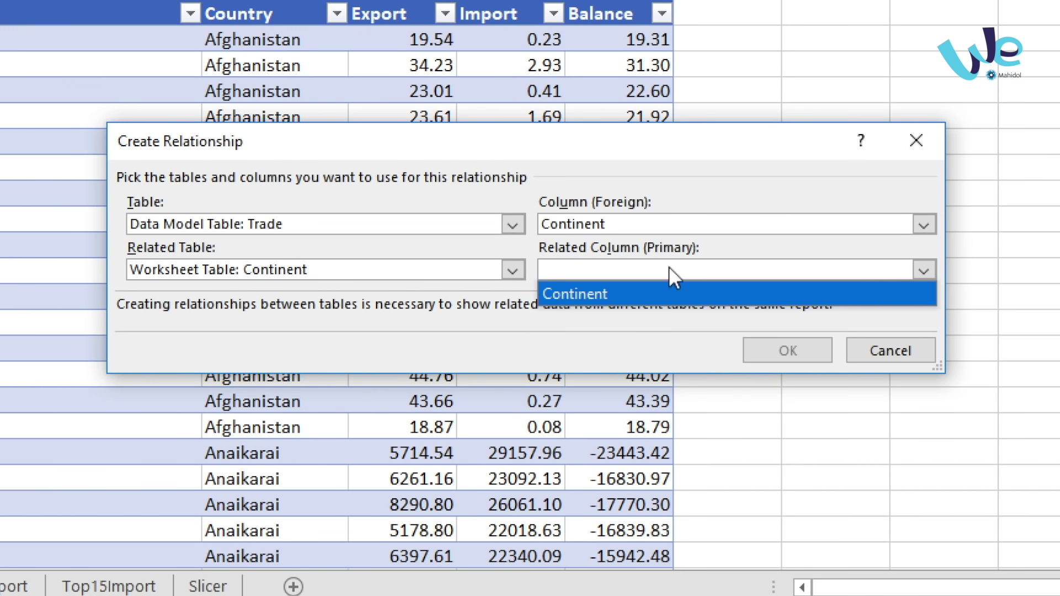
pyautogui.click(574, 294)
pyautogui.click(788, 350)
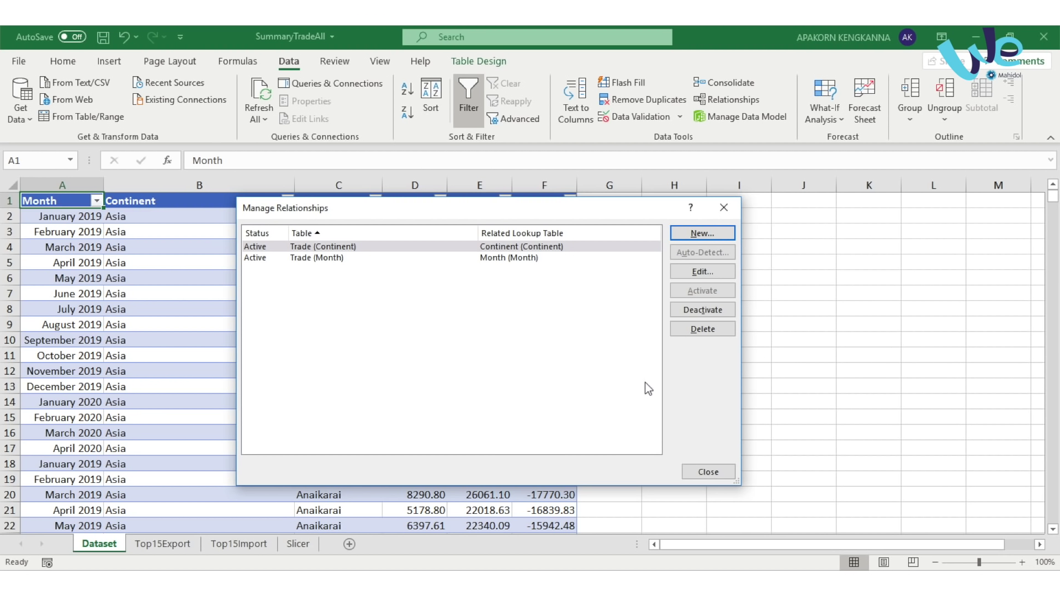
pyautogui.click(701, 233)
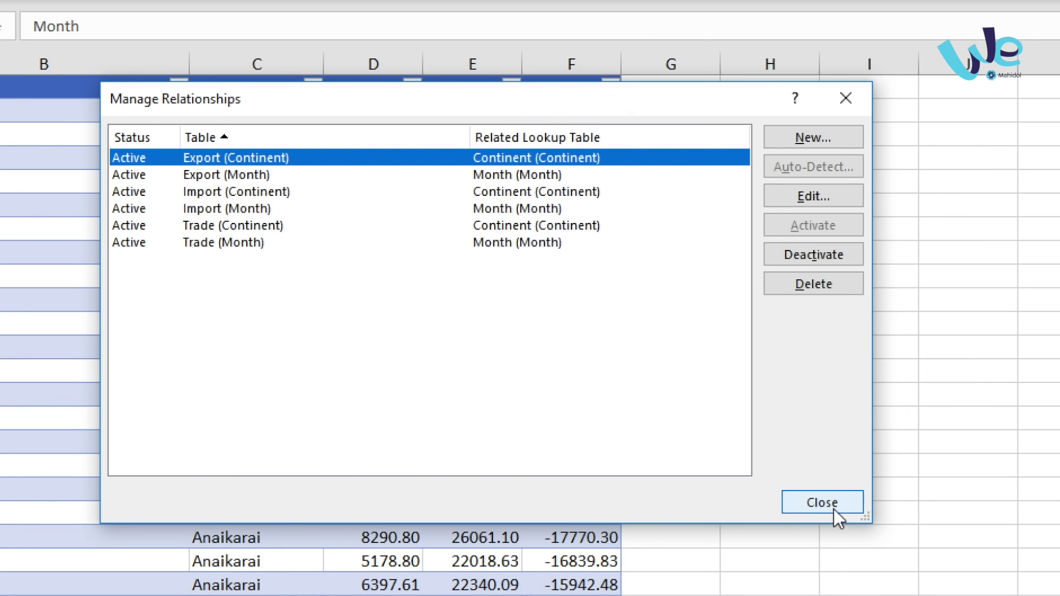
pyautogui.click(822, 503)
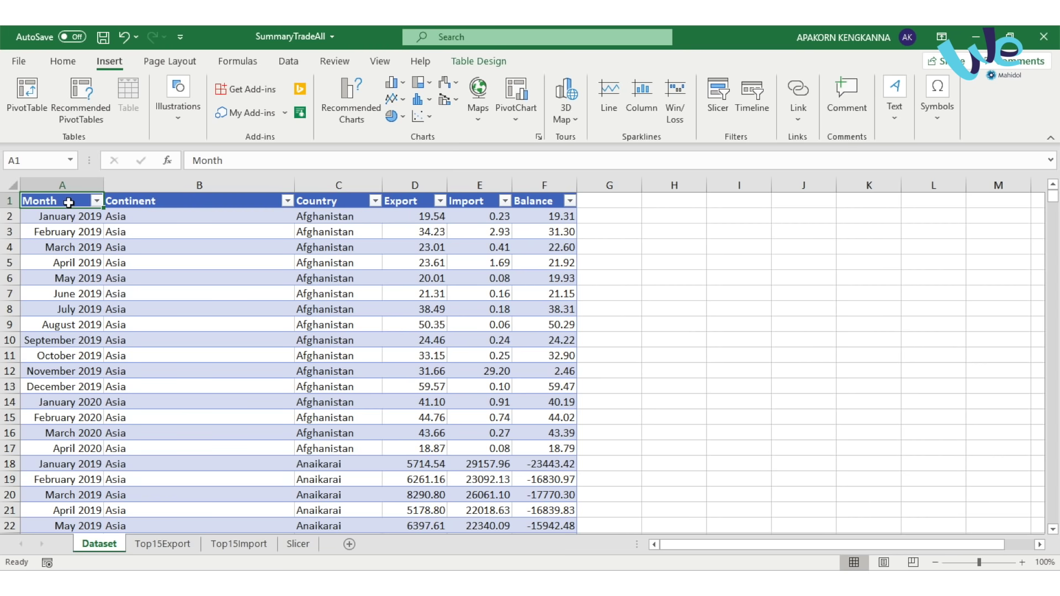
# Step: Create a PivotTable from Trade on a new sheet, adding the data to the Data Model
pyautogui.click(129, 232)
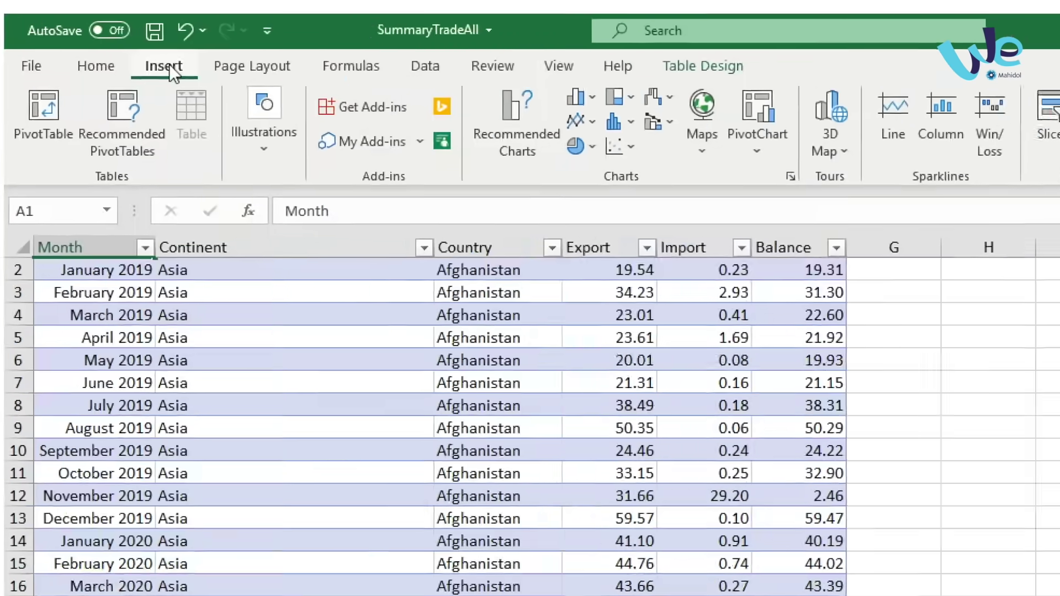
pyautogui.click(110, 62)
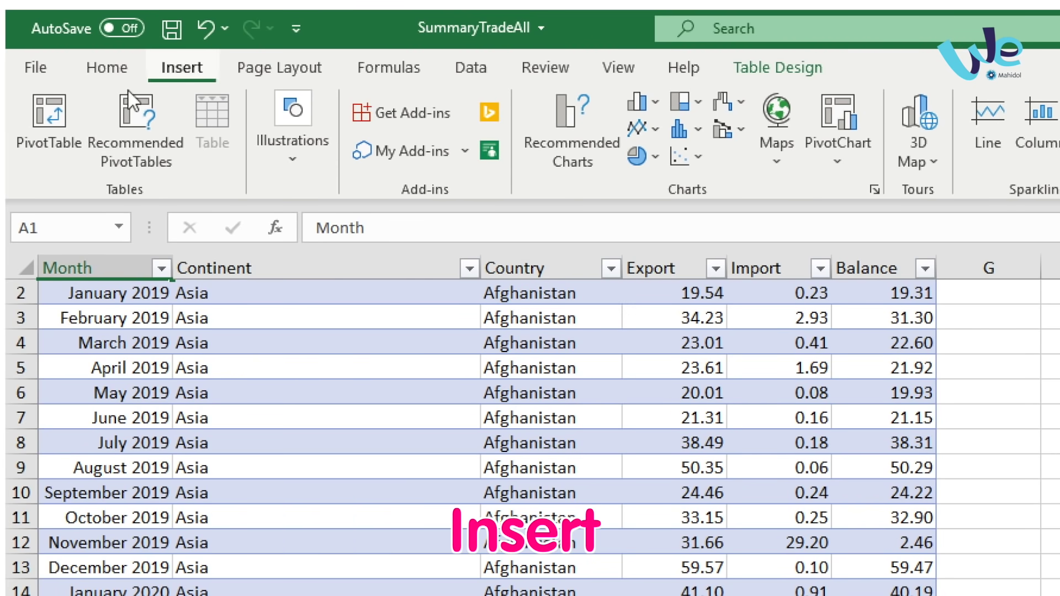
pyautogui.click(37, 114)
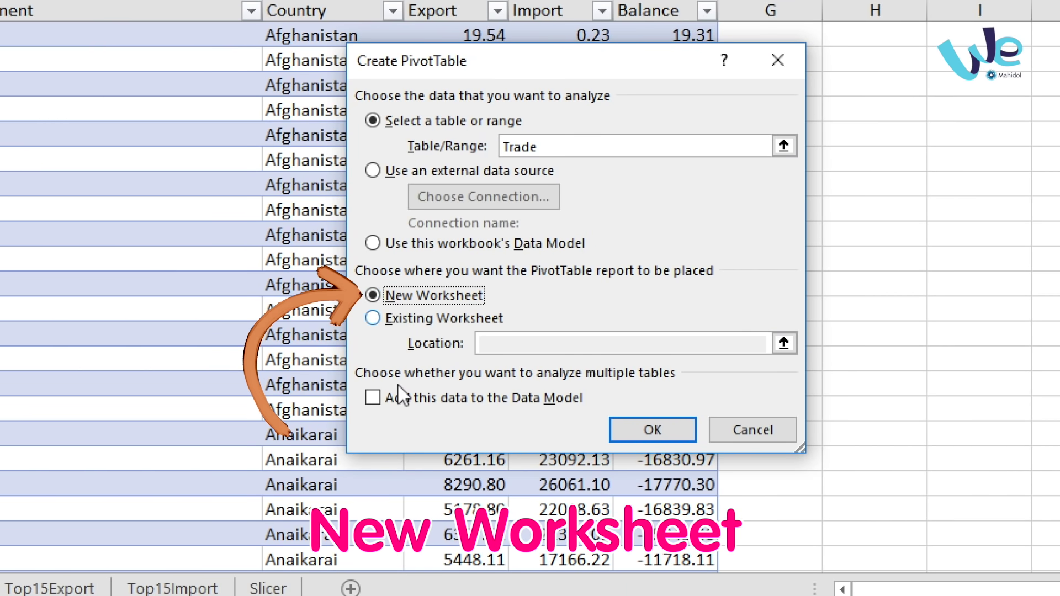
pyautogui.click(405, 398)
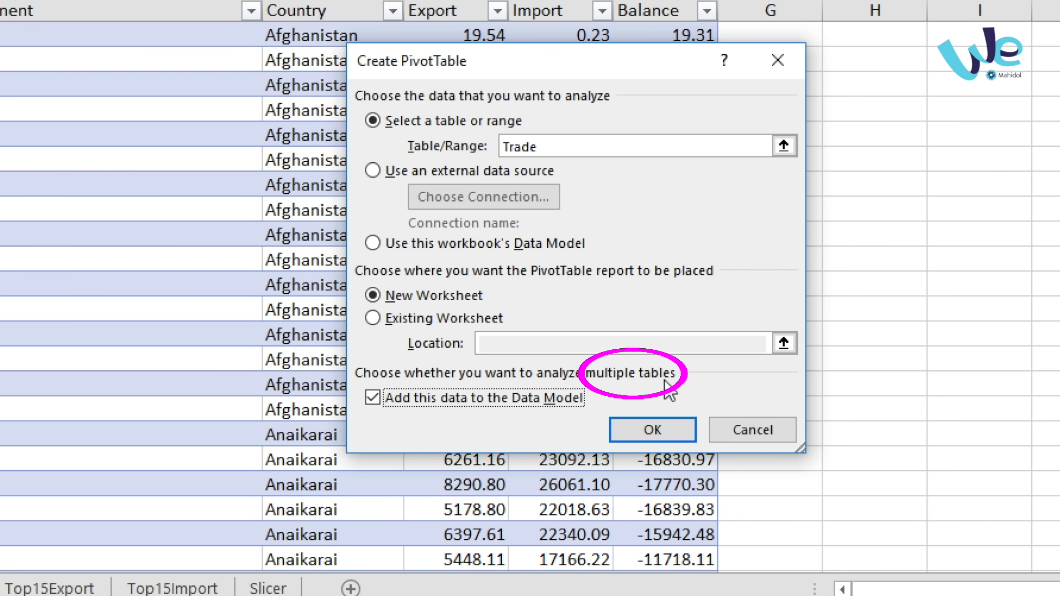
pyautogui.click(651, 431)
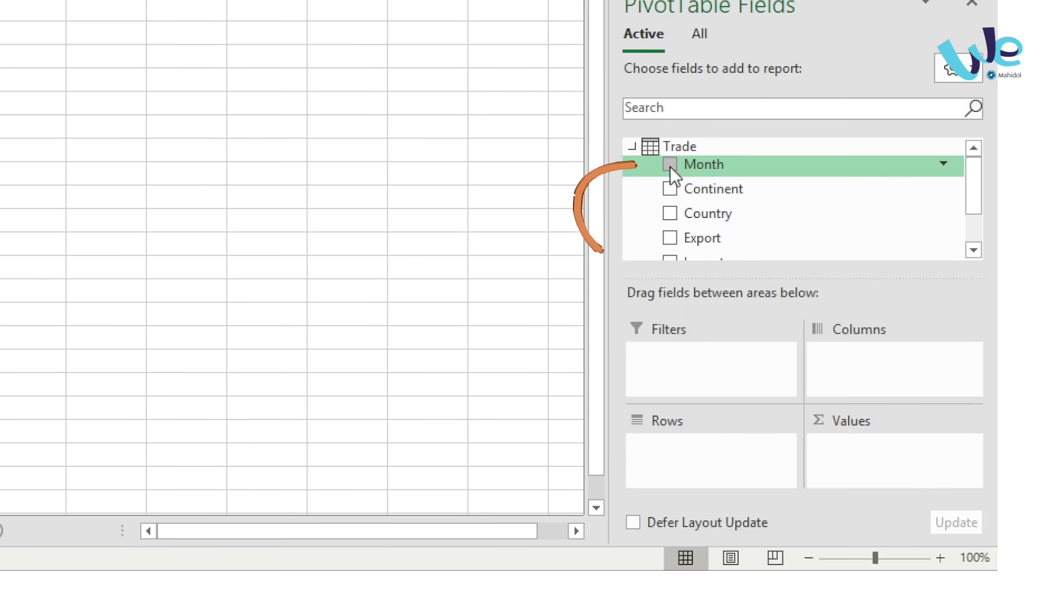
# Step: Put Month in Rows and sum Export, Import and Balance in the PivotTable
pyautogui.click(670, 165)
pyautogui.moveTo(842, 359); pyautogui.dragTo(714, 447)
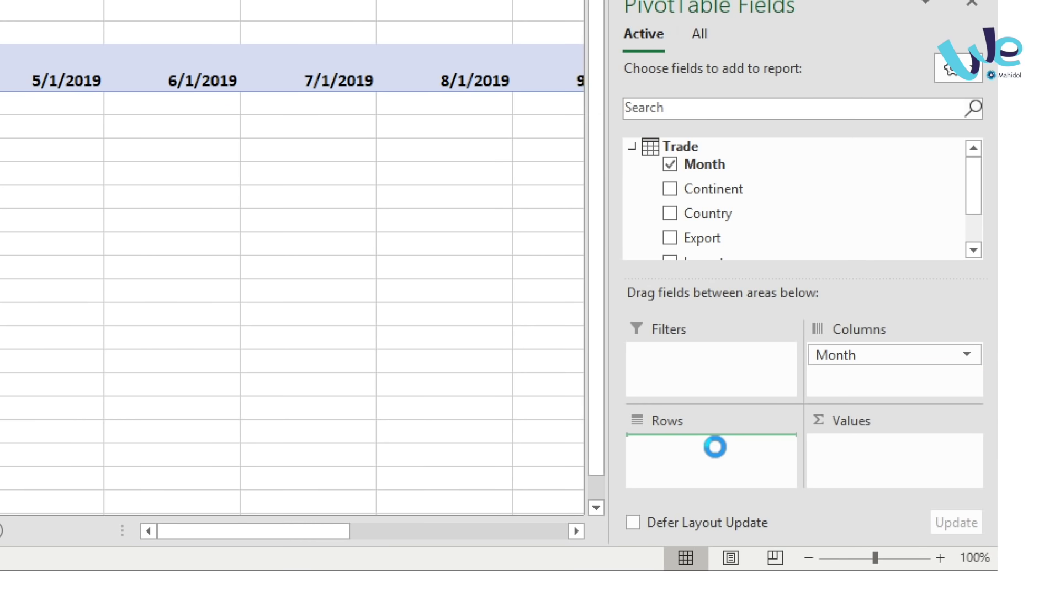
pyautogui.click(843, 315)
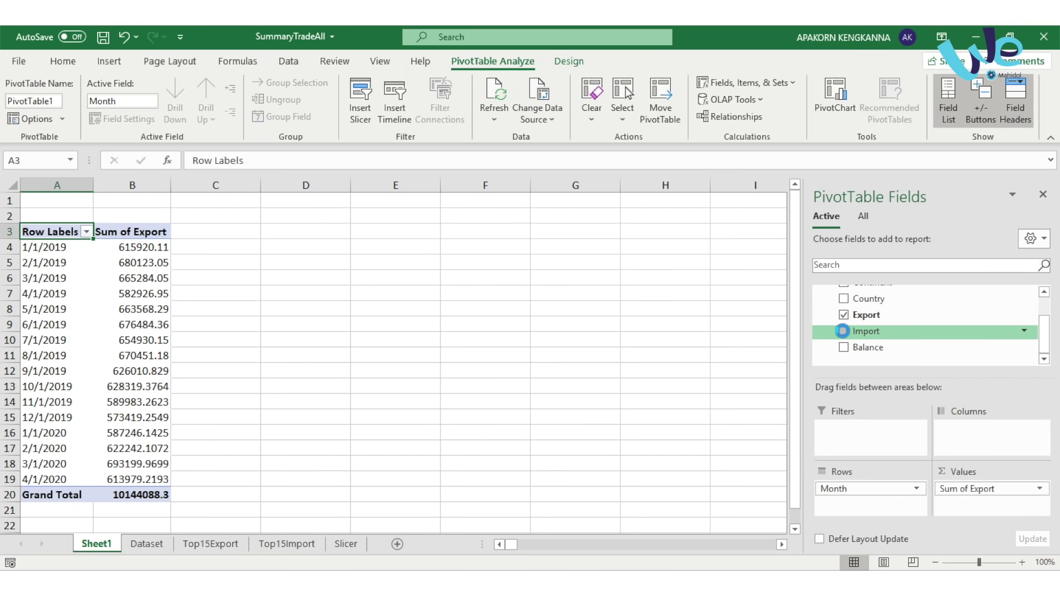
pyautogui.click(843, 330)
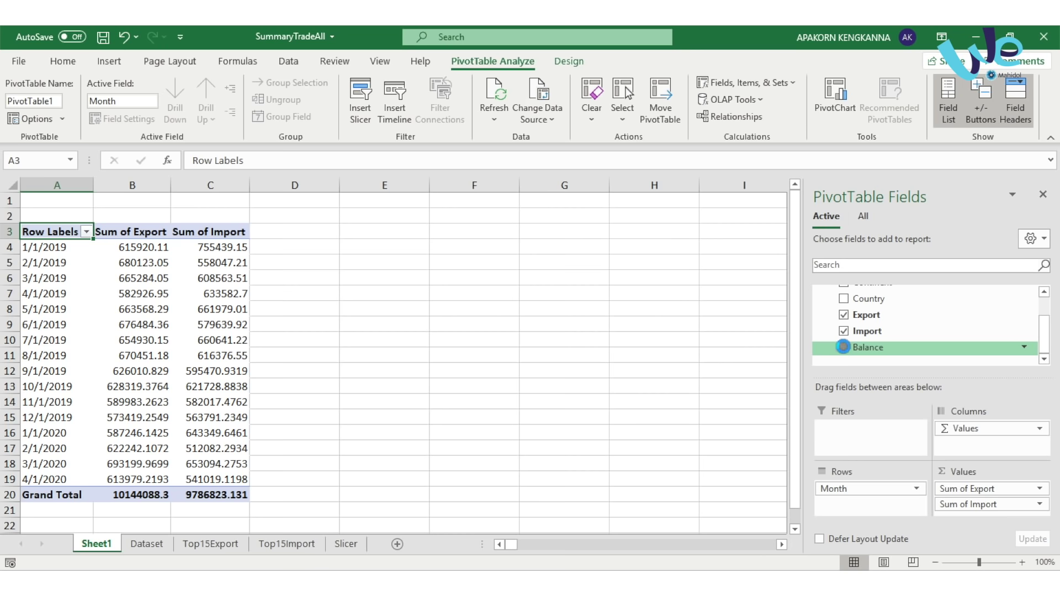
pyautogui.click(843, 347)
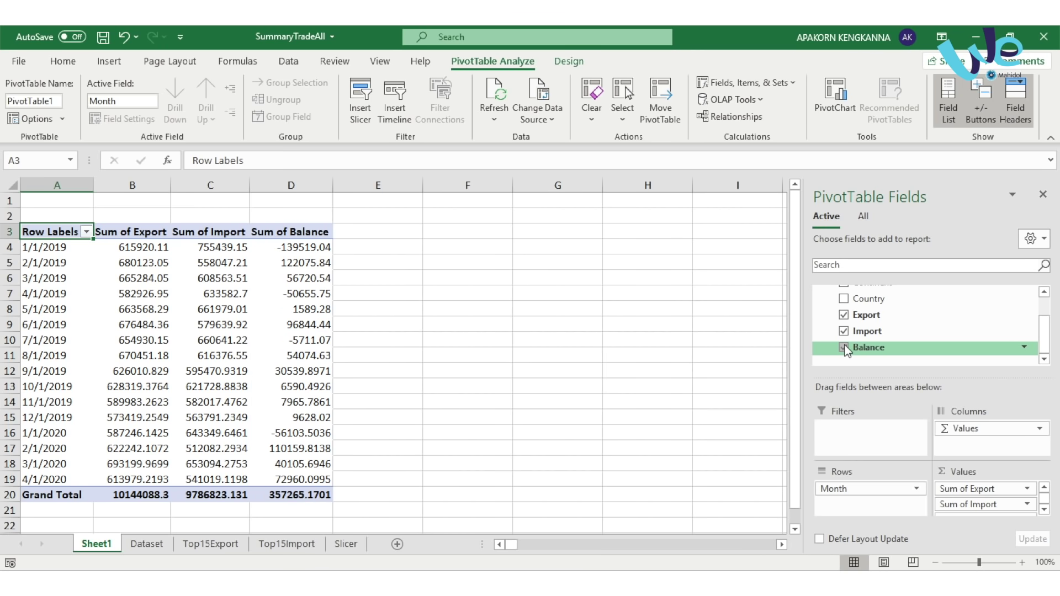
pyautogui.click(273, 252)
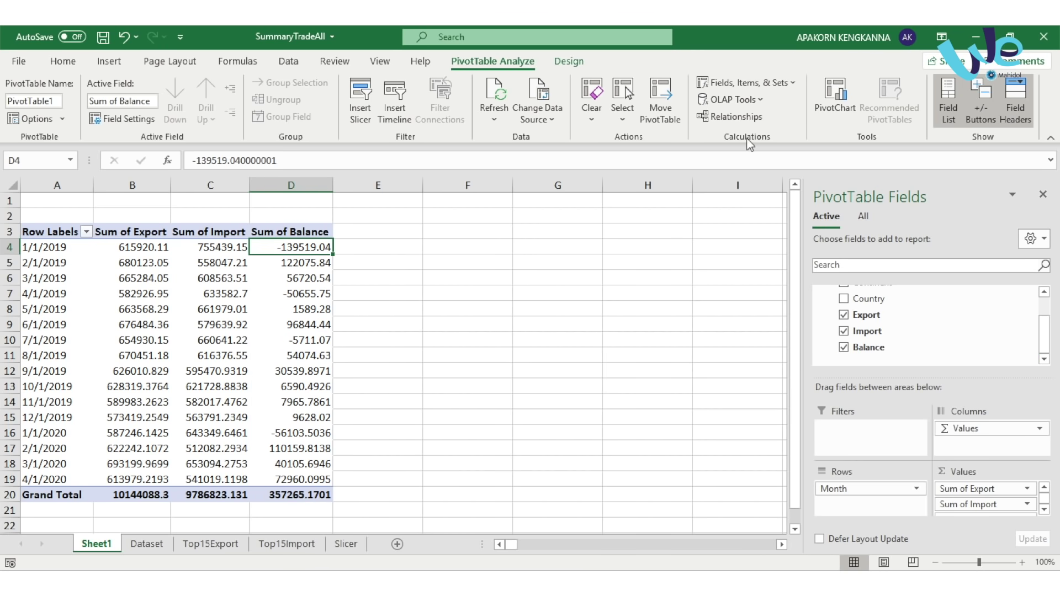
# Step: Insert a combo PivotChart: Export and Import as marker lines, Balance as clustered columns
pyautogui.click(852, 97)
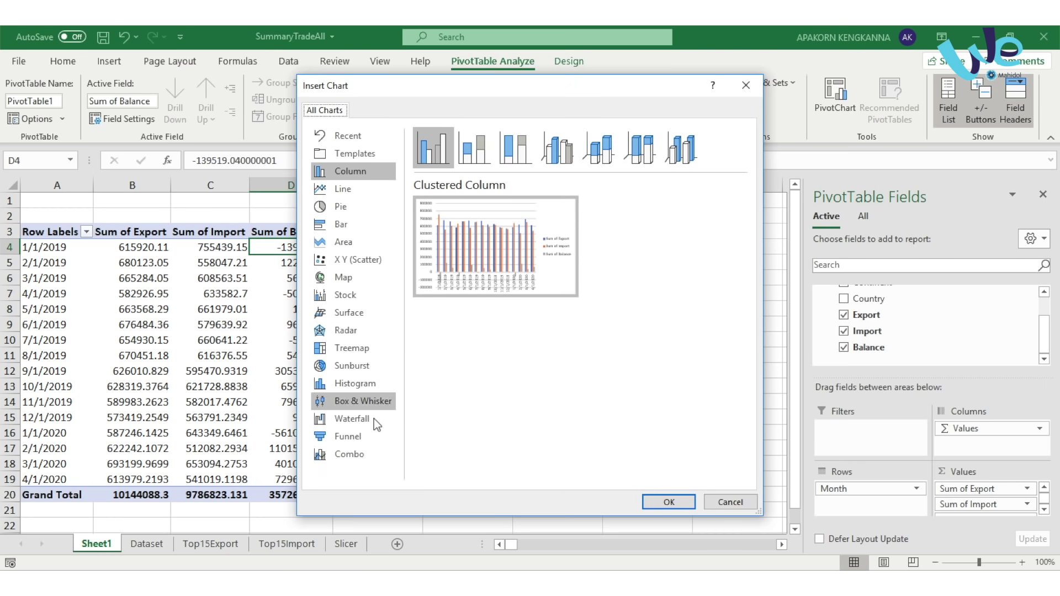
pyautogui.click(360, 453)
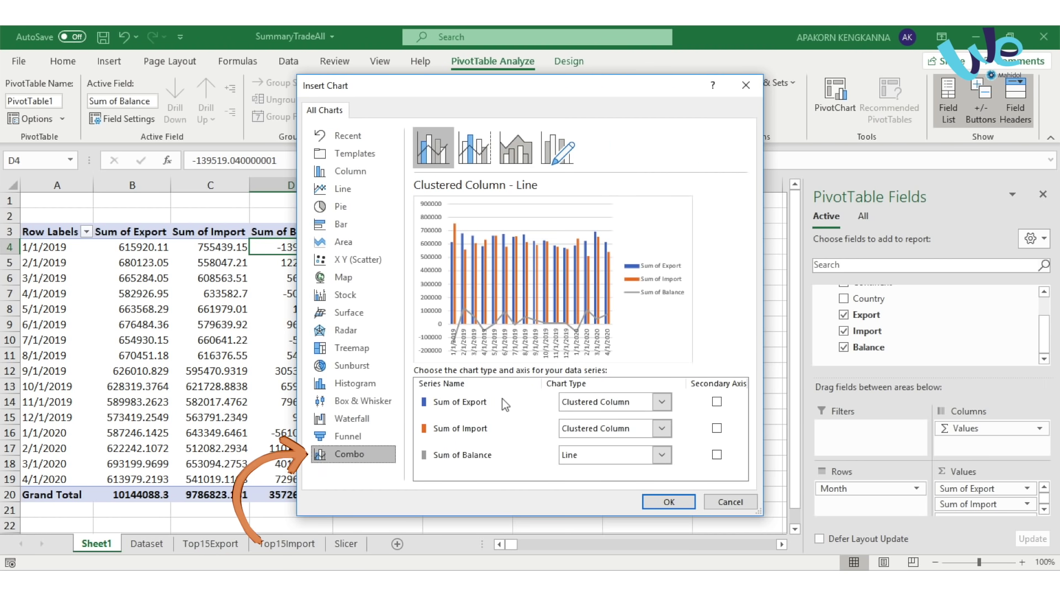
pyautogui.click(662, 402)
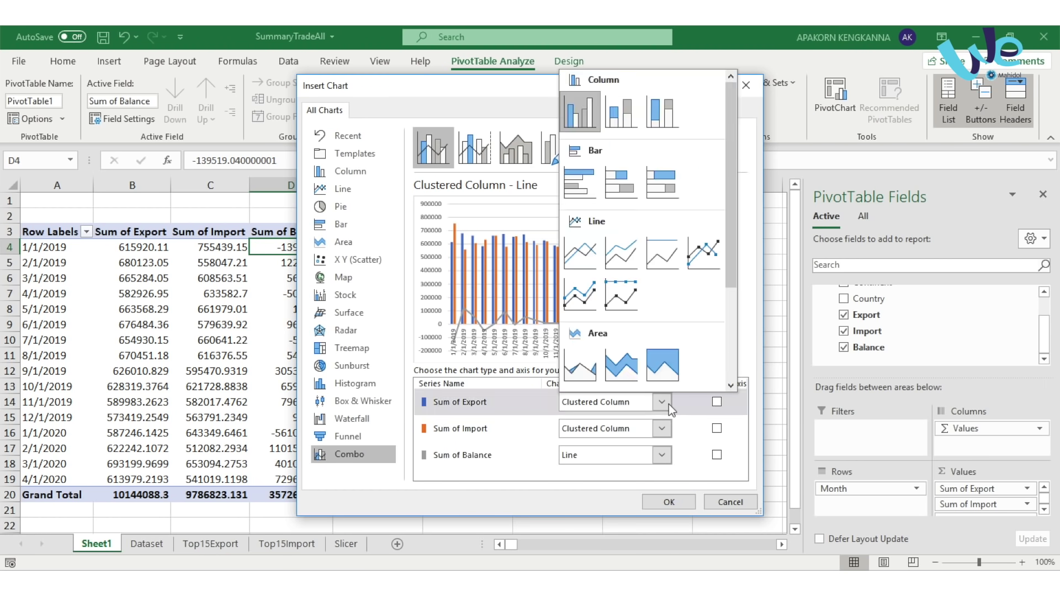
pyautogui.click(702, 253)
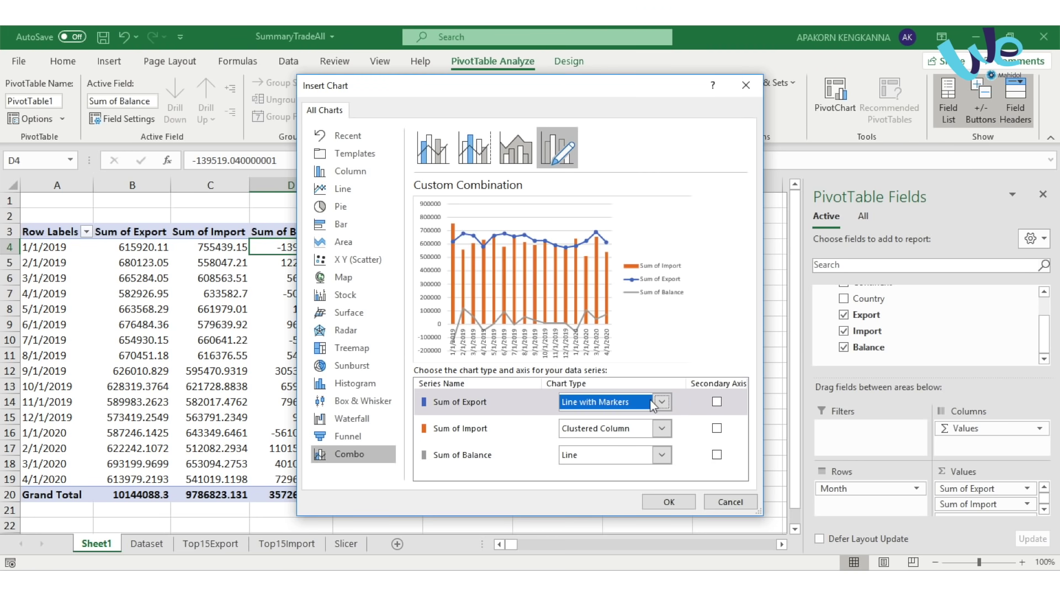
pyautogui.click(660, 430)
pyautogui.click(704, 284)
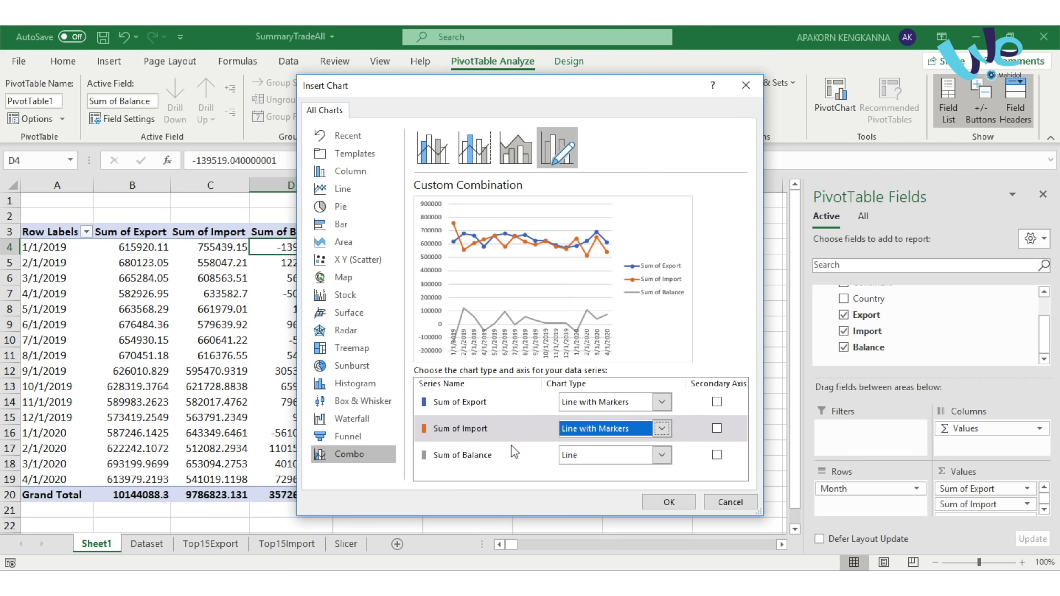
pyautogui.click(669, 459)
pyautogui.click(581, 162)
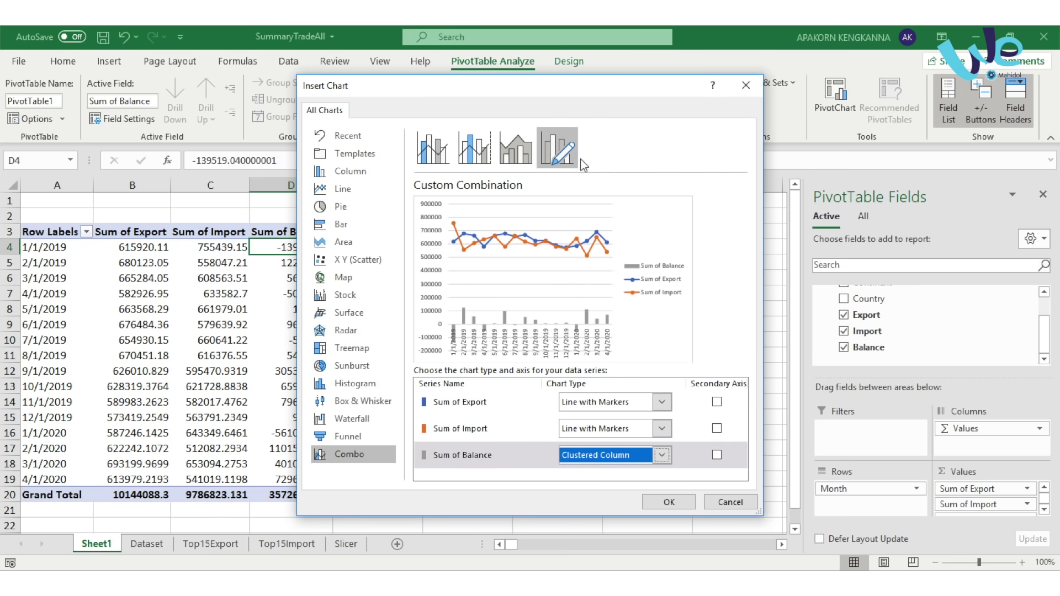
pyautogui.click(668, 502)
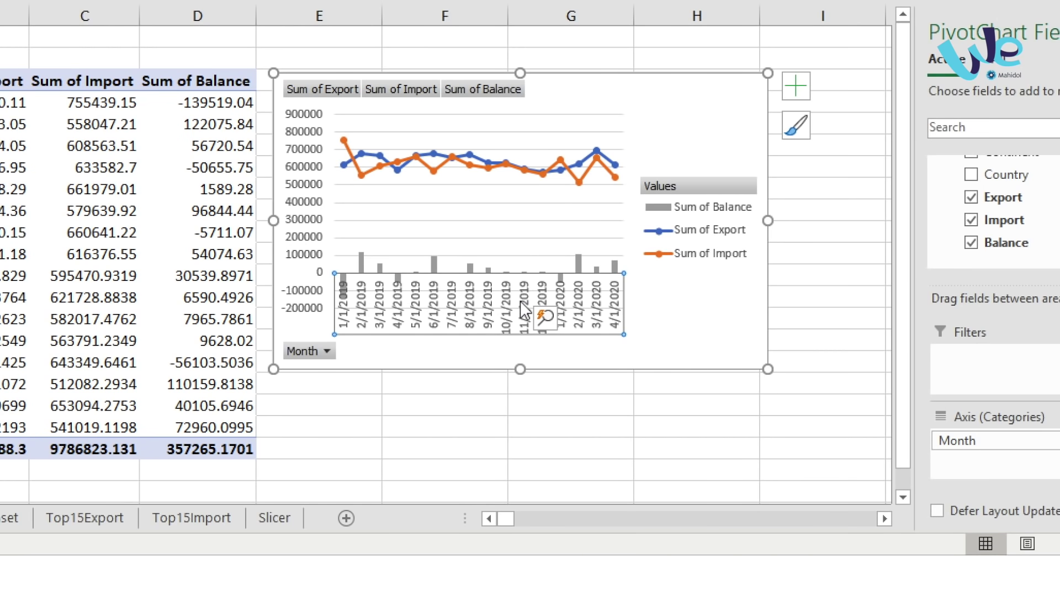
# Step: Set the chart's horizontal axis Label Position to Low so month labels sit below the columns
pyautogui.rightClick(524, 312)
pyautogui.click(580, 533)
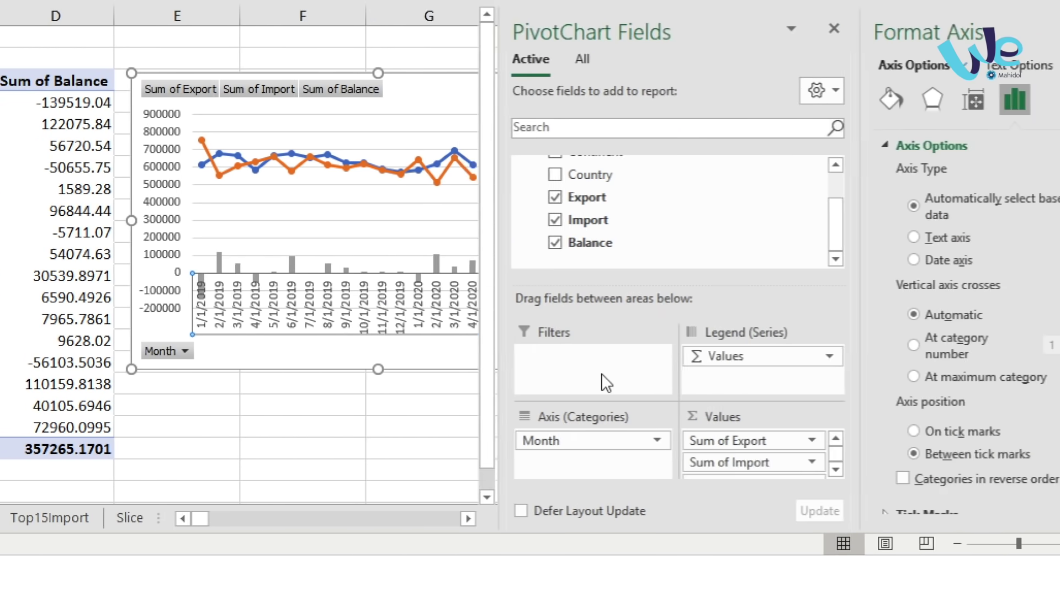
pyautogui.scroll(-3, 793, 476)
pyautogui.click(792, 476)
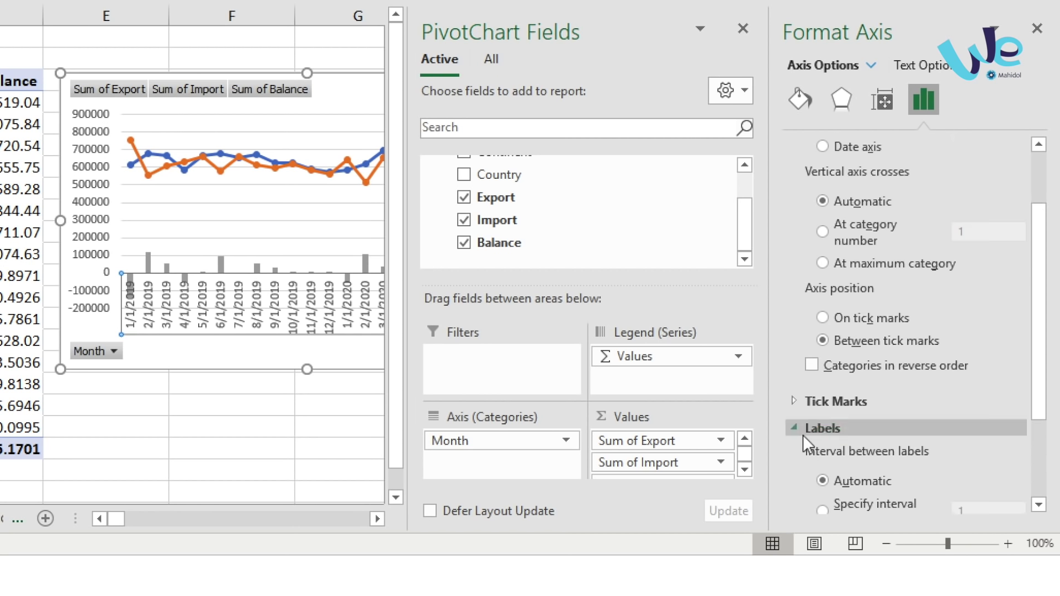
pyautogui.scroll(-3, 795, 428)
pyautogui.click(1017, 468)
pyautogui.click(960, 426)
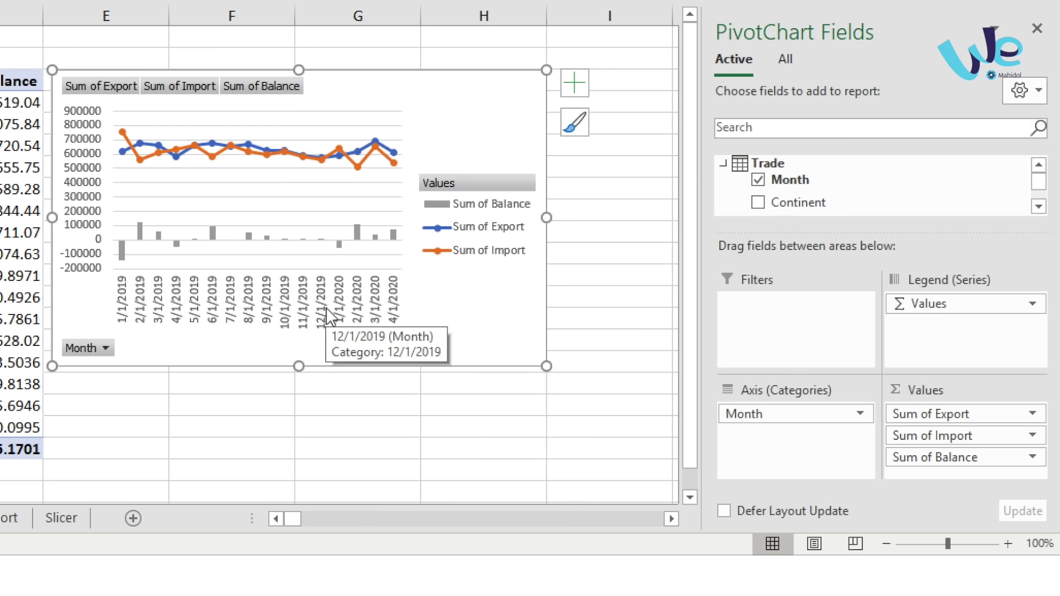
pyautogui.click(326, 314)
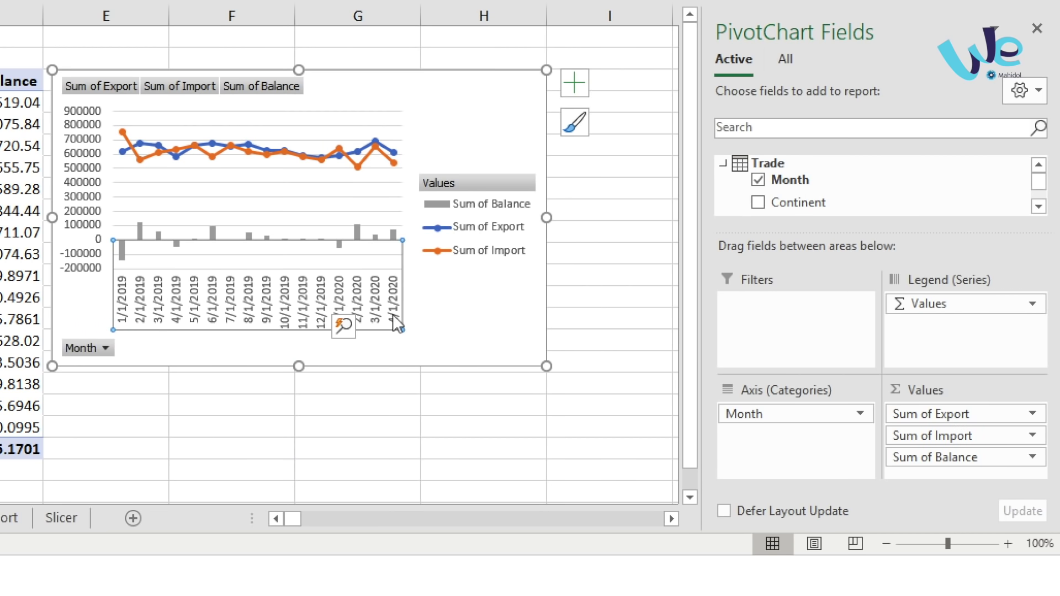
pyautogui.click(273, 358)
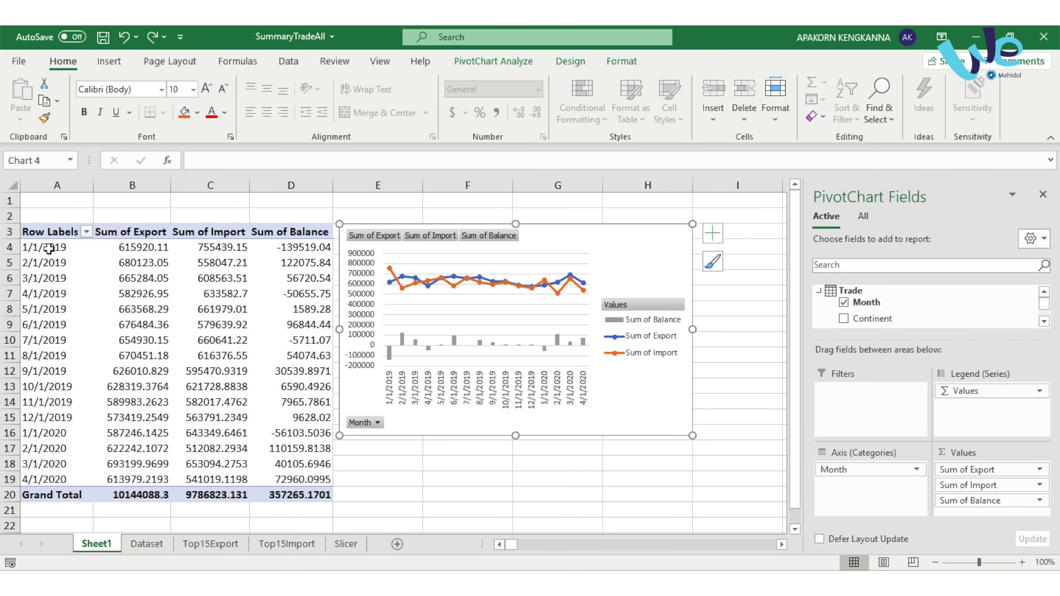
pyautogui.click(49, 248)
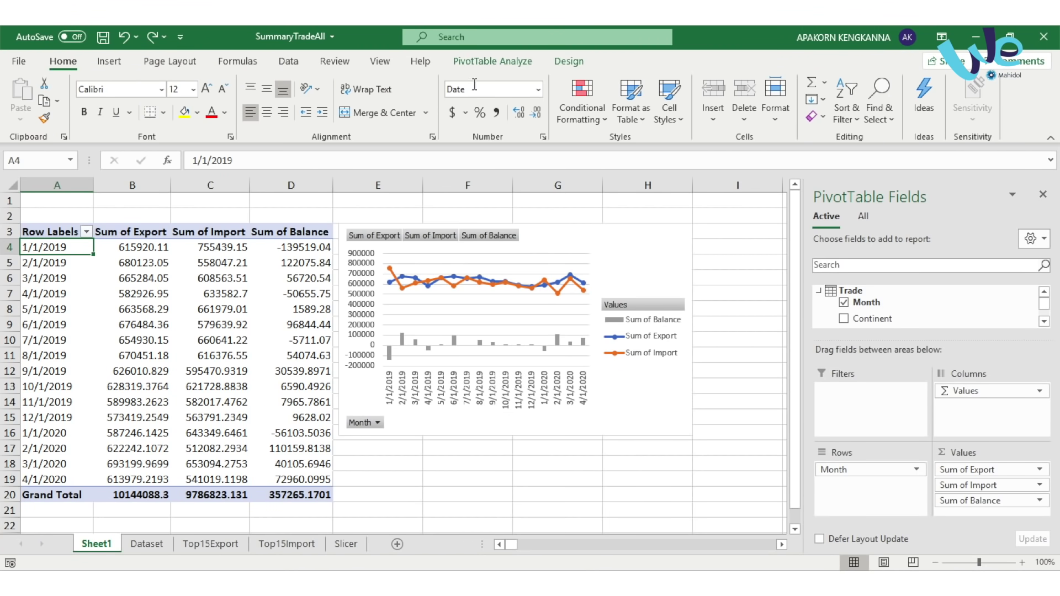
# Step: Group the pivot dates by Months and Years, then drag the original Month field out of Rows
pyautogui.click(488, 62)
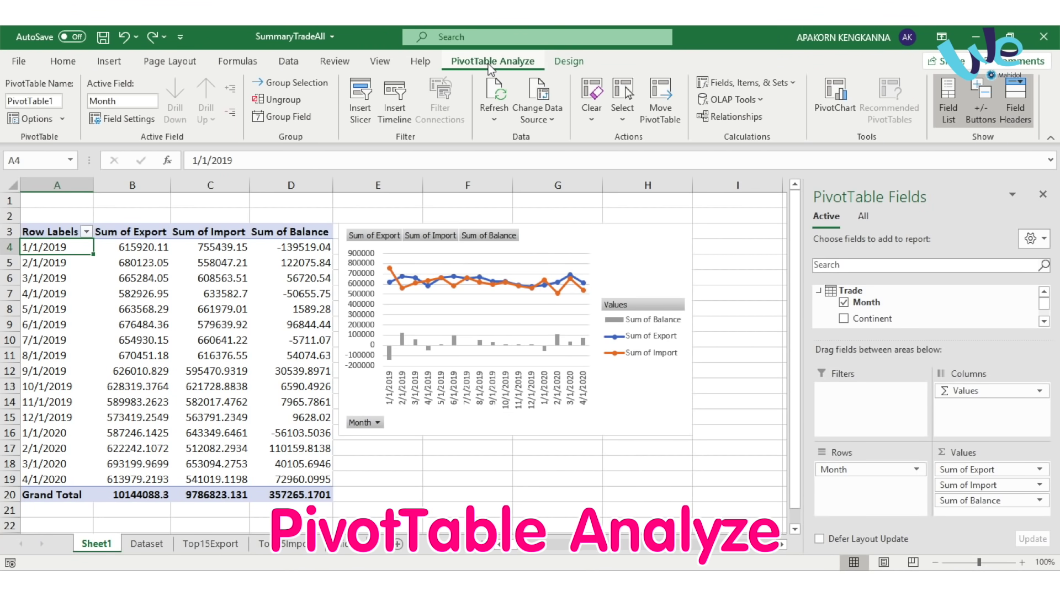
pyautogui.click(285, 116)
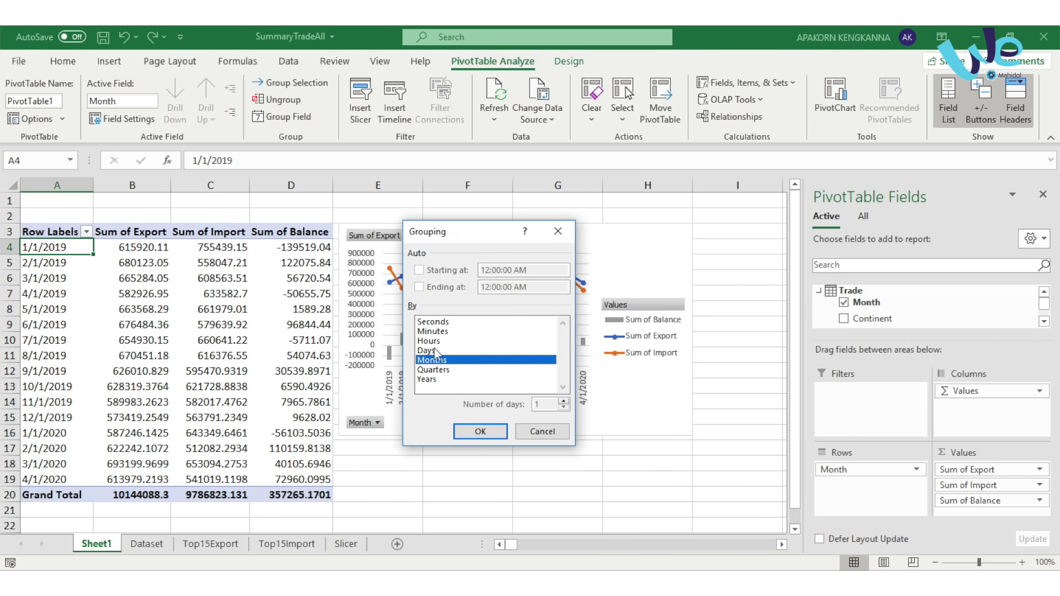
pyautogui.click(439, 380)
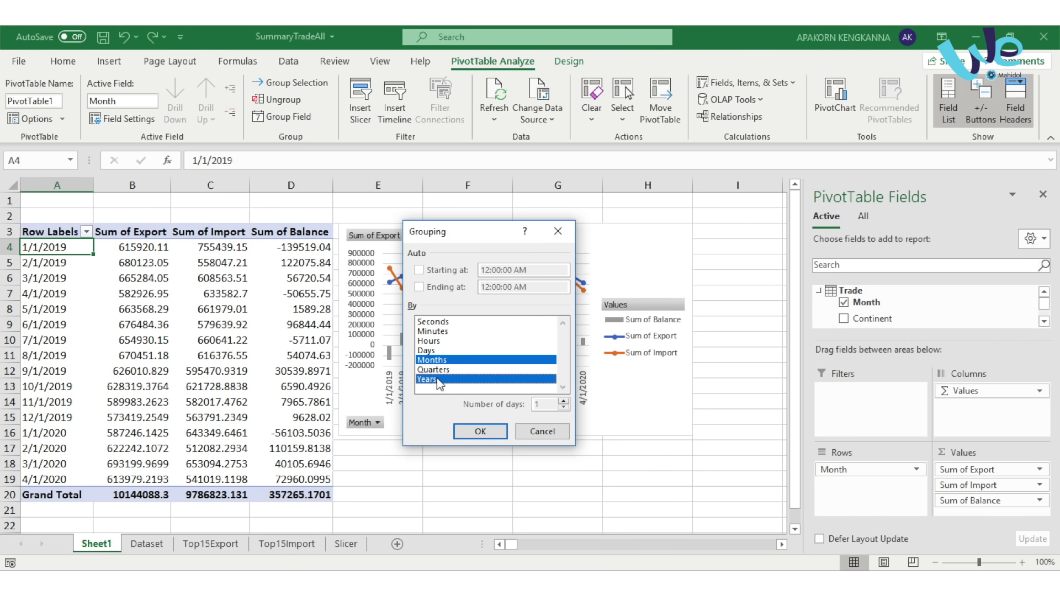
pyautogui.click(469, 435)
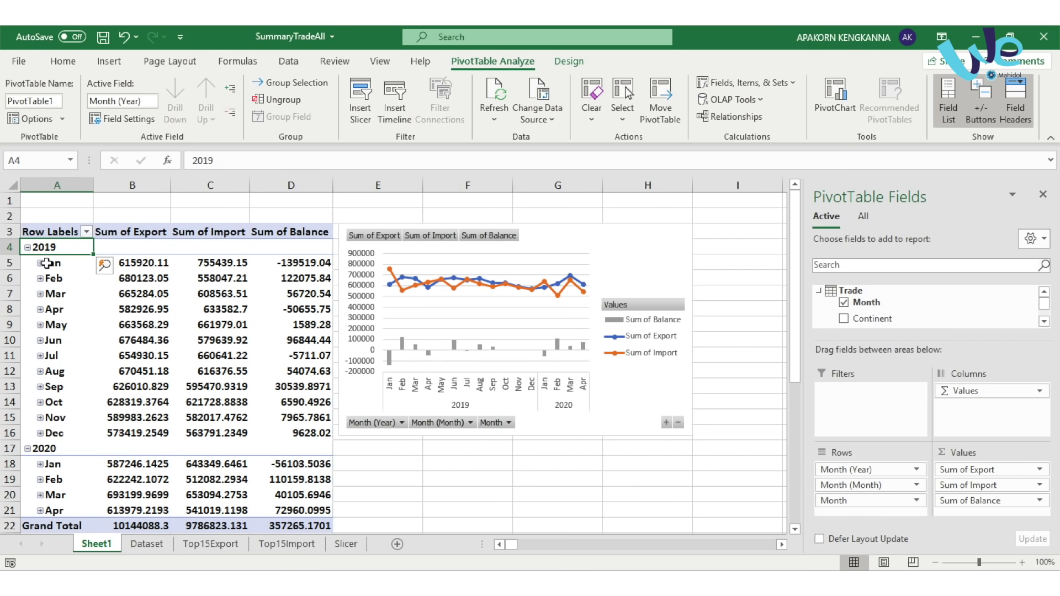
pyautogui.moveTo(834, 500); pyautogui.dragTo(755, 499)
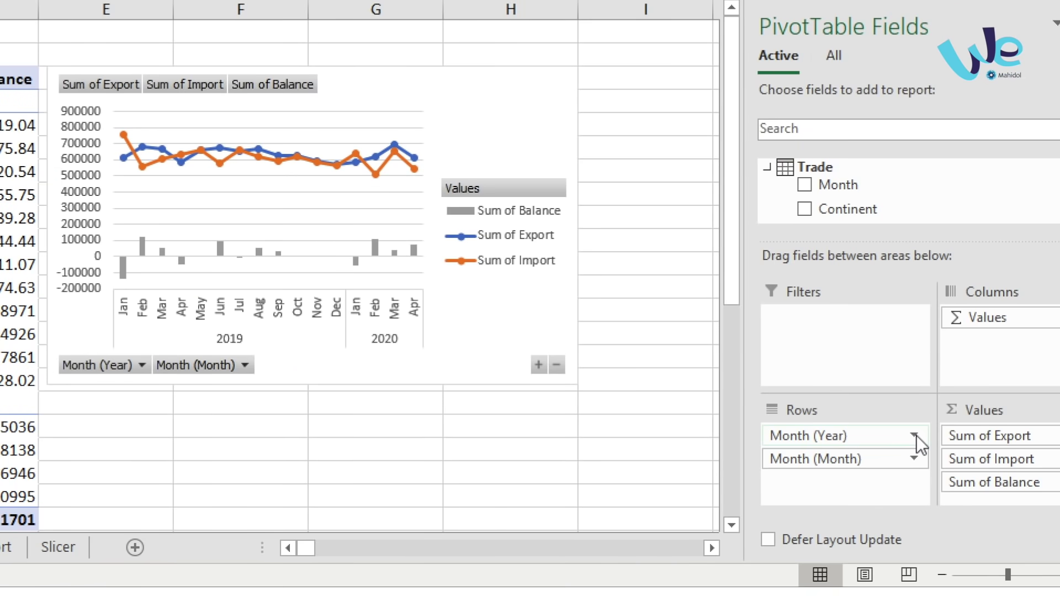
# Step: Set the Month (Year) field layout to tabular form with item labels repeated on every row
pyautogui.click(914, 435)
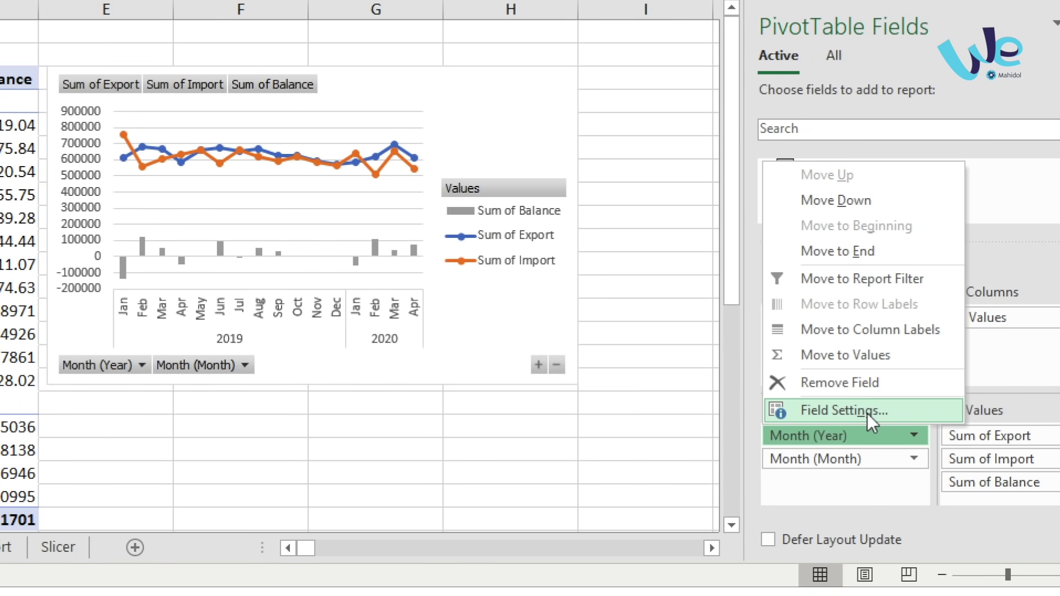
pyautogui.click(866, 412)
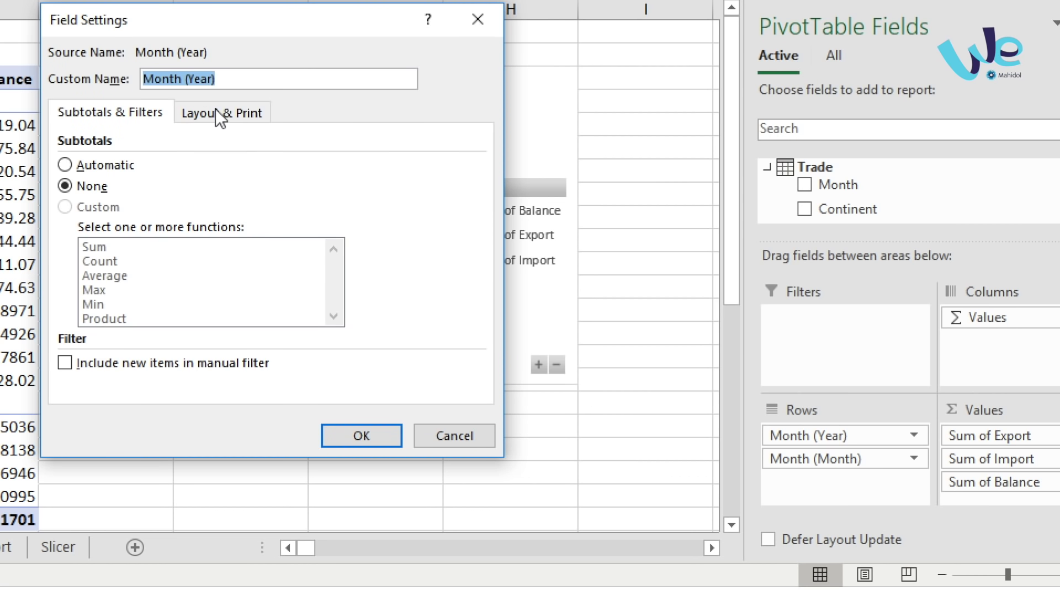
pyautogui.click(215, 114)
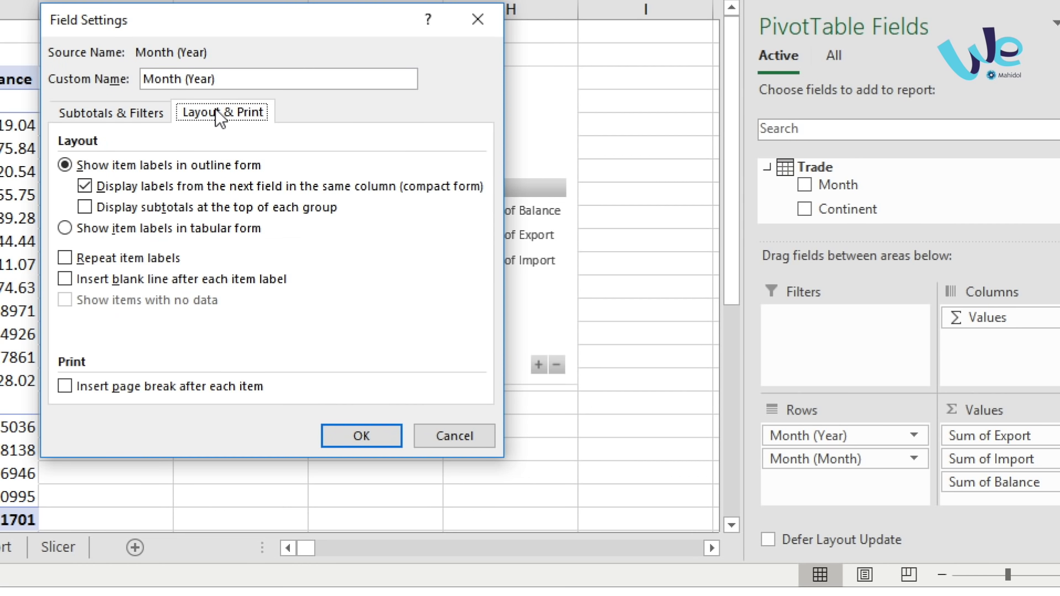
pyautogui.click(95, 229)
pyautogui.click(98, 257)
pyautogui.click(364, 432)
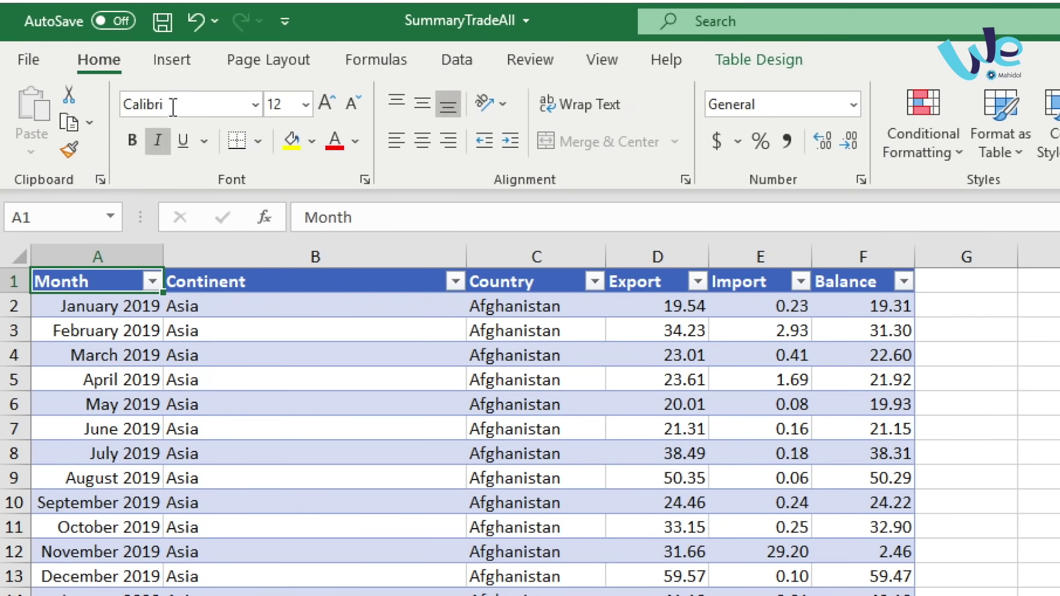
# Step: Create a new-sheet Data Model pivot table with Country in rows and Sum of Balance as values
pyautogui.click(108, 60)
pyautogui.click(41, 110)
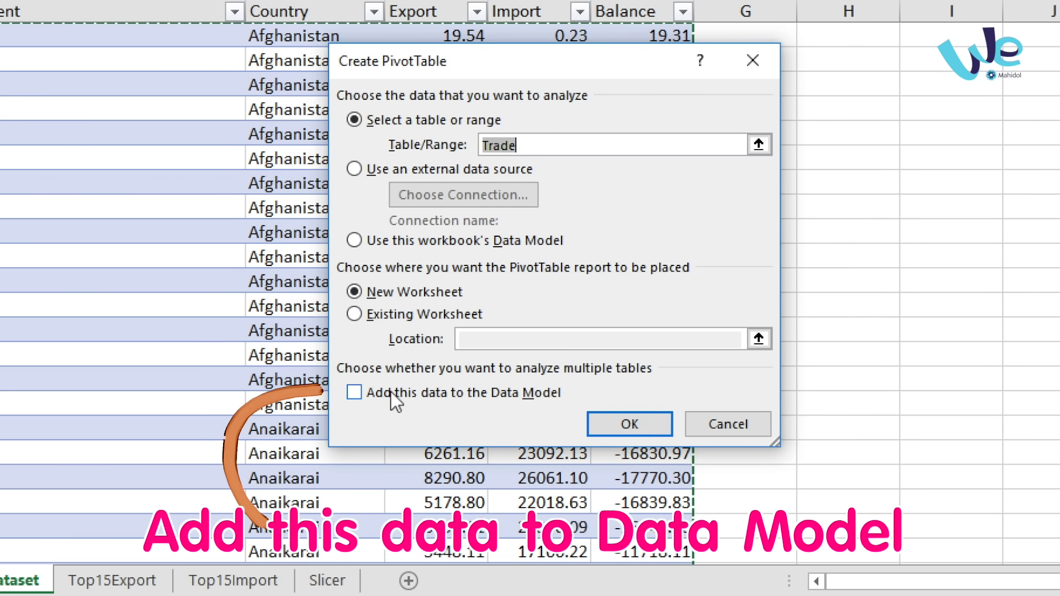
pyautogui.click(393, 393)
pyautogui.click(629, 424)
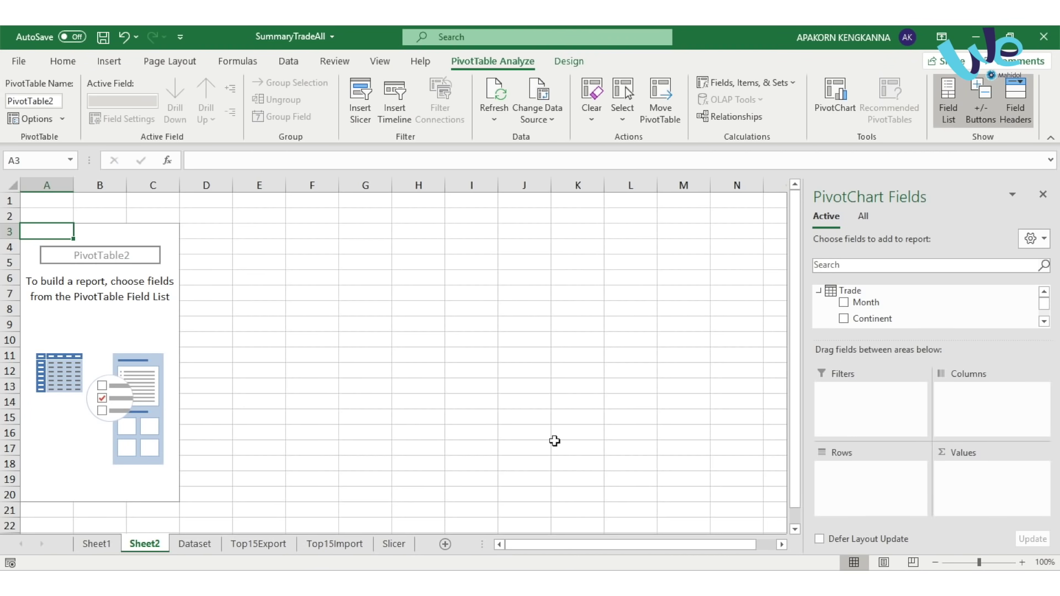
pyautogui.moveTo(908, 338); pyautogui.dragTo(908, 371)
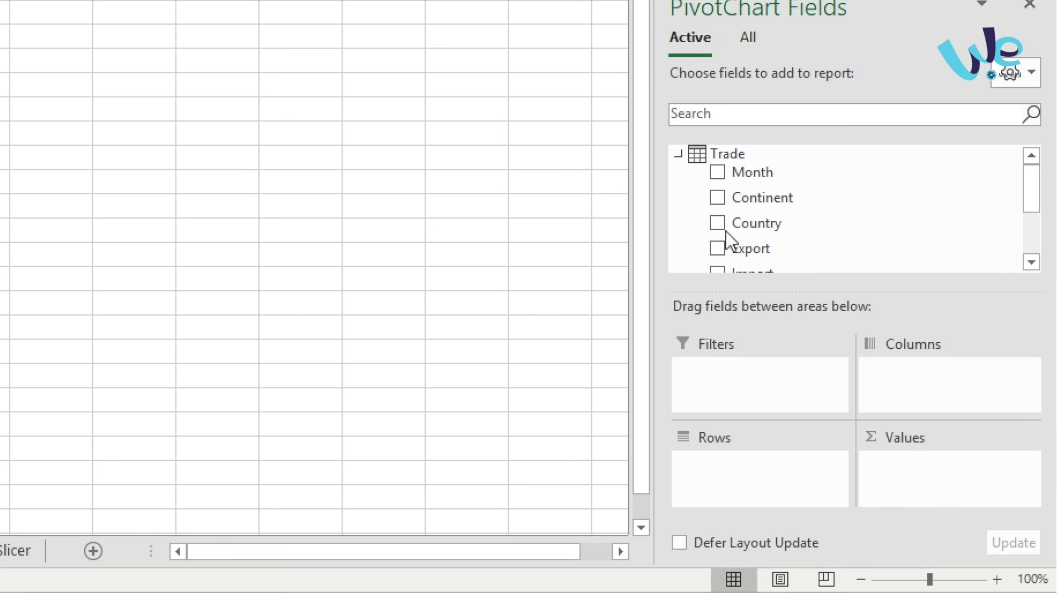
pyautogui.click(717, 224)
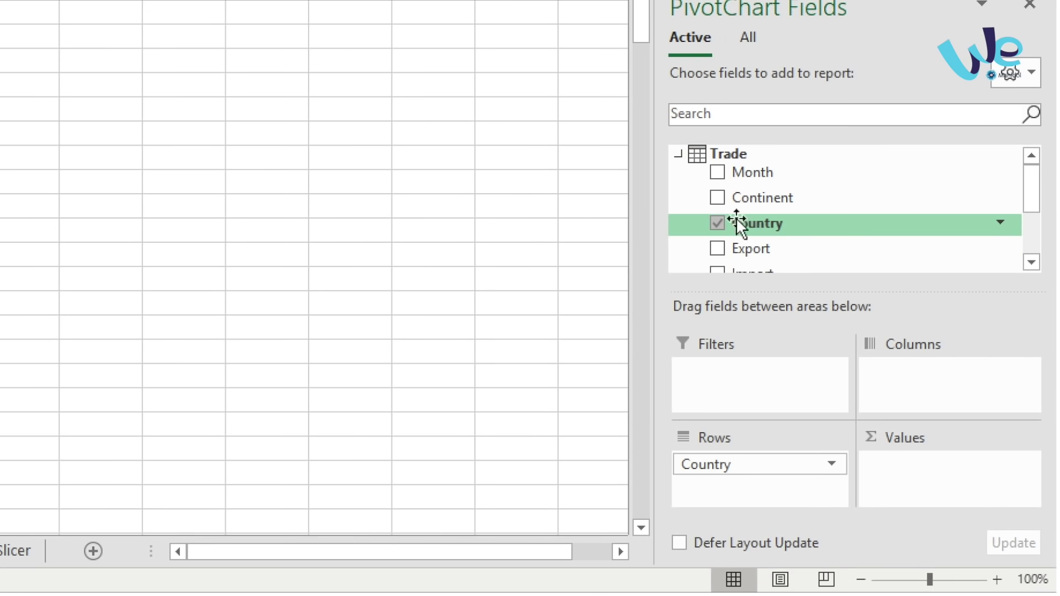
pyautogui.scroll(-2, 764, 214)
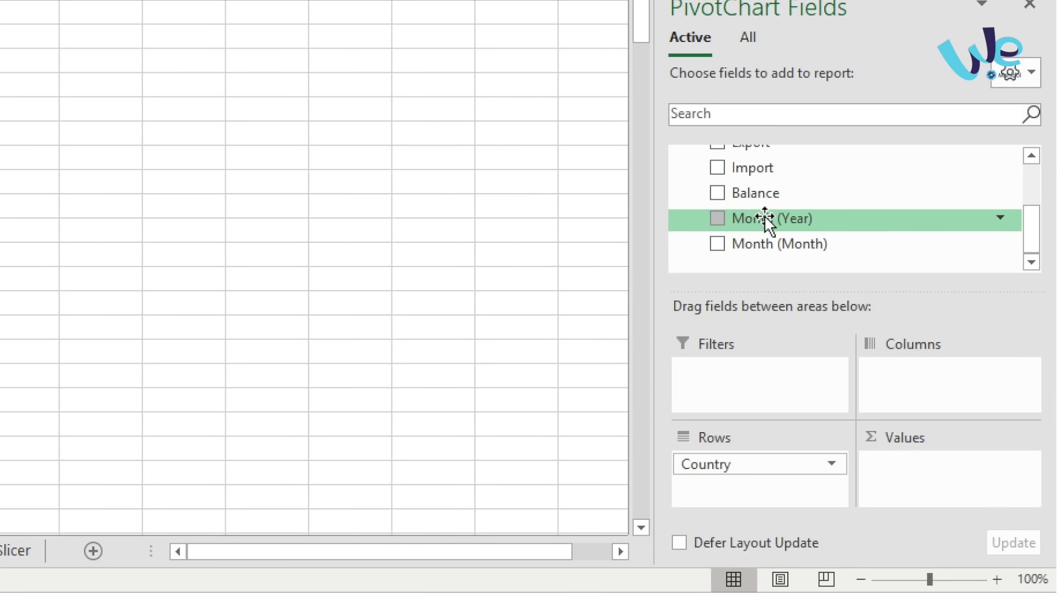
pyautogui.click(721, 197)
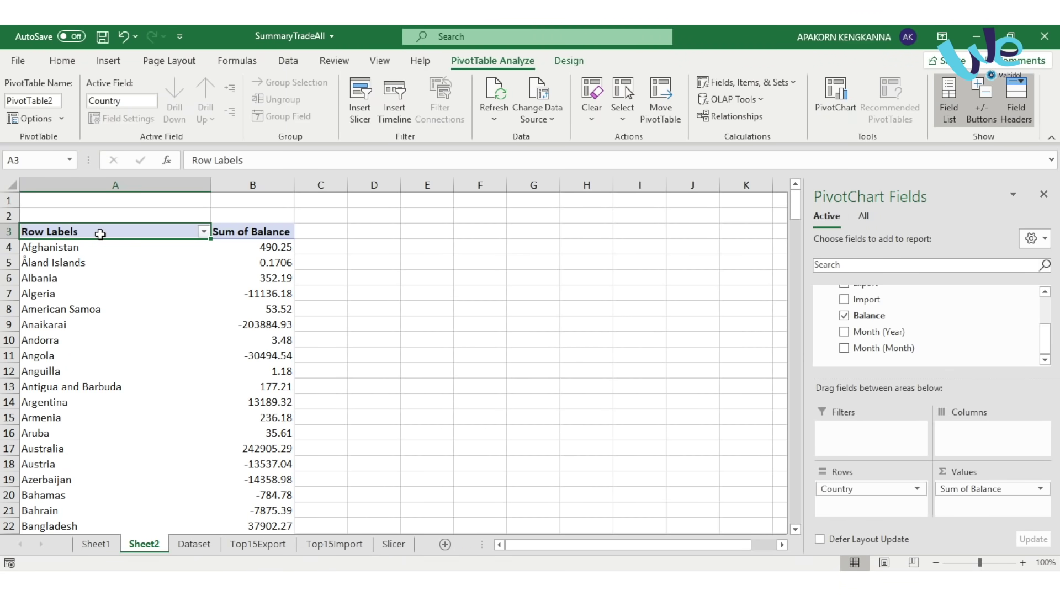
# Step: Select the pivot's country and balance columns down to the end, excluding the Grand Total row
pyautogui.hotkey('shift', 'Right')
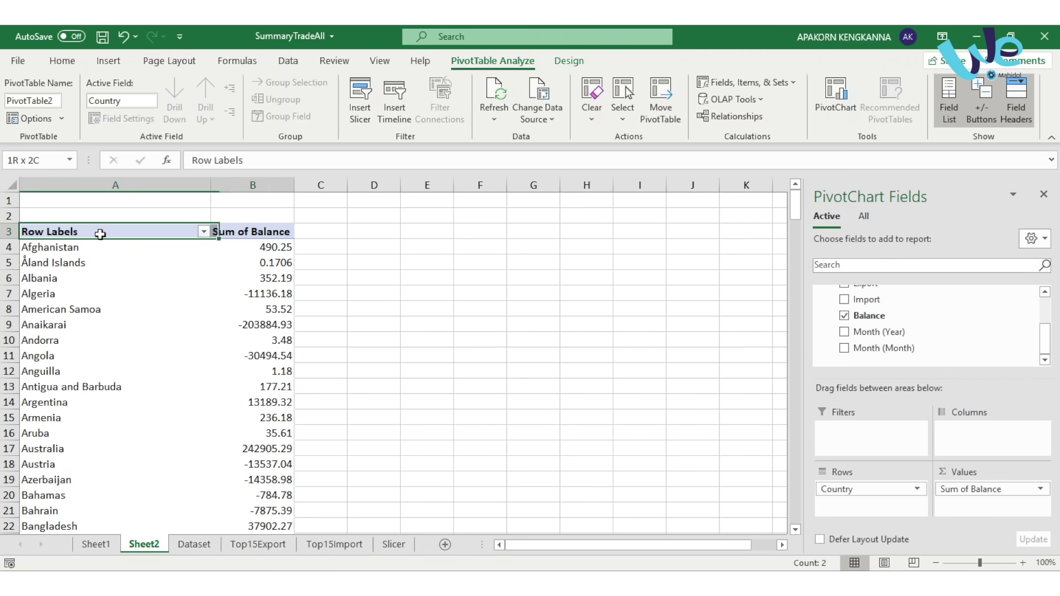
pyautogui.hotkey('ctrl', 'shift', 'Down')
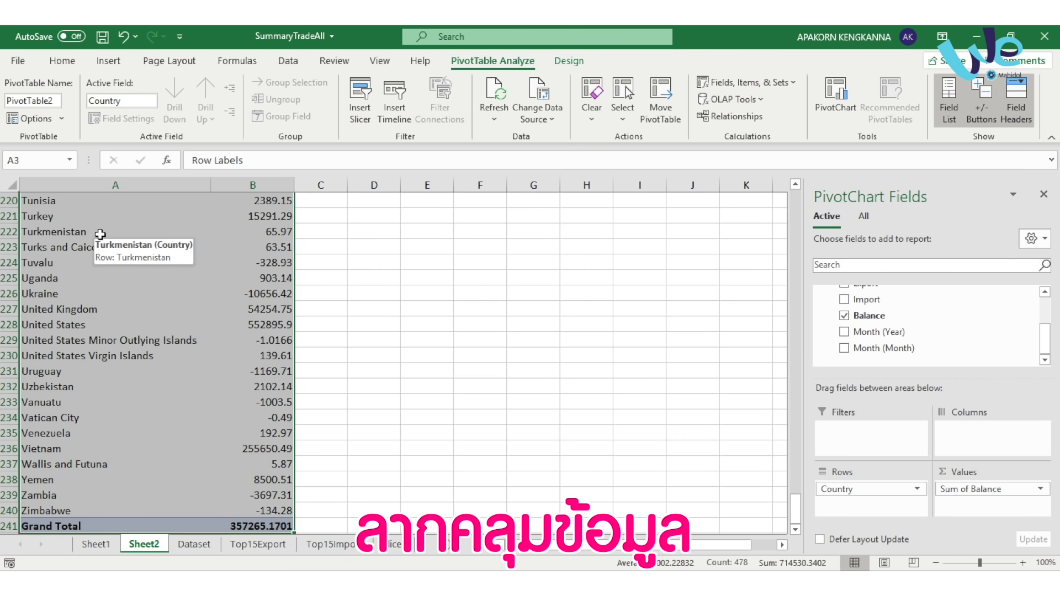
pyautogui.hotkey('shift', 'Up')
# Step: Copy the selected country balances and paste them as a plain copy starting at D3
pyautogui.hotkey('ctrl', 'c')
pyautogui.click(327, 260)
pyautogui.click(379, 245)
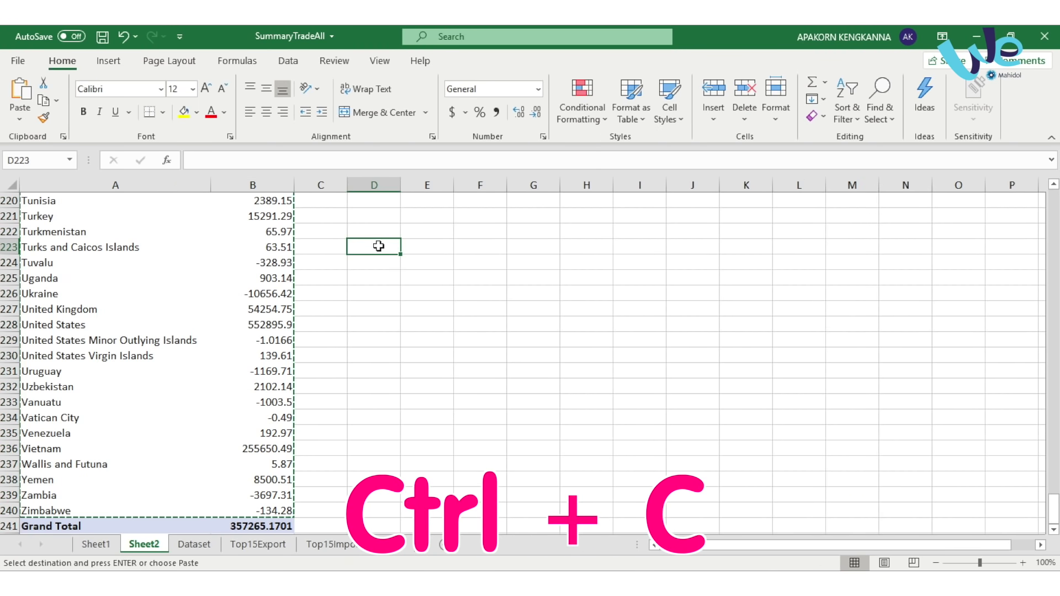
pyautogui.hotkey('ctrl', 'Up')
pyautogui.click(373, 232)
pyautogui.hotkey('ctrl', 'v')
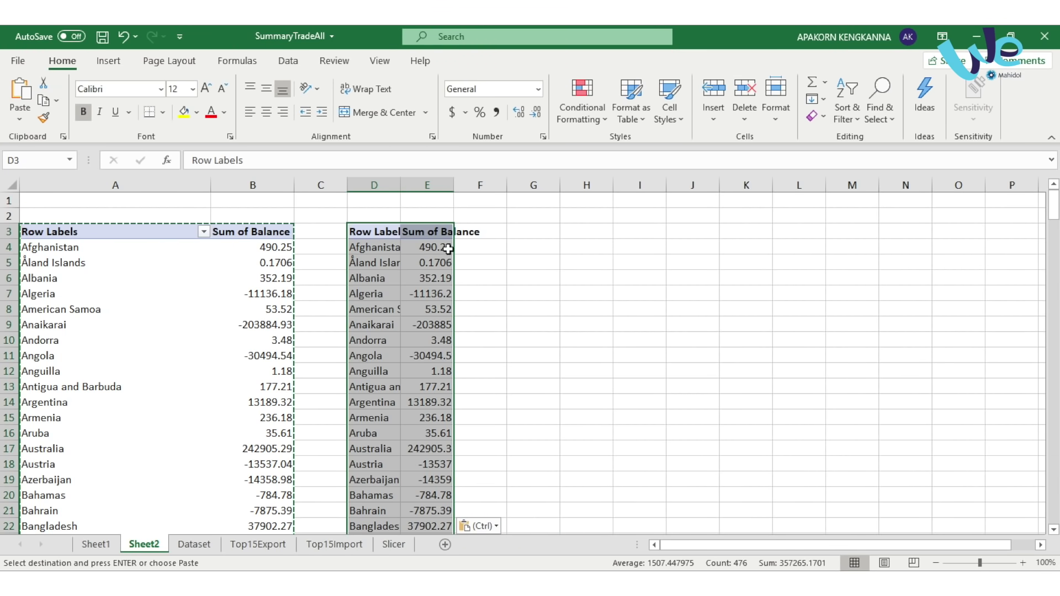
# Step: Insert a Filled Map chart of the balances and move it to the right of the data
pyautogui.click(110, 65)
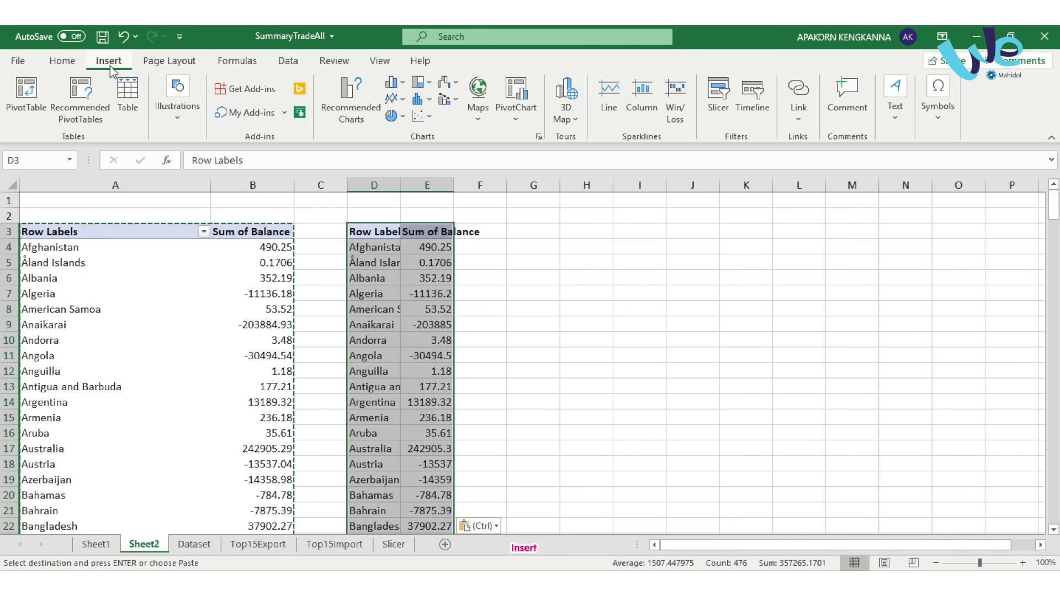
pyautogui.click(483, 111)
pyautogui.click(484, 168)
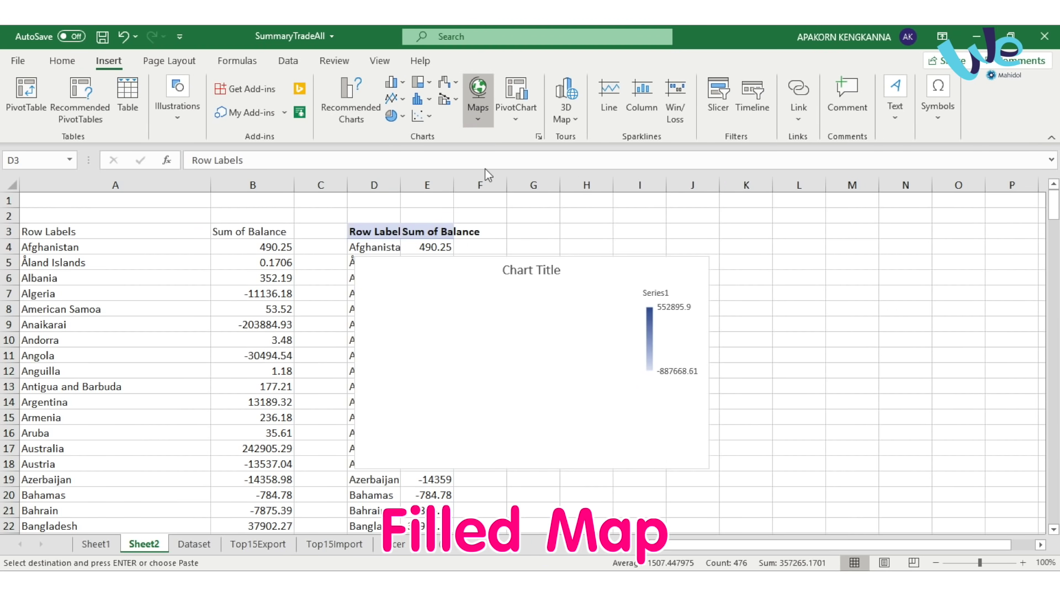
pyautogui.click(634, 311)
pyautogui.moveTo(703, 329); pyautogui.dragTo(830, 296)
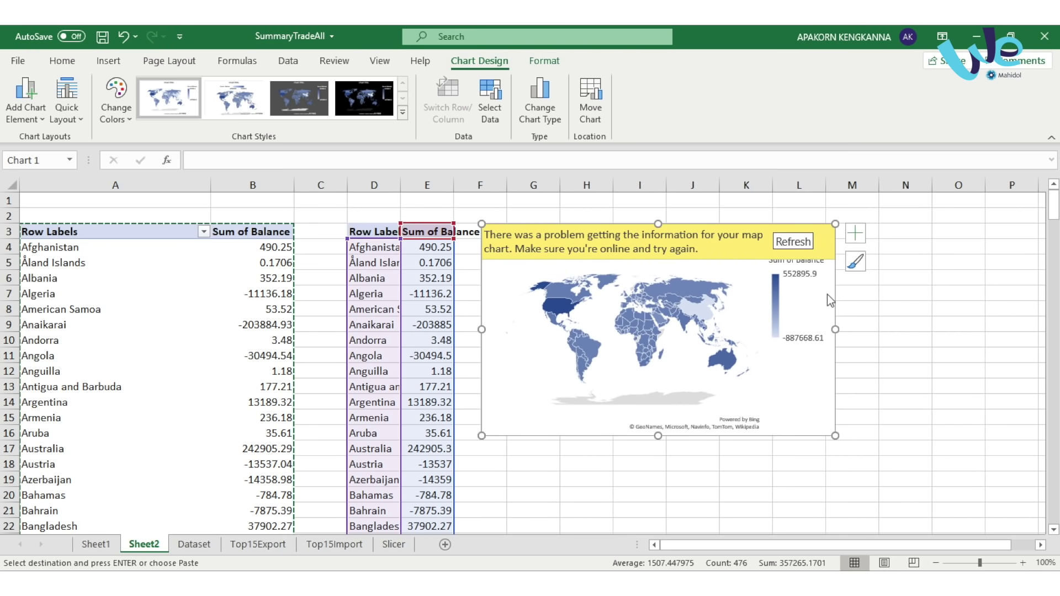
# Step: Edit the map's chart data range to start at column A, covering A3:E240
pyautogui.click(490, 102)
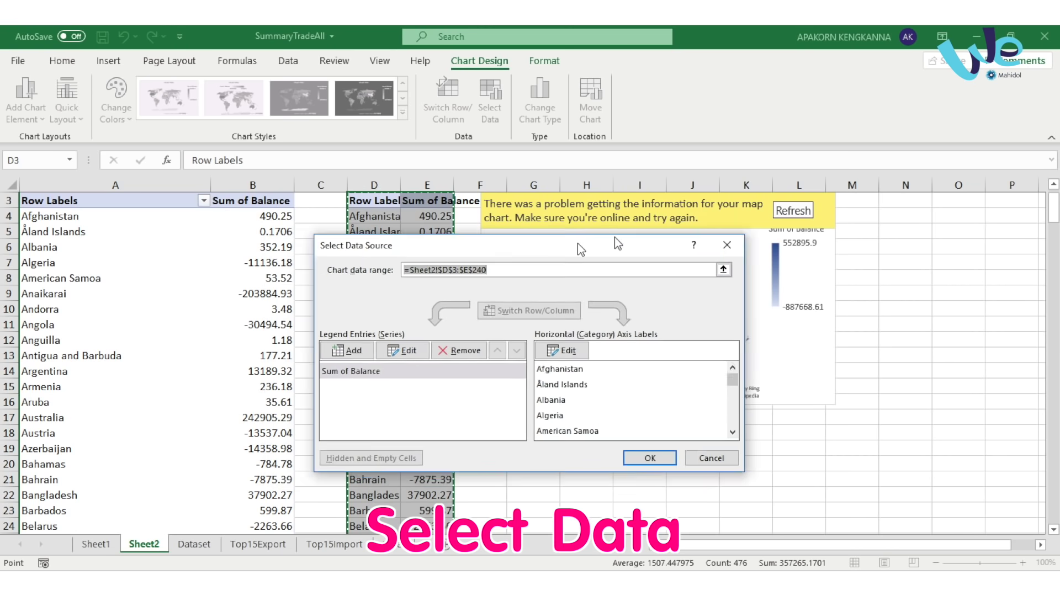
pyautogui.moveTo(528, 263); pyautogui.dragTo(703, 249)
pyautogui.click(580, 261)
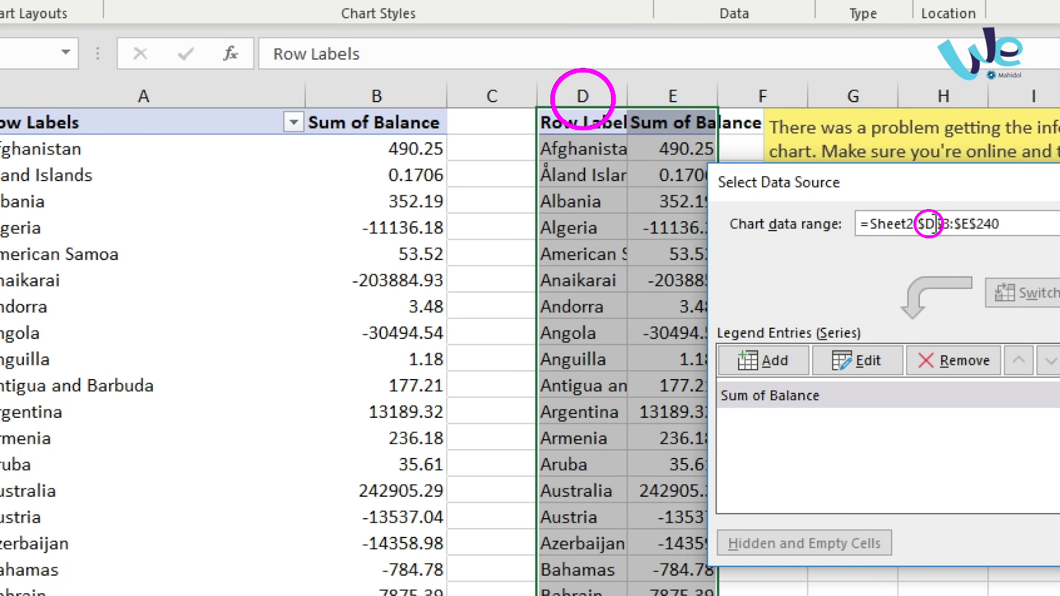
pyautogui.press('BackSpace')
pyautogui.write('A')
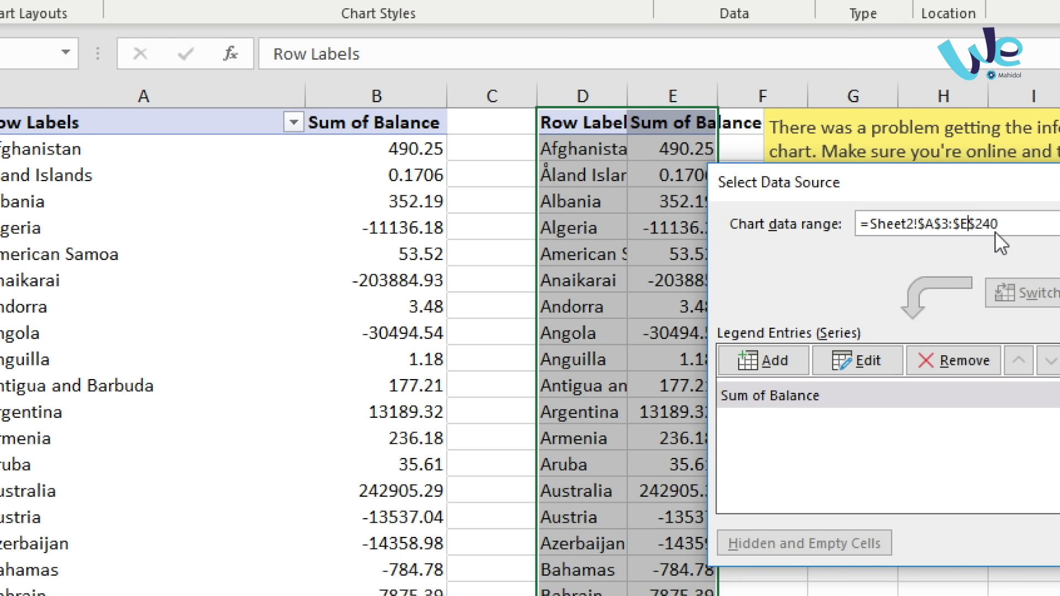
pyautogui.press('Return')
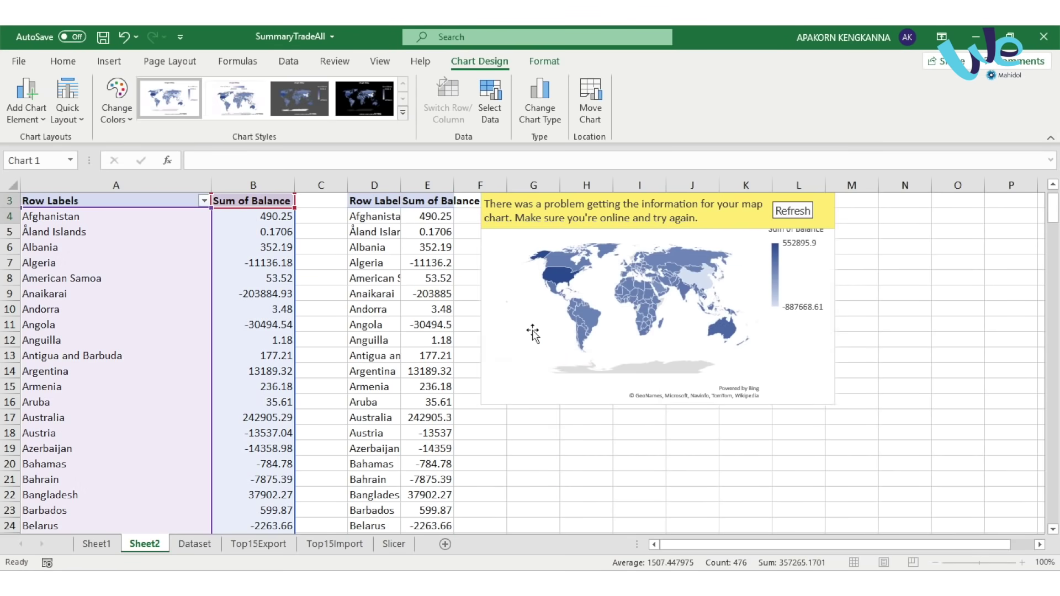
pyautogui.scroll(1, 331, 293)
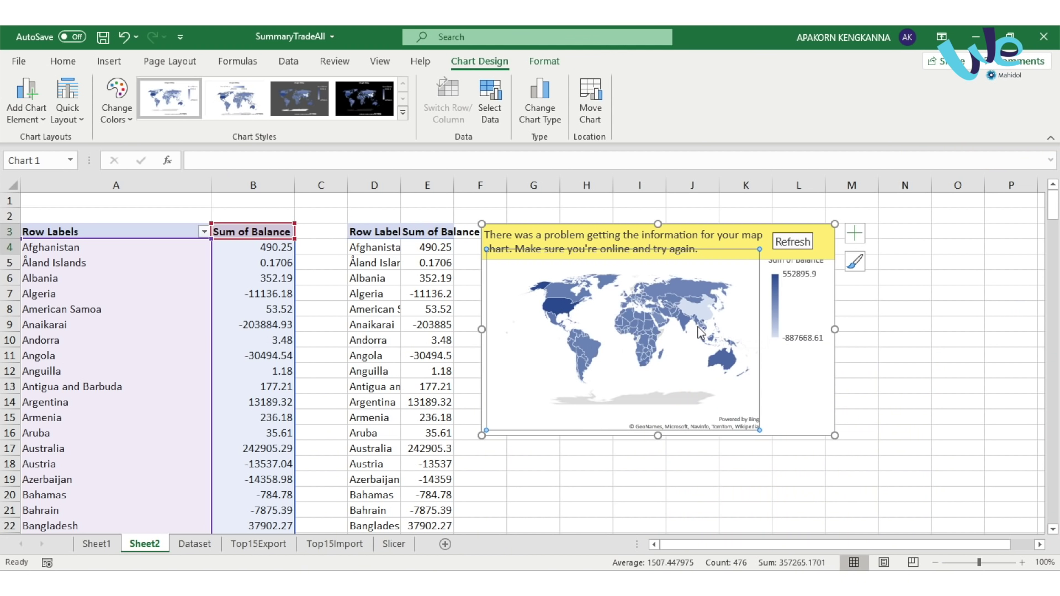
# Step: Switch the map series colour to Diverging (3-color), with orange for the minimum value
pyautogui.rightClick(705, 320)
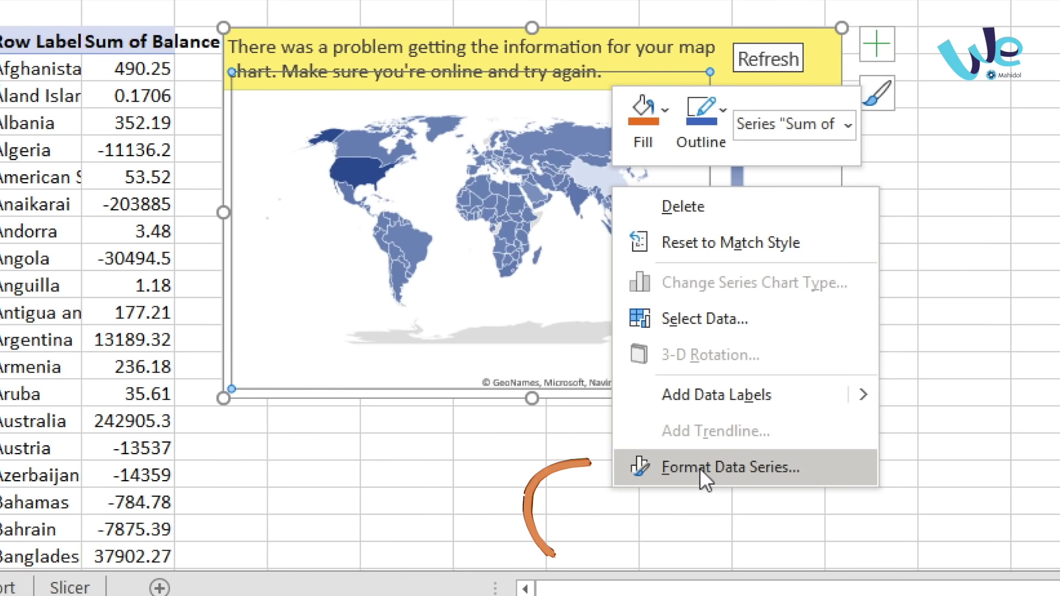
pyautogui.click(720, 475)
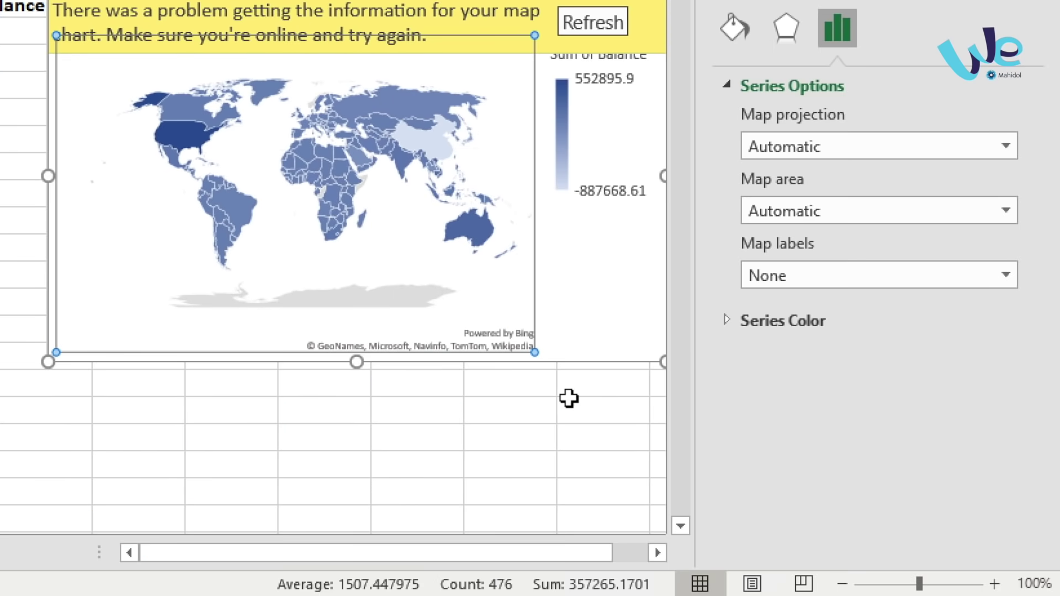
pyautogui.click(728, 320)
pyautogui.moveTo(811, 535); pyautogui.dragTo(830, 534)
pyautogui.click(872, 351)
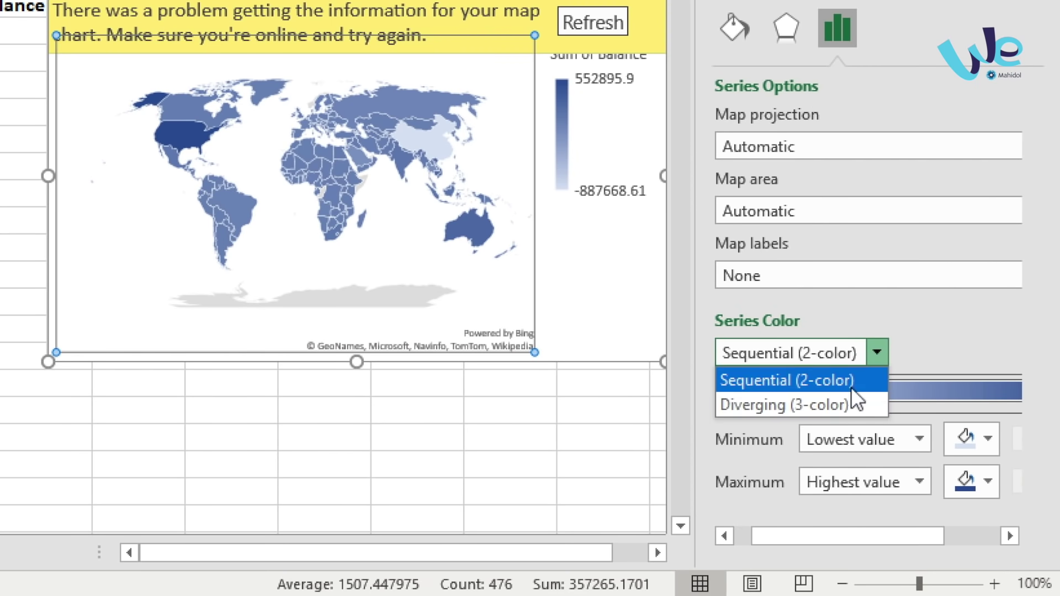
pyautogui.click(783, 405)
pyautogui.scroll(-1, 933, 446)
pyautogui.moveTo(901, 536); pyautogui.dragTo(911, 538)
pyautogui.click(964, 407)
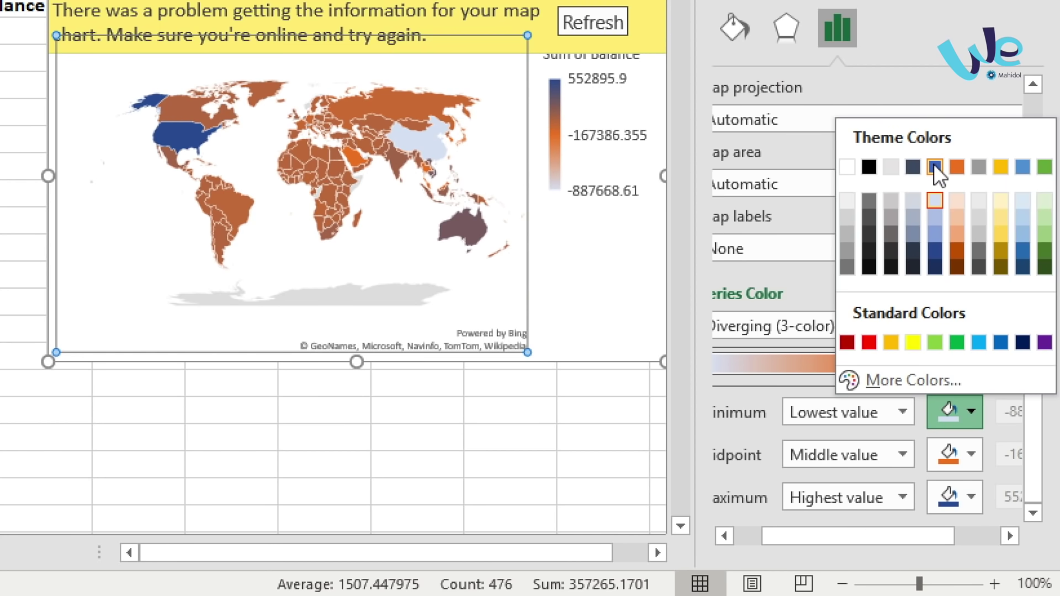
pyautogui.click(956, 167)
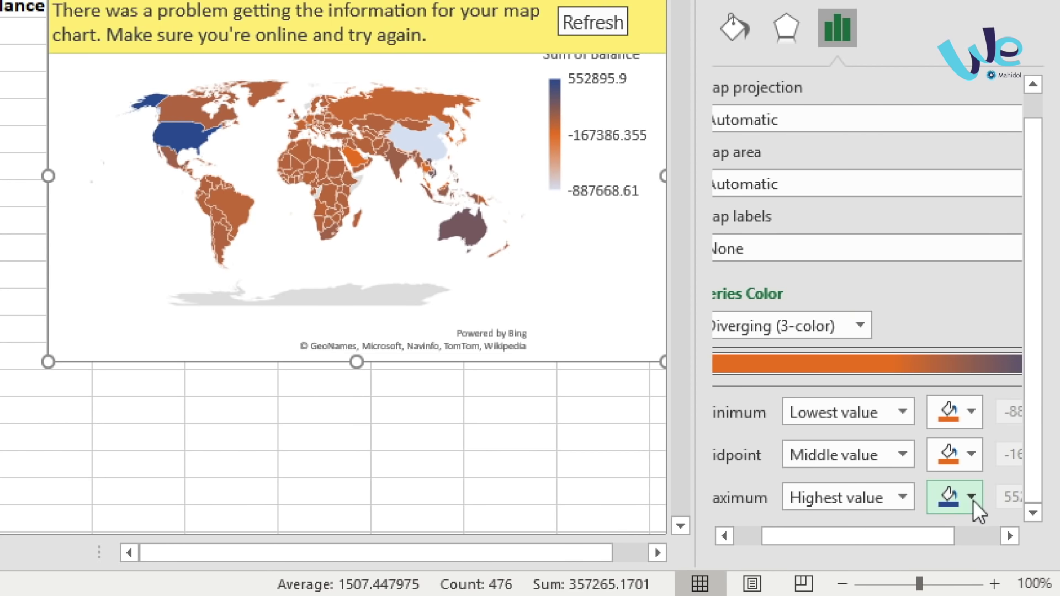
pyautogui.click(972, 497)
pyautogui.press('Escape')
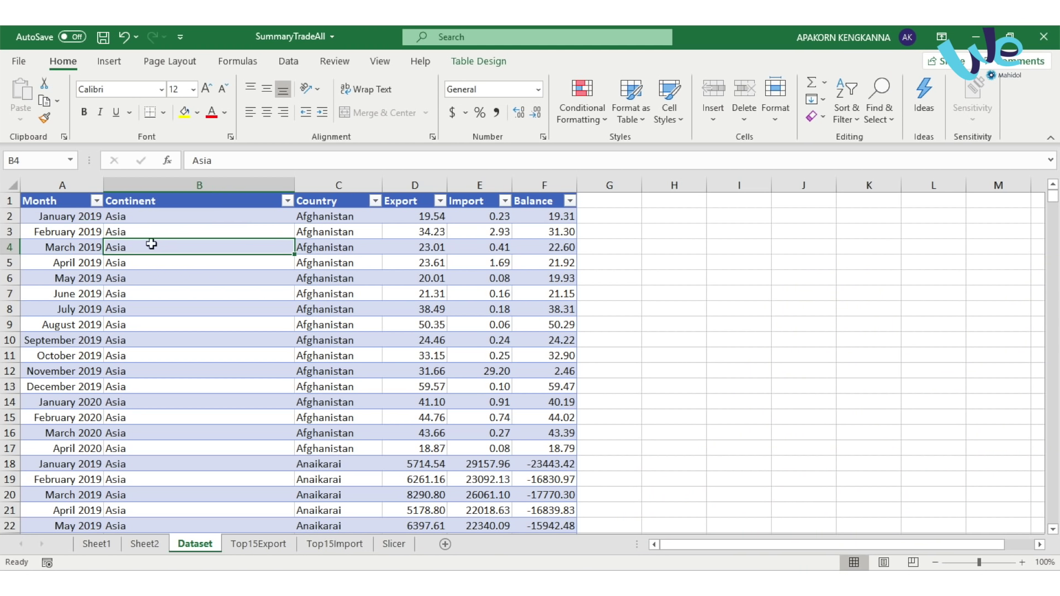
# Step: Create a new-sheet Data Model pivot from the Trade table with Country rows and Sum of Export
pyautogui.click(65, 201)
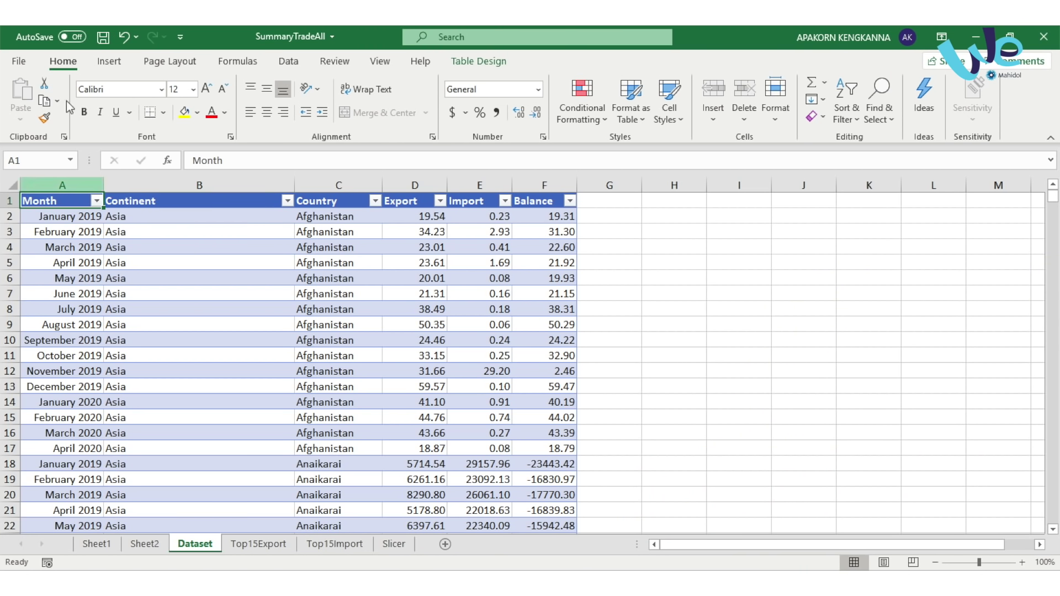
pyautogui.click(109, 61)
pyautogui.click(28, 98)
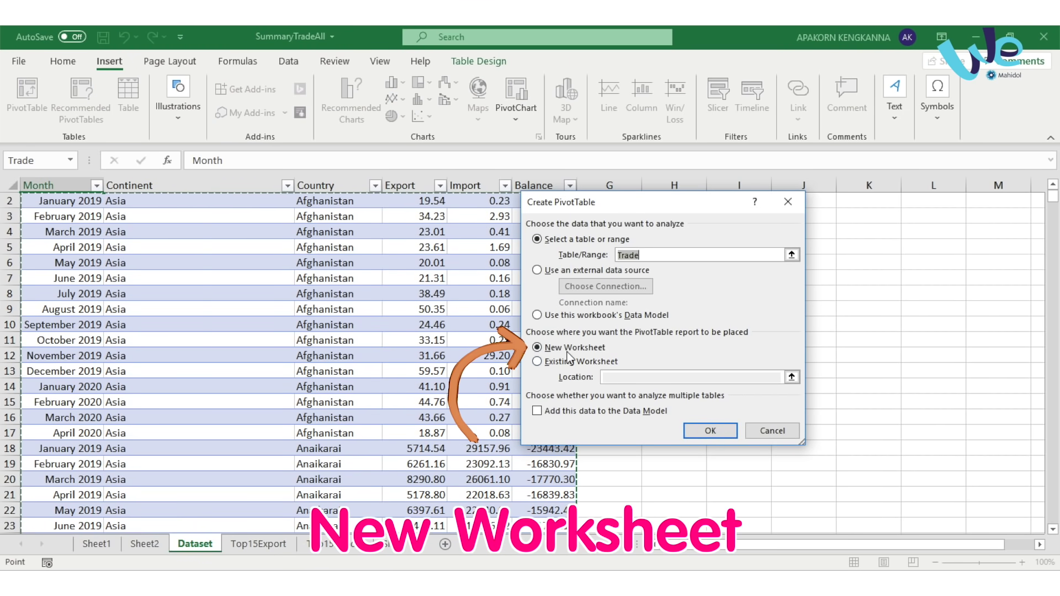
pyautogui.click(567, 413)
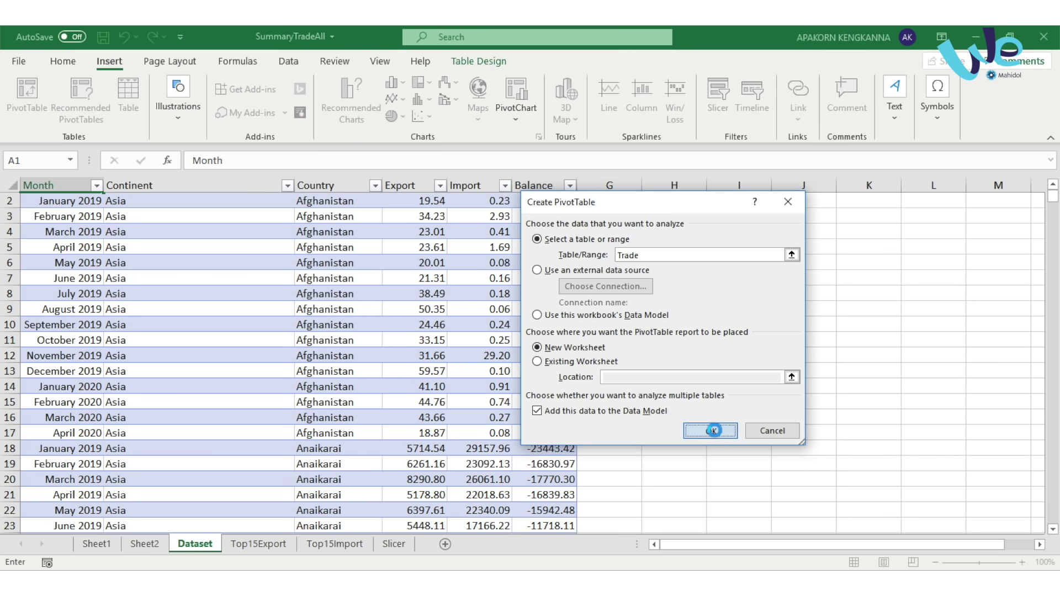
pyautogui.click(713, 430)
pyautogui.click(843, 299)
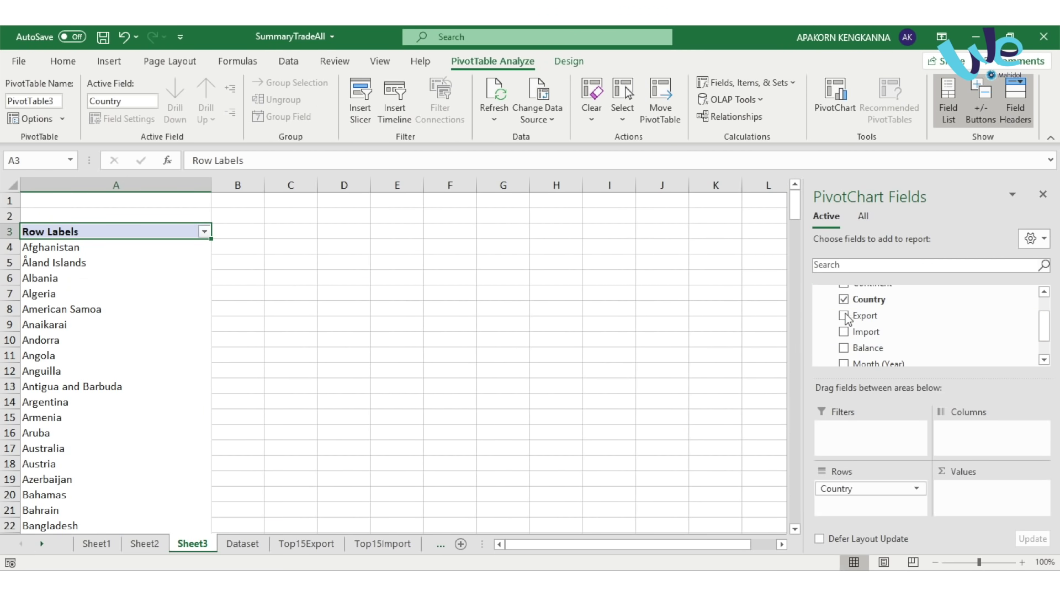
pyautogui.click(843, 315)
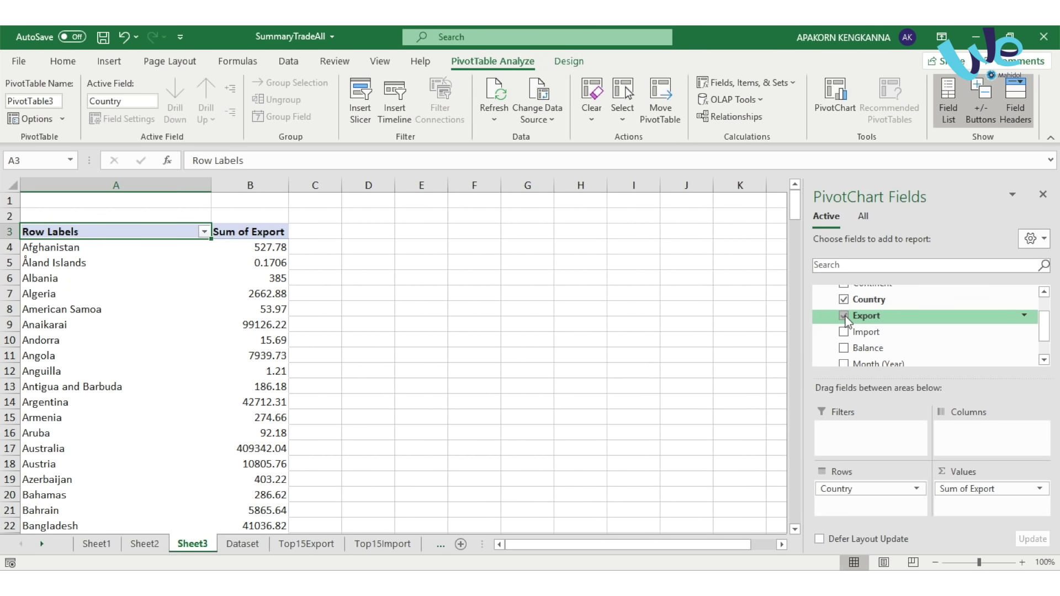
# Step: Apply a Top 10 filter to keep only the top 10 countries by export
pyautogui.click(156, 278)
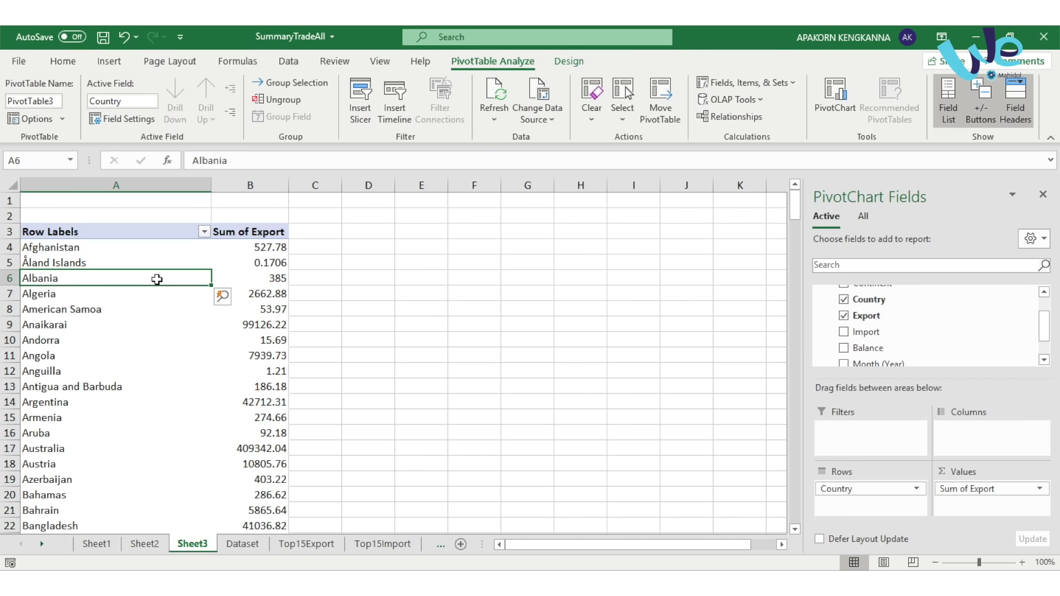
pyautogui.click(158, 248)
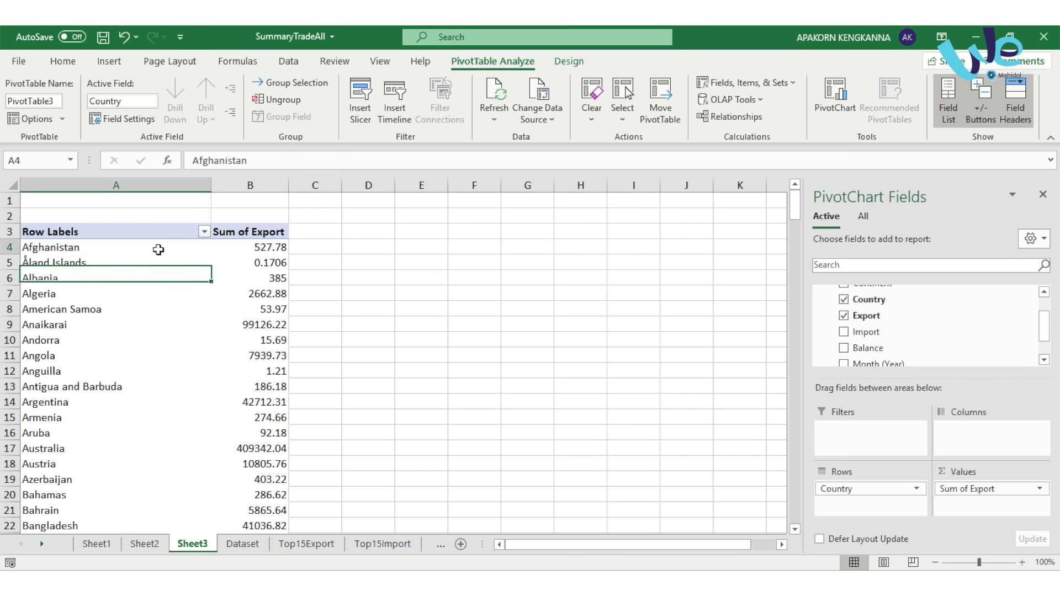
pyautogui.click(204, 233)
pyautogui.moveTo(116, 349)
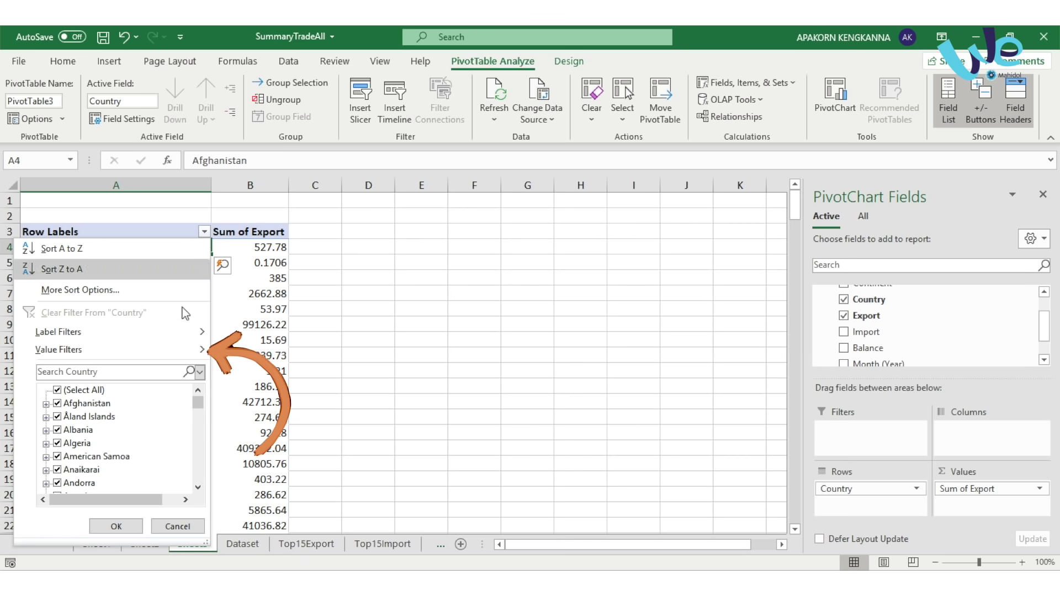
pyautogui.click(294, 545)
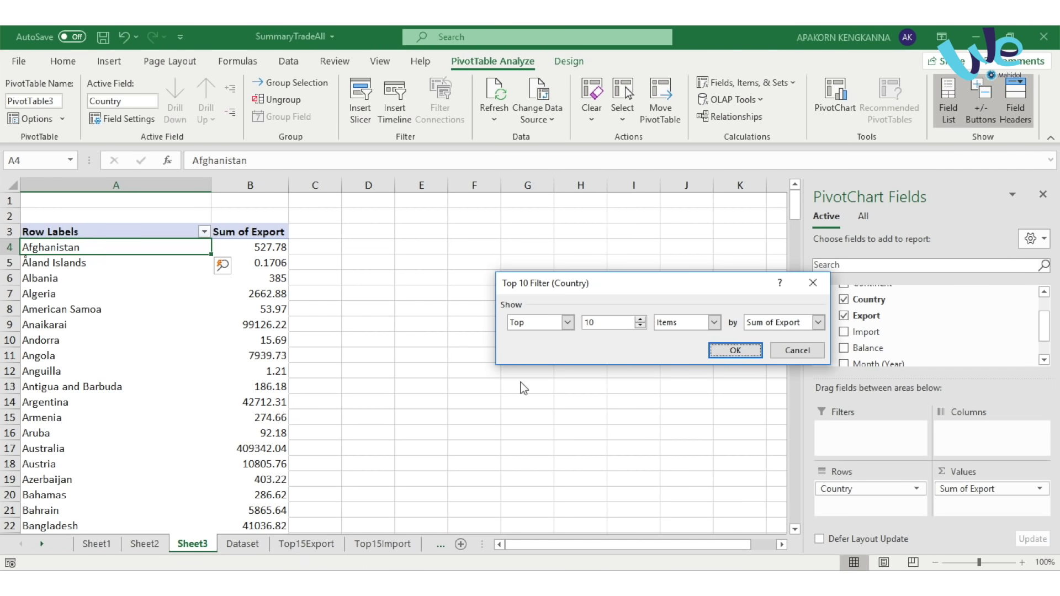
pyautogui.click(735, 351)
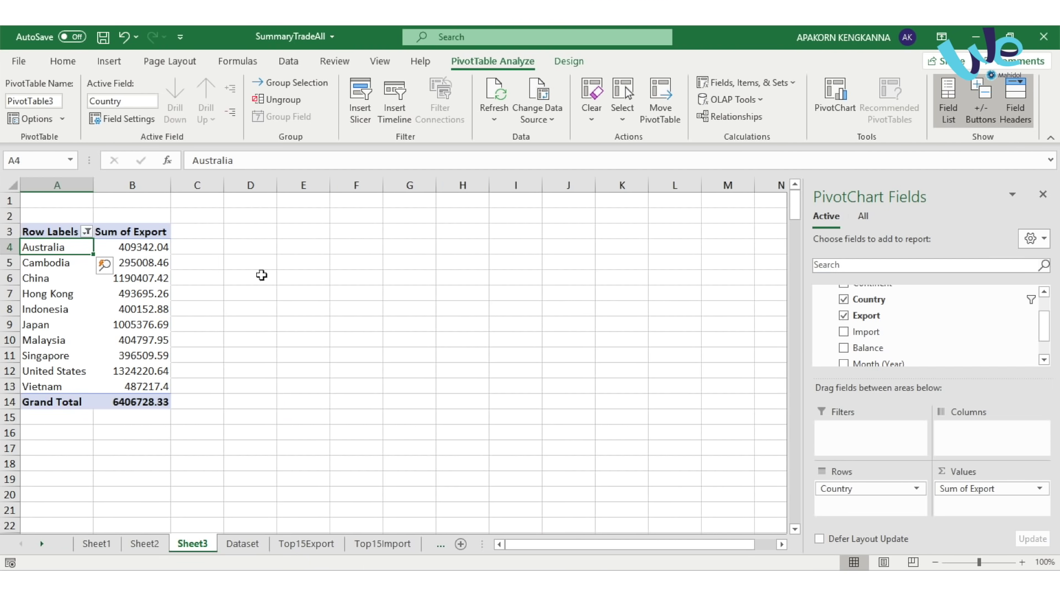
# Step: Sort the Sum of Export values from largest to smallest
pyautogui.click(144, 250)
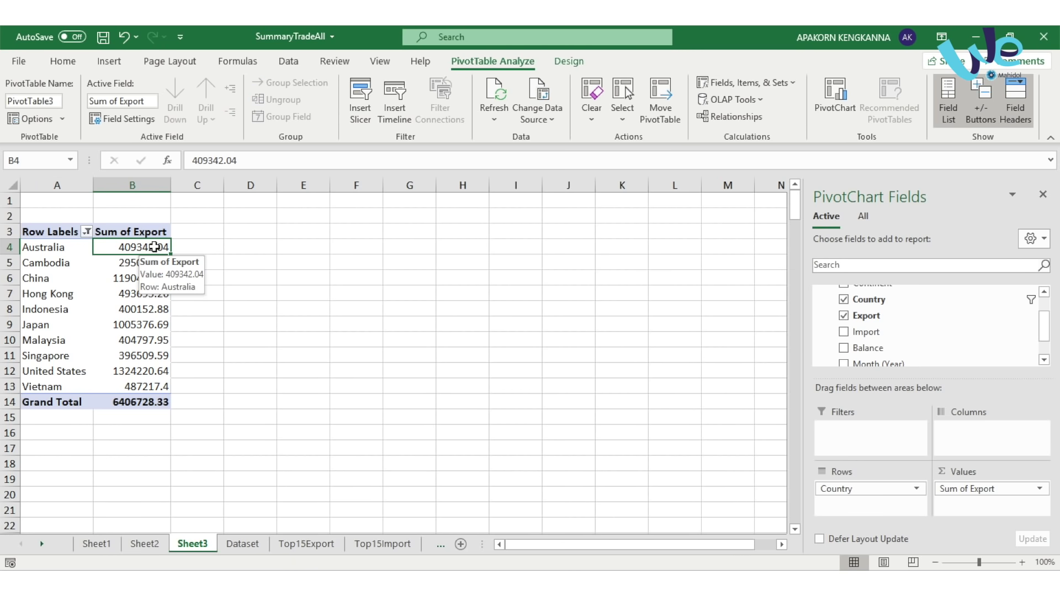
pyautogui.rightClick(158, 246)
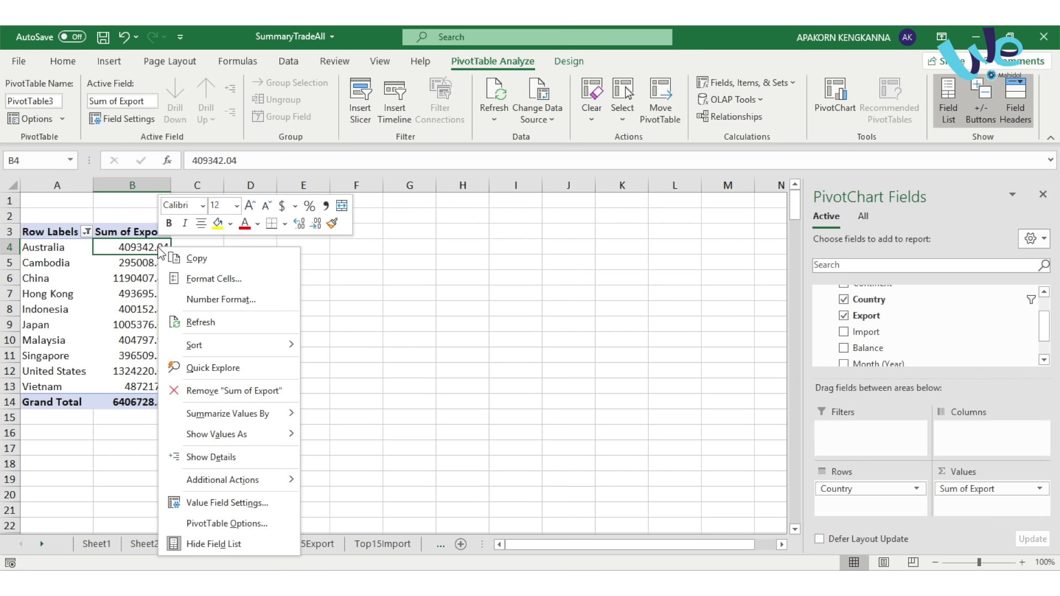
pyautogui.moveTo(228, 345)
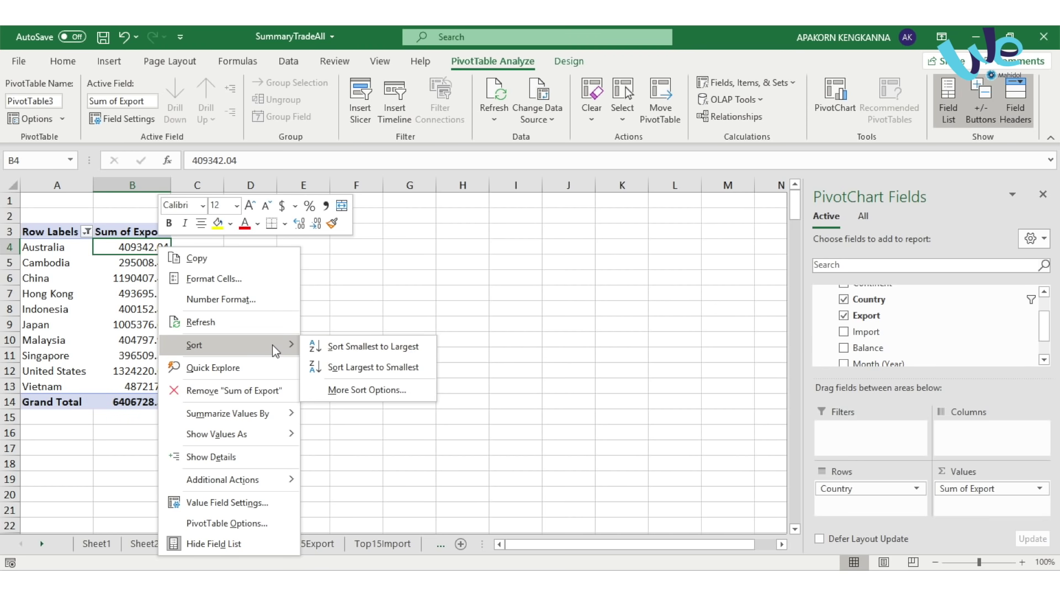
pyautogui.click(370, 366)
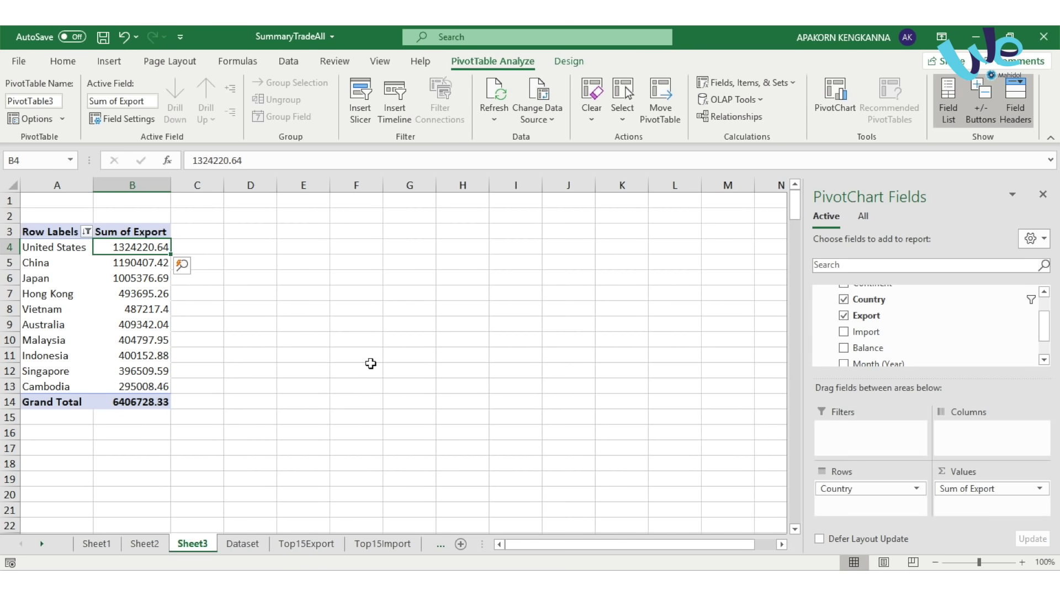
pyautogui.click(146, 266)
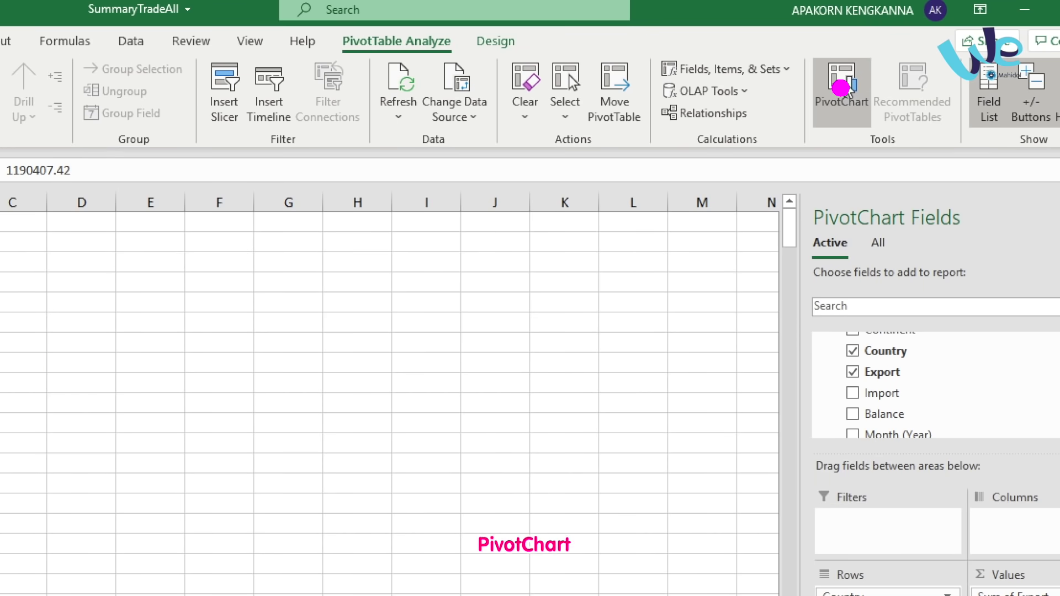
# Step: Insert a clustered column PivotChart of the top export countries beside the pivot table
pyautogui.click(836, 93)
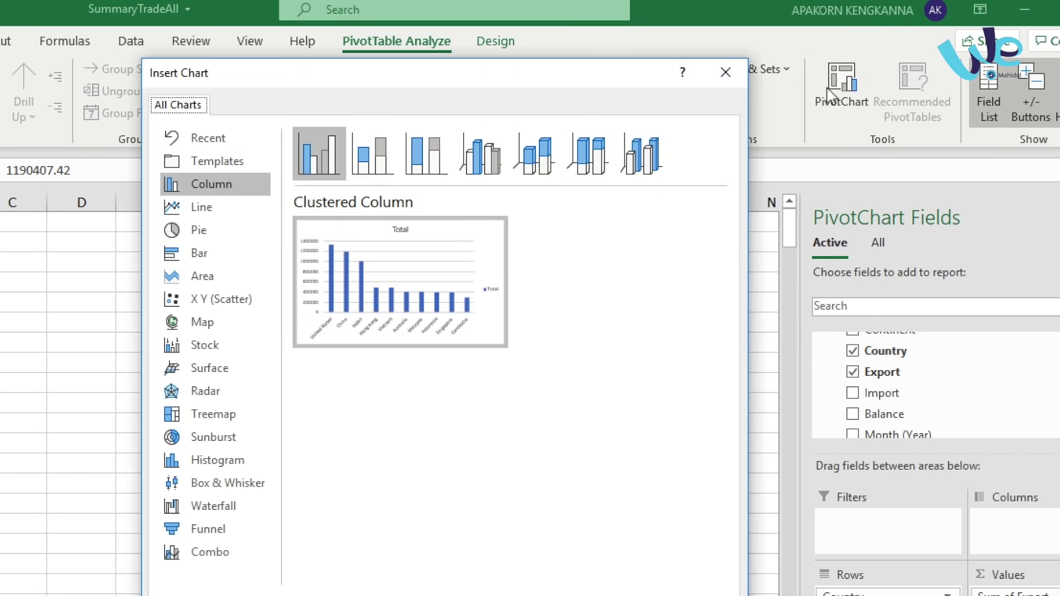
pyautogui.doubleClick(314, 148)
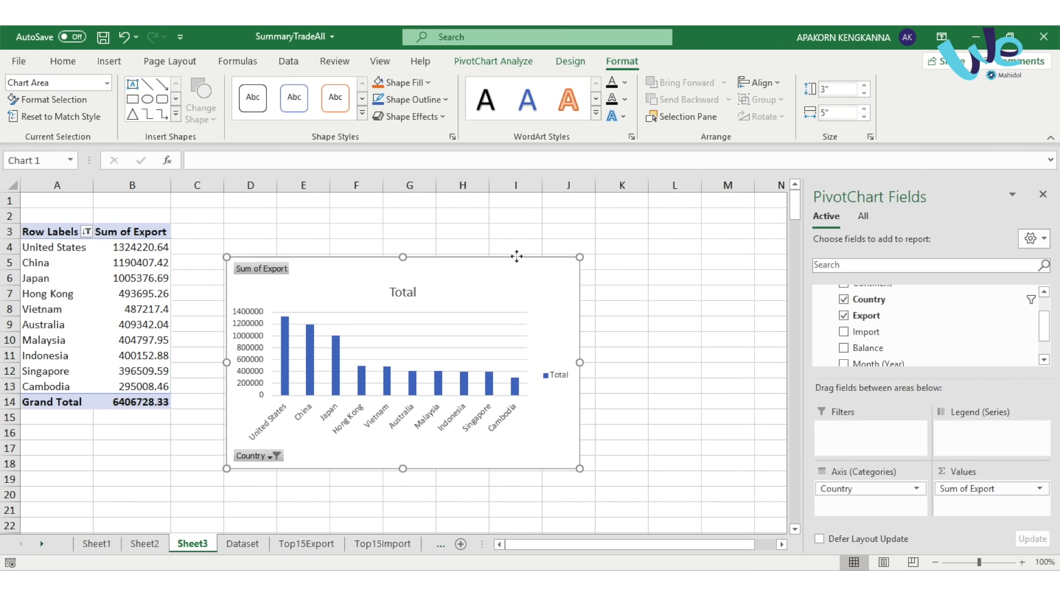
pyautogui.moveTo(516, 256); pyautogui.dragTo(480, 216)
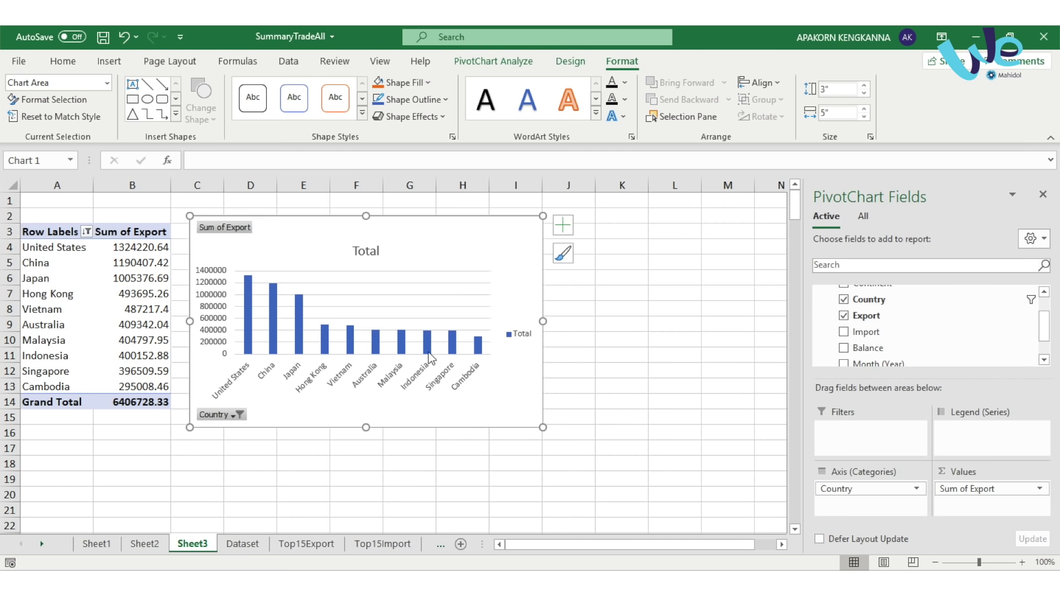
# Step: Duplicate Sheet3, replace Export with Import in the values, and sort imports largest to smallest
pyautogui.moveTo(198, 543); pyautogui.dragTo(227, 545)
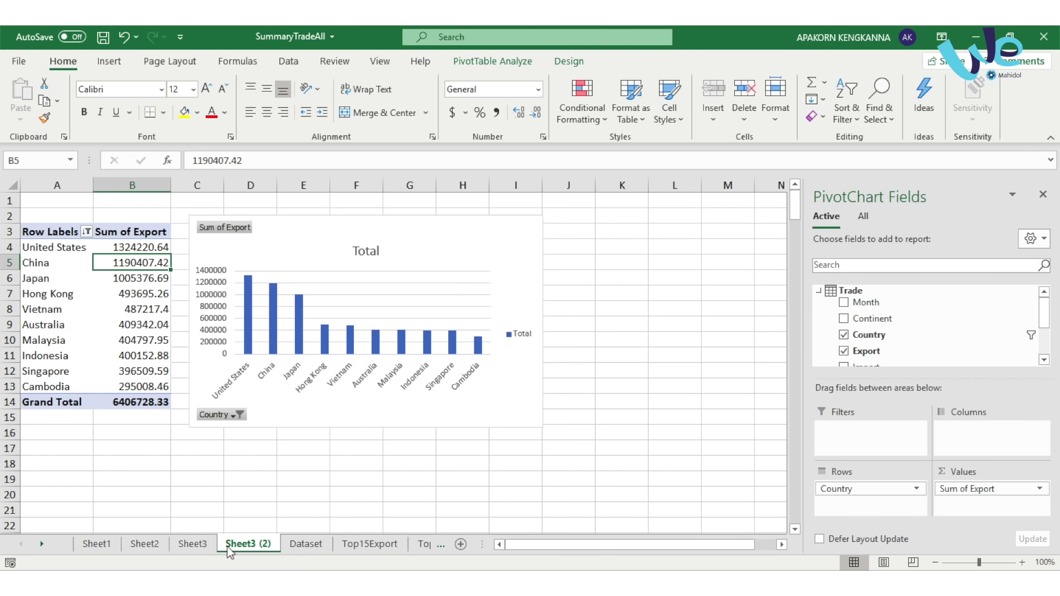
pyautogui.click(843, 316)
pyautogui.click(844, 332)
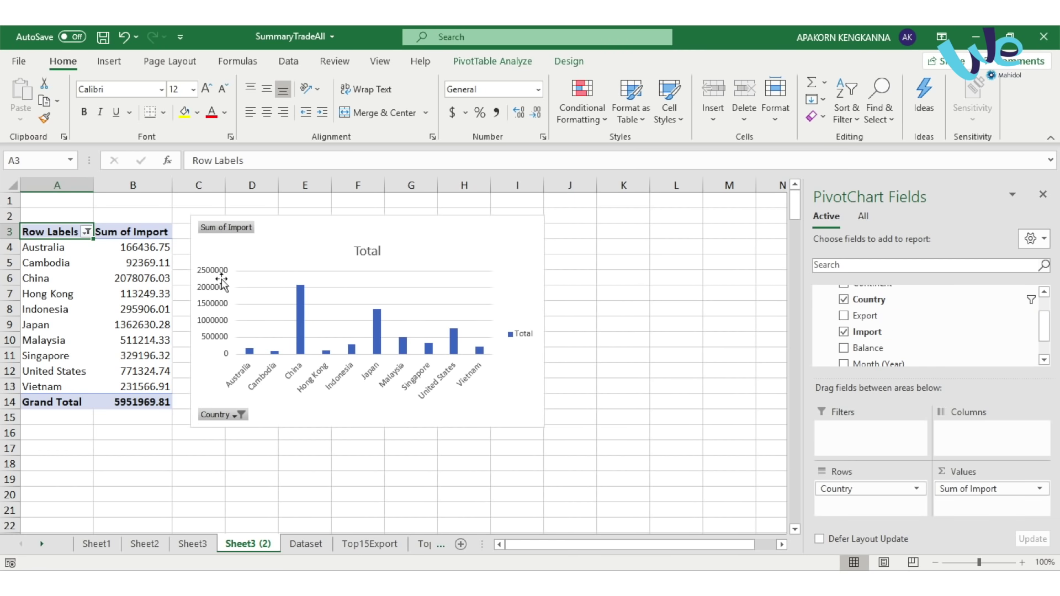
pyautogui.click(136, 251)
pyautogui.rightClick(135, 250)
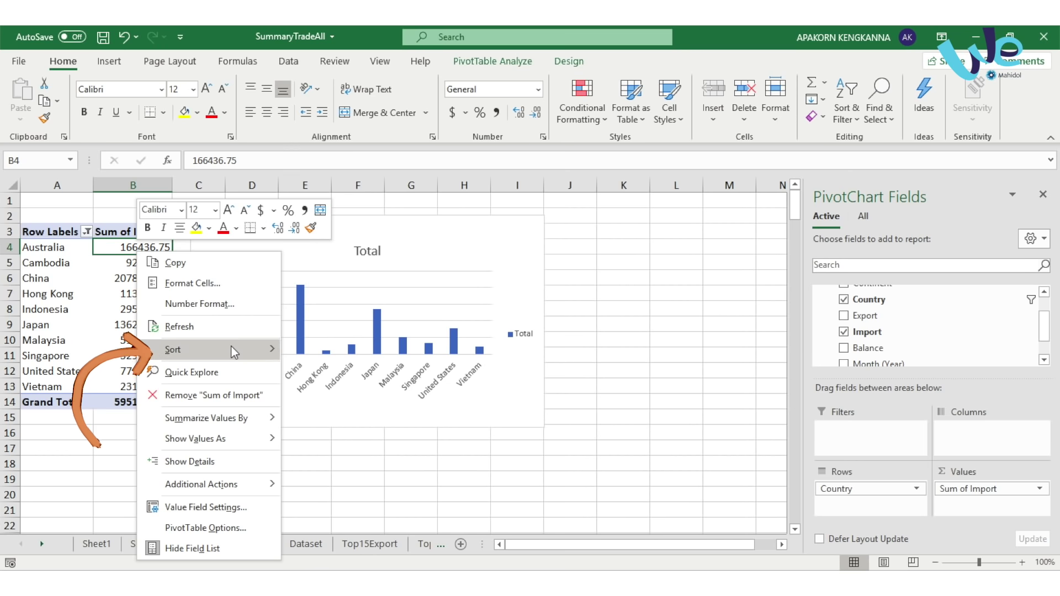
pyautogui.click(359, 369)
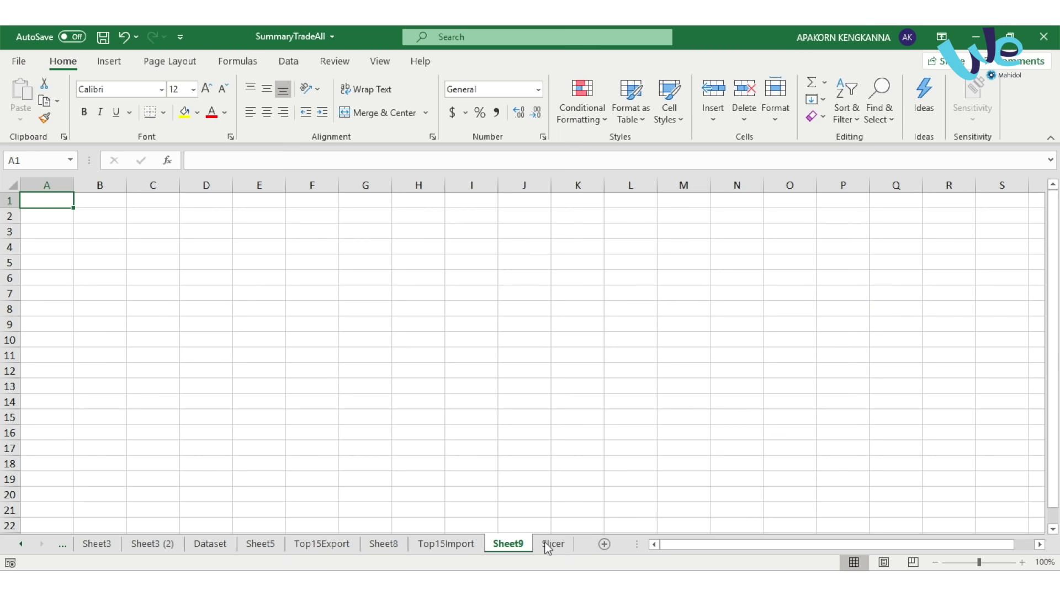
# Step: Rename the new sheet to Dashboard
pyautogui.rightClick(552, 547)
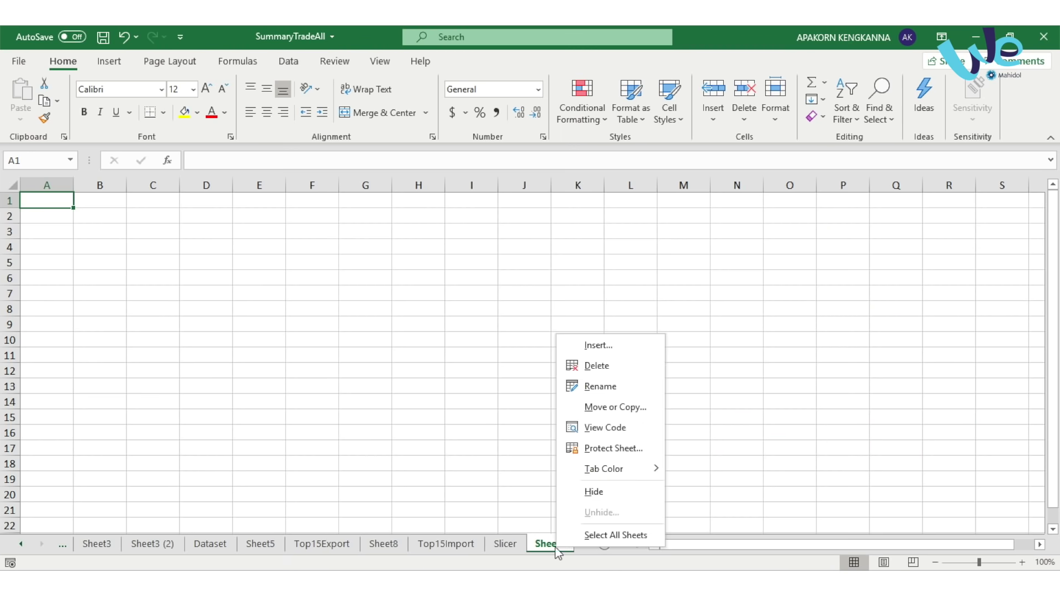
pyautogui.click(605, 387)
pyautogui.write('Daard')
pyautogui.press('Return')
# Step: Paste the monthly combo chart, balance map and top-export column chart onto the Dashboard at C2
pyautogui.click(96, 544)
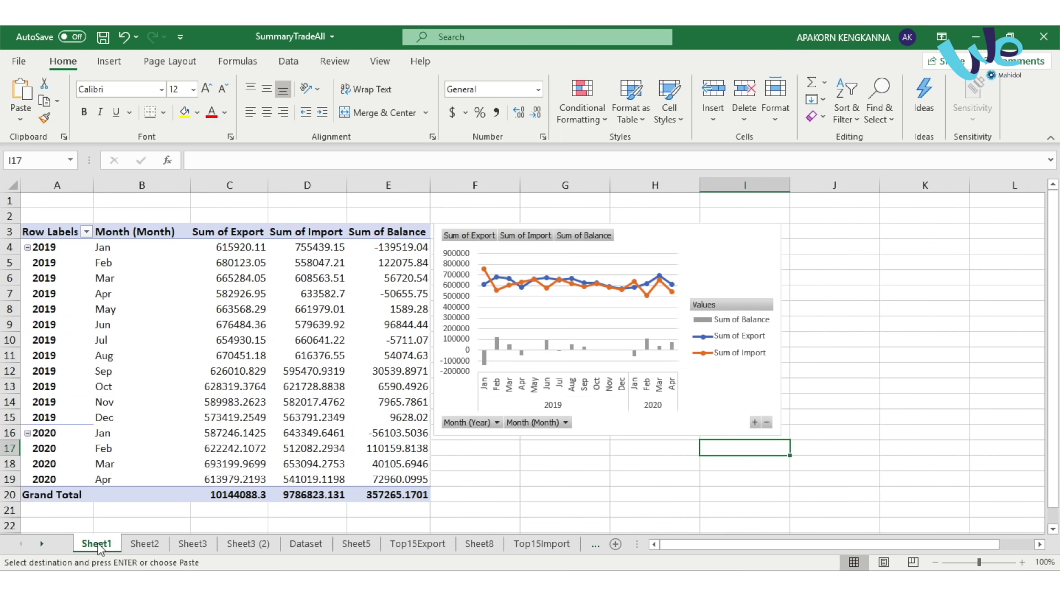
pyautogui.click(725, 235)
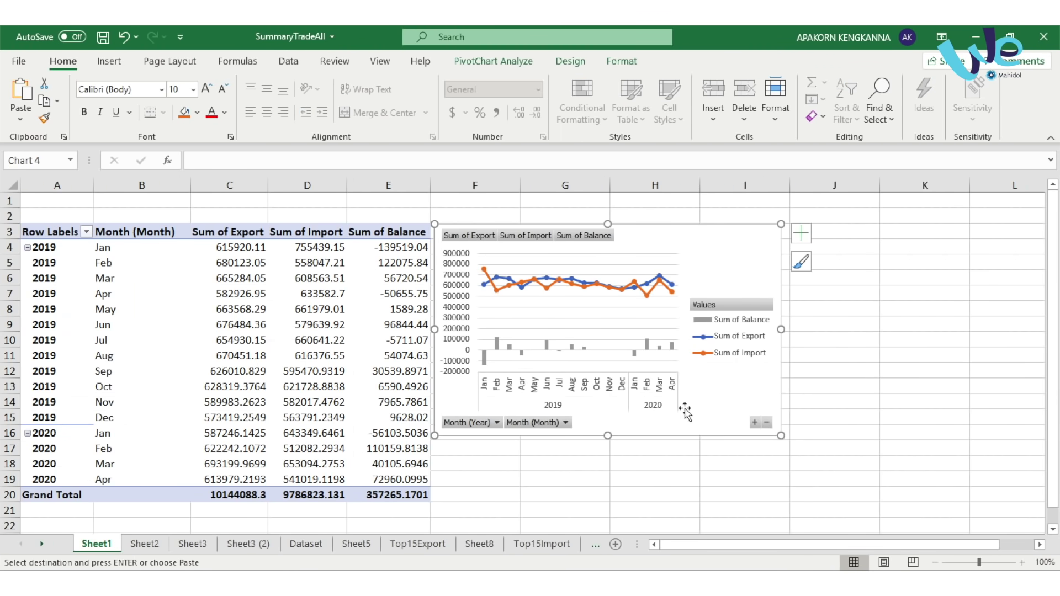
pyautogui.click(595, 543)
pyautogui.click(512, 544)
pyautogui.click(149, 227)
pyautogui.hotkey('ctrl', 'v')
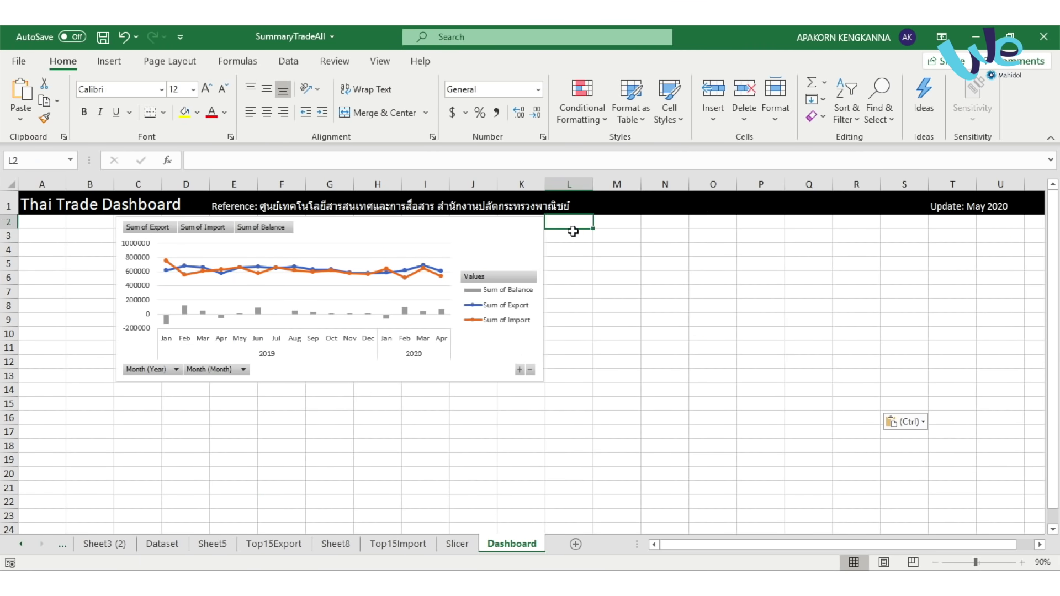
pyautogui.hotkey('ctrl', 'v')
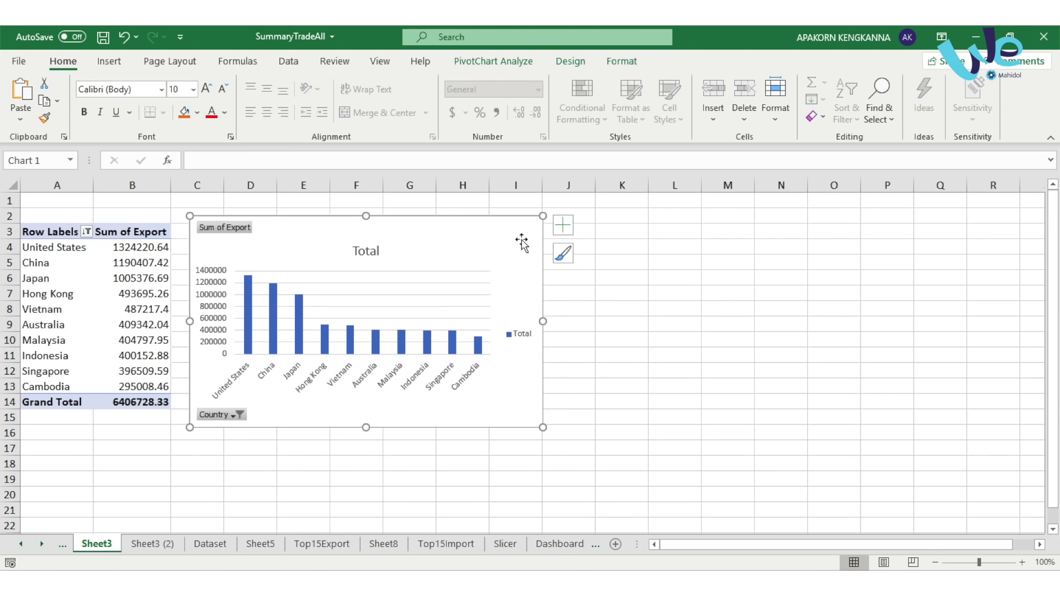
pyautogui.hotkey('ctrl', 'v')
pyautogui.scroll(-3, 544, 427)
# Step: Position the pasted column chart below the combo chart and map on the Dashboard
pyautogui.moveTo(565, 296); pyautogui.dragTo(506, 281)
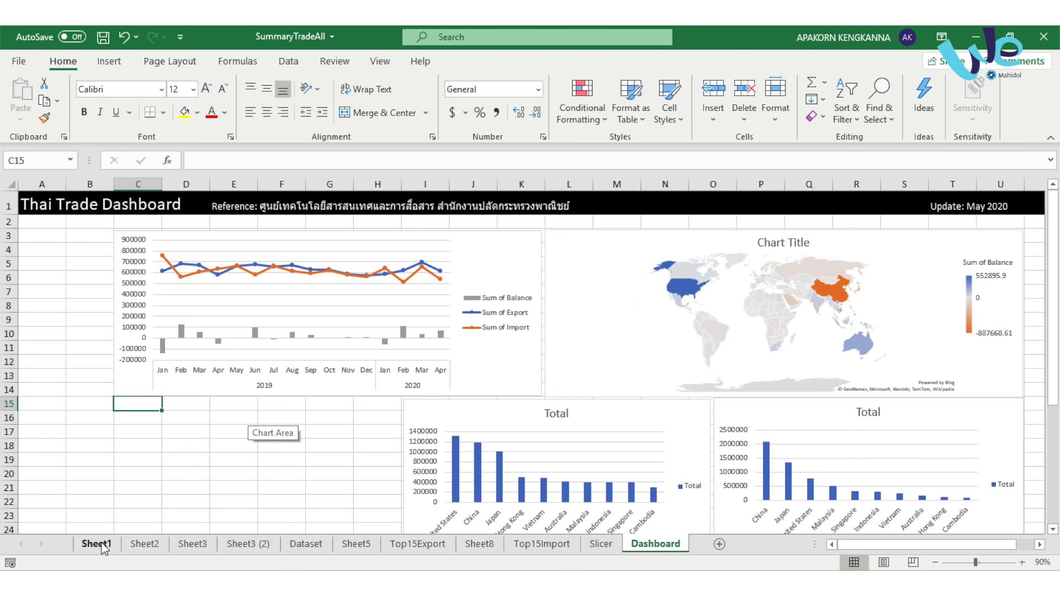
pyautogui.click(97, 544)
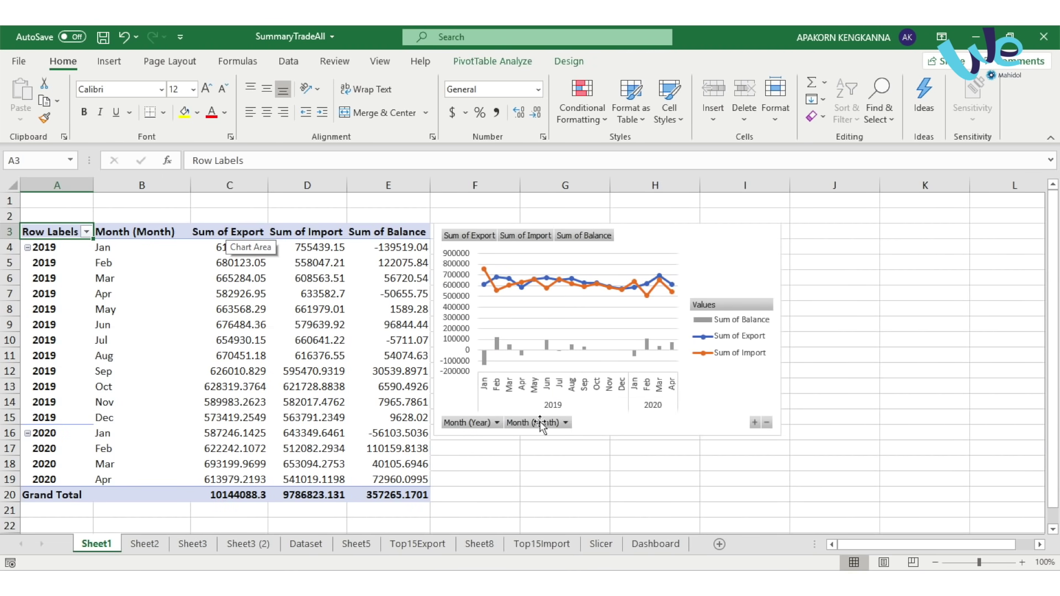
pyautogui.click(652, 545)
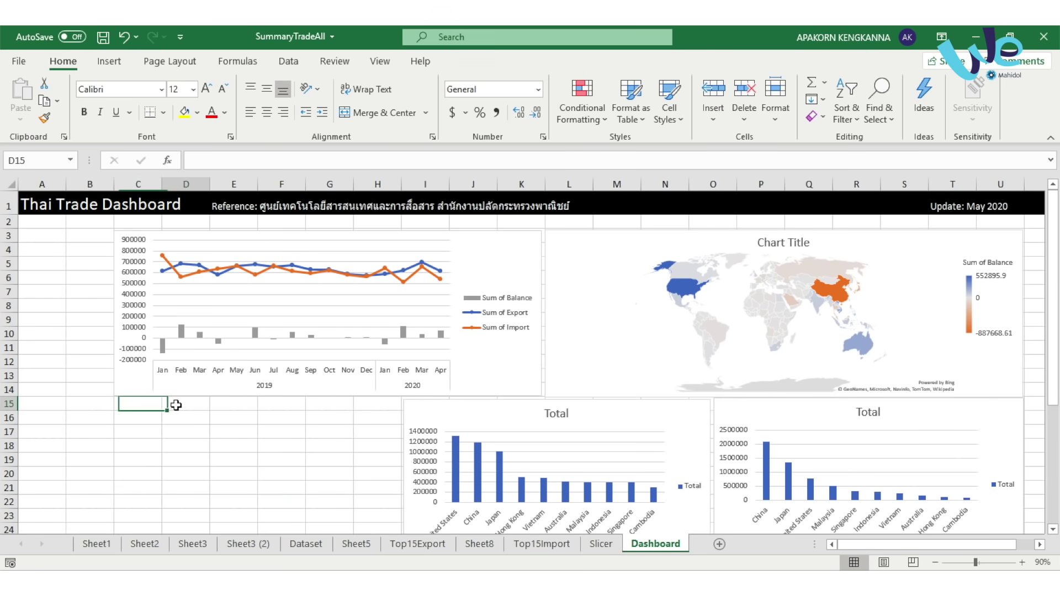
# Step: In Dashboard C15 enter =IF(Sheet1!A3:E20=0,"",Sheet1!A3:E20) to pull in the monthly table
pyautogui.write('=')
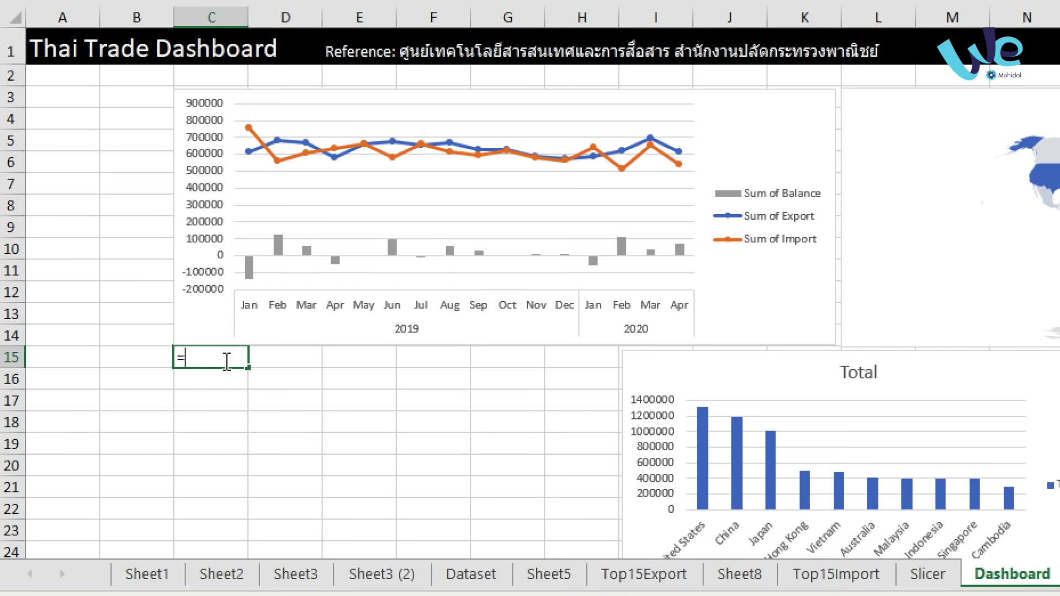
pyautogui.click(152, 580)
pyautogui.moveTo(61, 114); pyautogui.dragTo(609, 499)
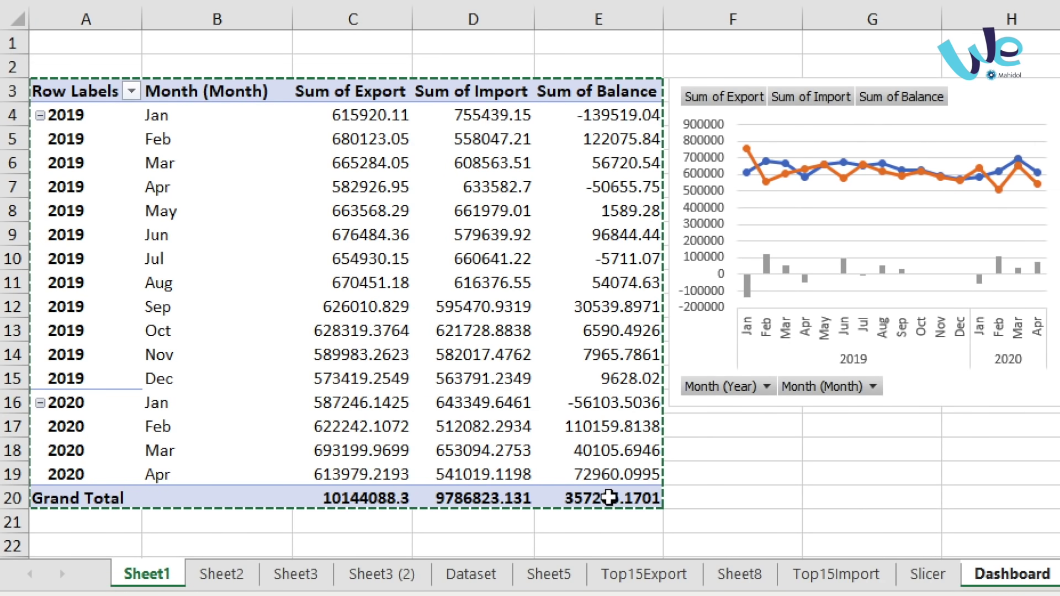
pyautogui.press('Return')
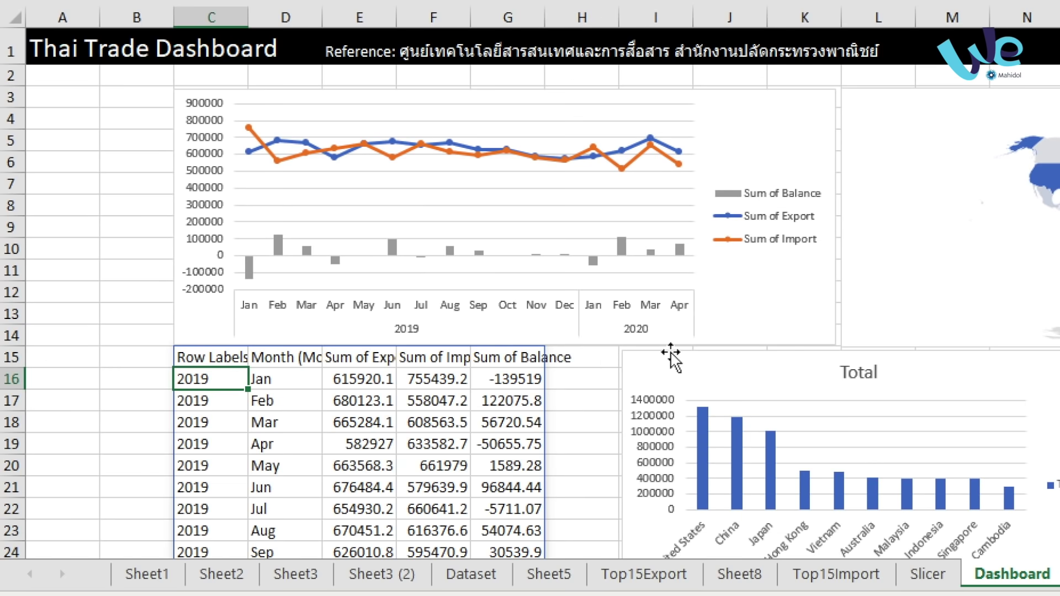
pyautogui.scroll(-3, 519, 350)
pyautogui.scroll(-3, 518, 350)
pyautogui.scroll(2, 519, 332)
pyautogui.scroll(-3, 520, 327)
pyautogui.scroll(5, 519, 326)
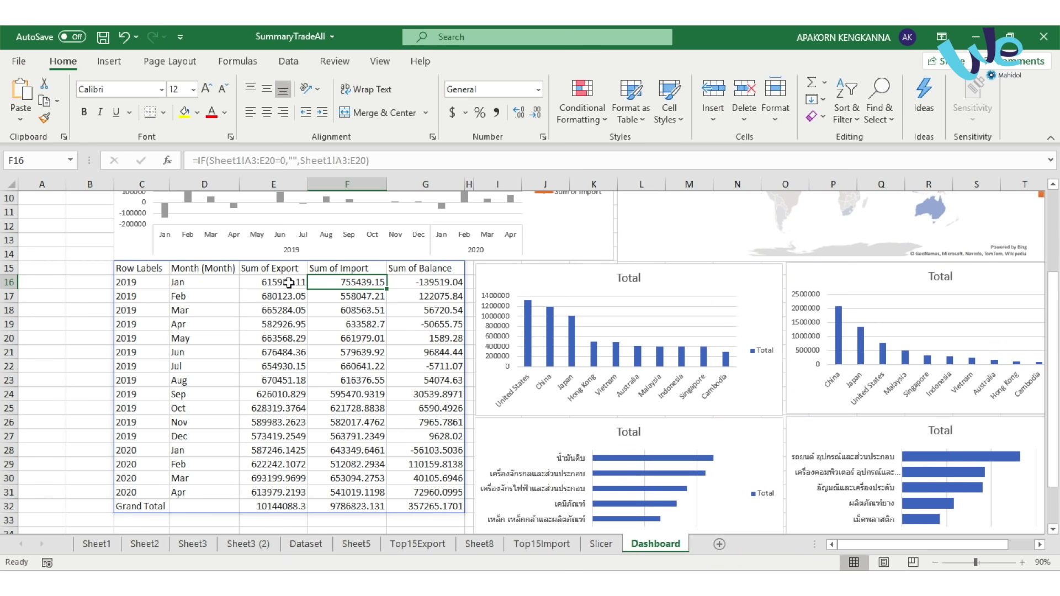
# Step: Add green gradient data bars to exports (E16:E31) and red gradient bars to imports (F16:F31)
pyautogui.moveTo(273, 282); pyautogui.dragTo(284, 491)
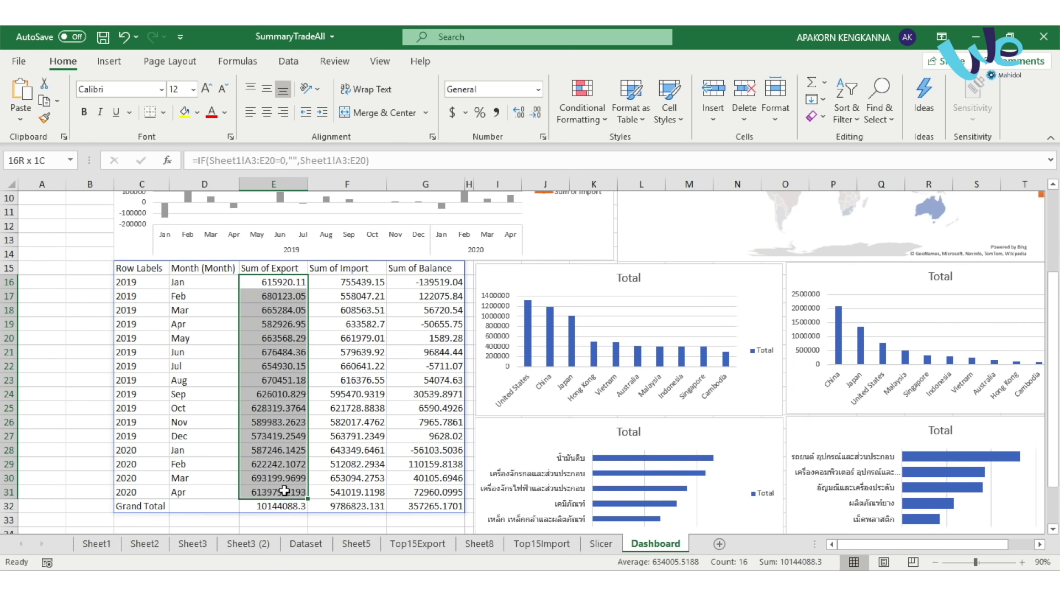
pyautogui.click(584, 119)
pyautogui.moveTo(617, 220)
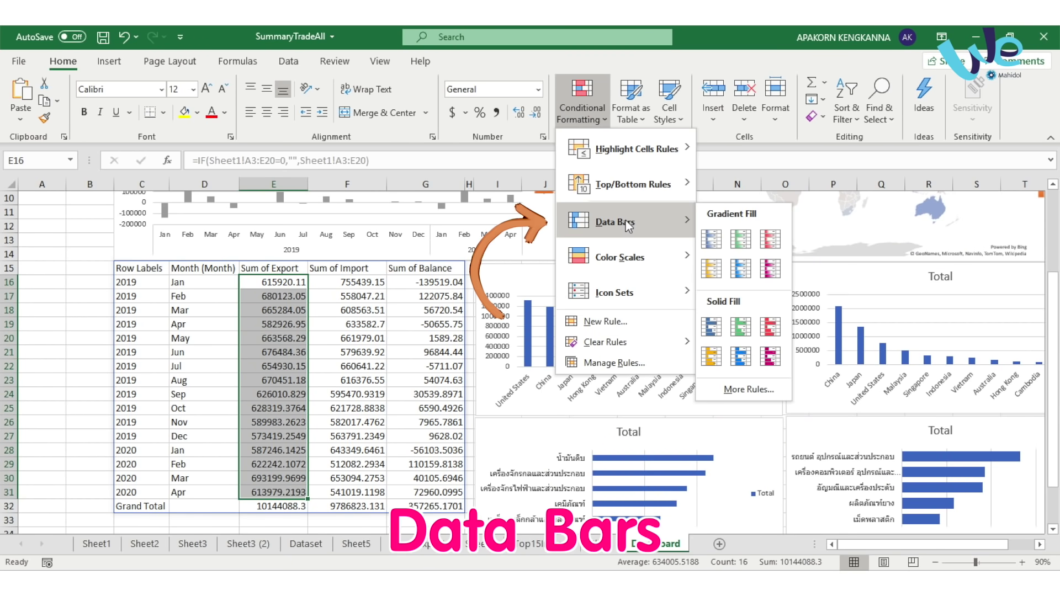
pyautogui.click(741, 241)
pyautogui.moveTo(353, 282)
pyautogui.mouseDown()
pyautogui.moveTo(360, 392)
pyautogui.moveTo(338, 492)
pyautogui.mouseUp()
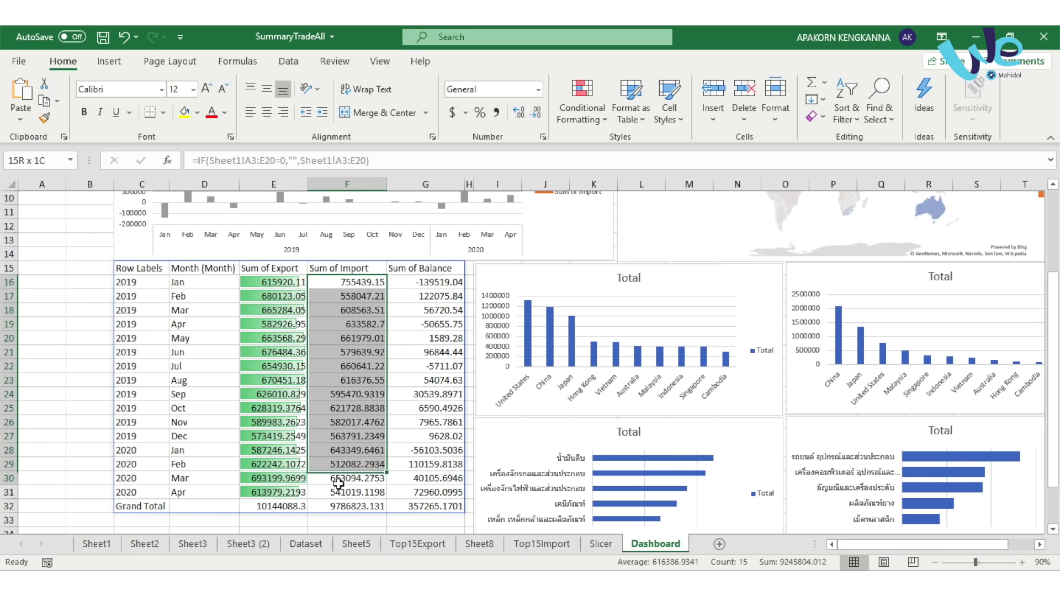
pyautogui.click(590, 124)
pyautogui.moveTo(621, 221)
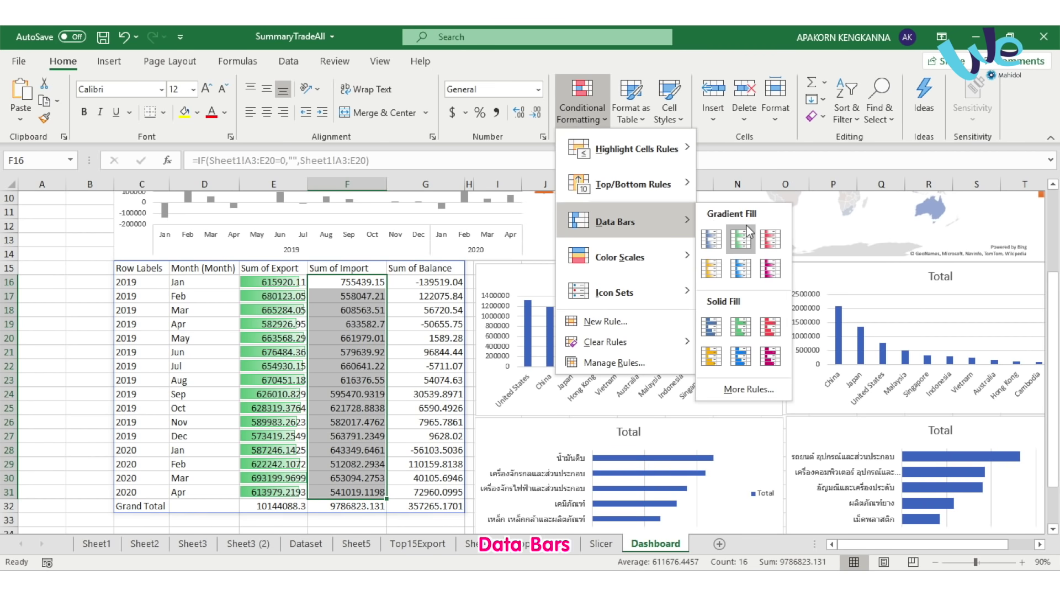
pyautogui.click(767, 237)
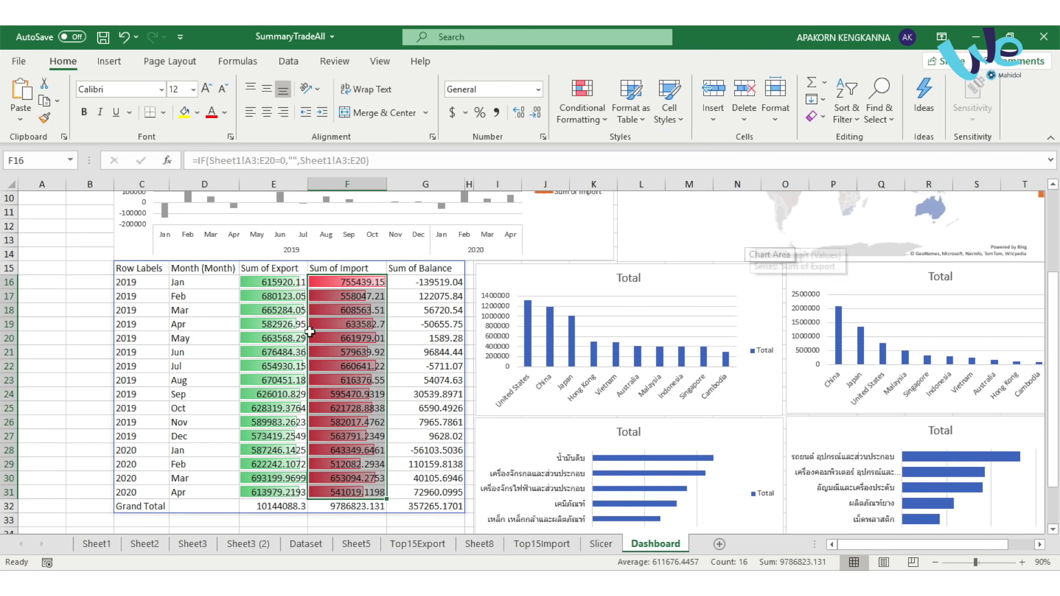
# Step: Select the monthly balance values in column G for conditional formatting
pyautogui.click(433, 311)
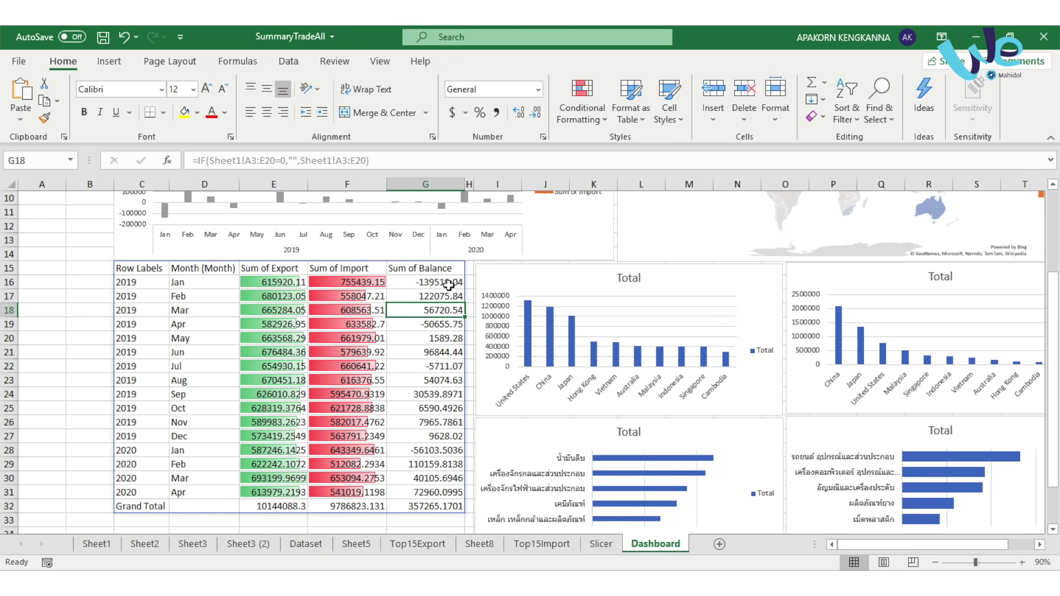
pyautogui.moveTo(448, 285); pyautogui.dragTo(454, 492)
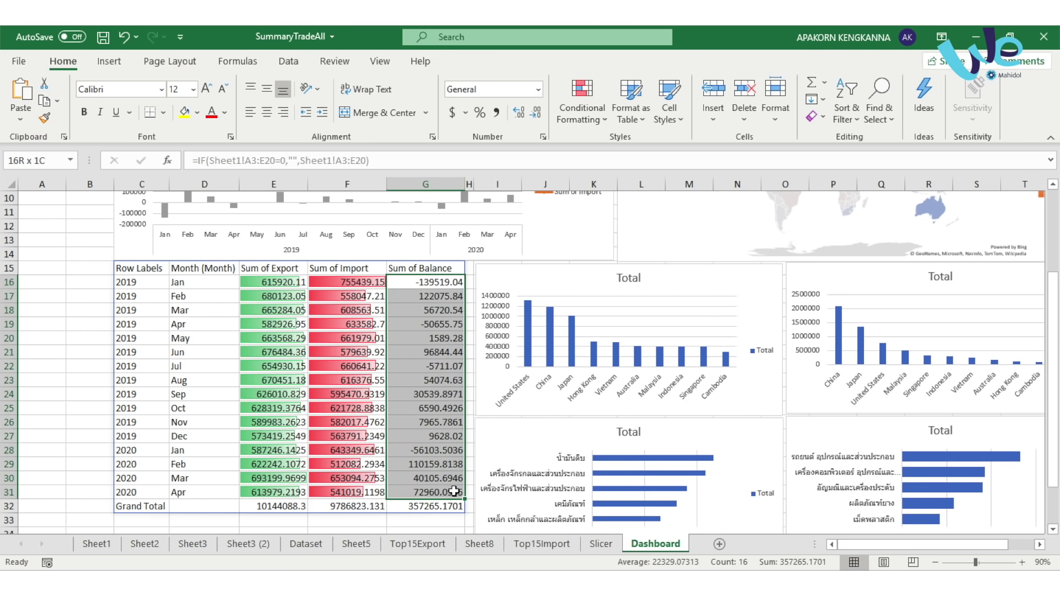
pyautogui.click(584, 121)
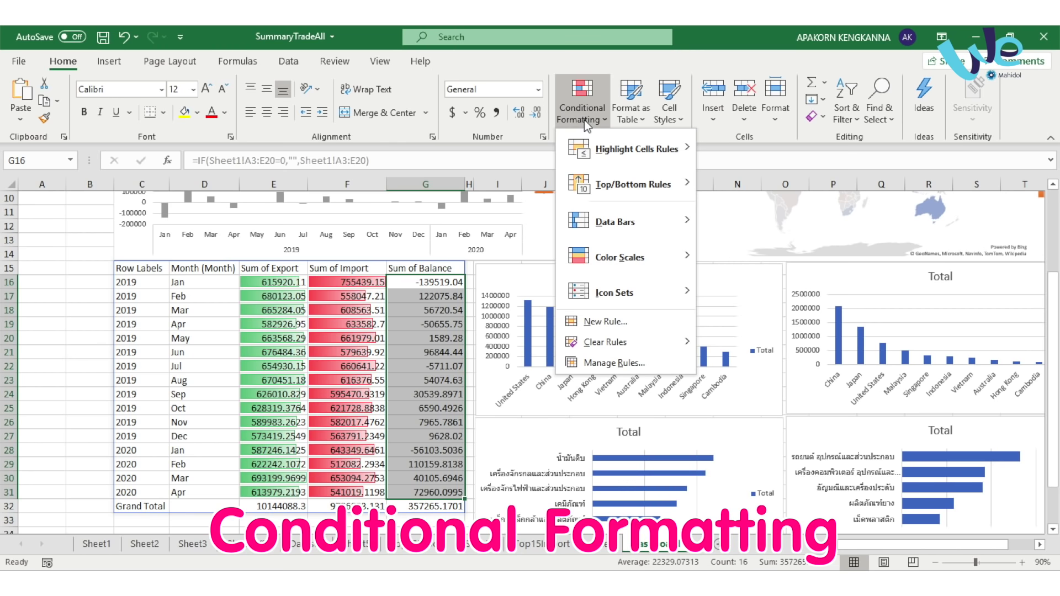
pyautogui.moveTo(621, 292)
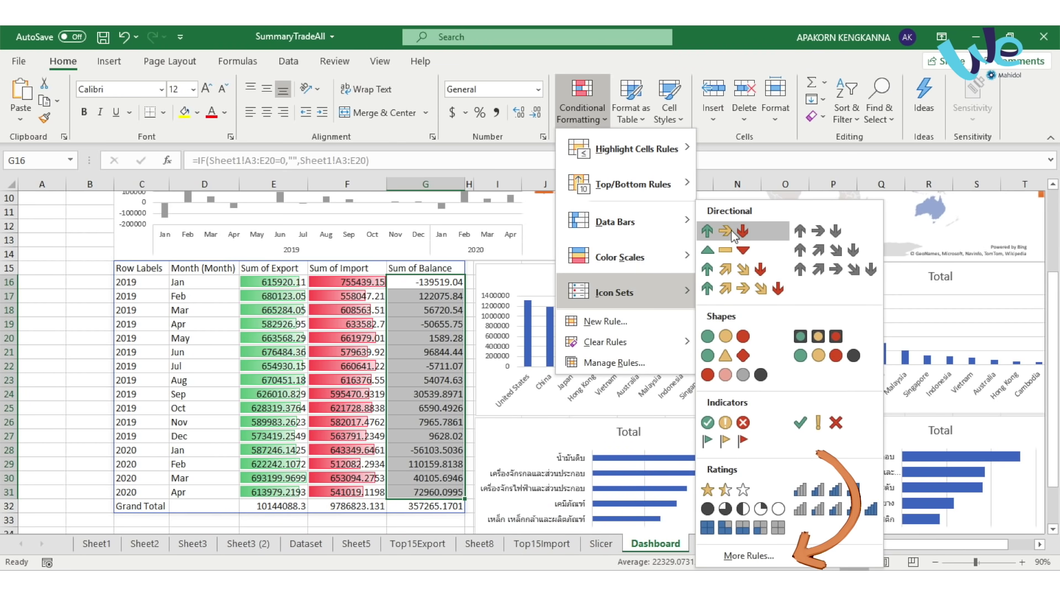
# Step: Choose the four-arrow icon set for a new rule on the balance column
pyautogui.click(749, 556)
pyautogui.click(615, 383)
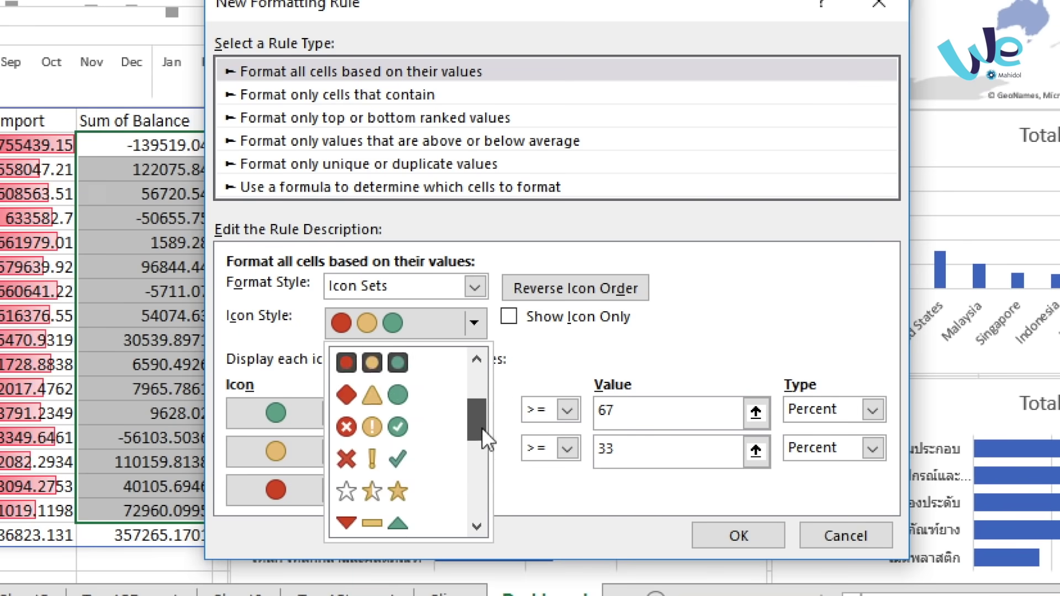
pyautogui.click(467, 408)
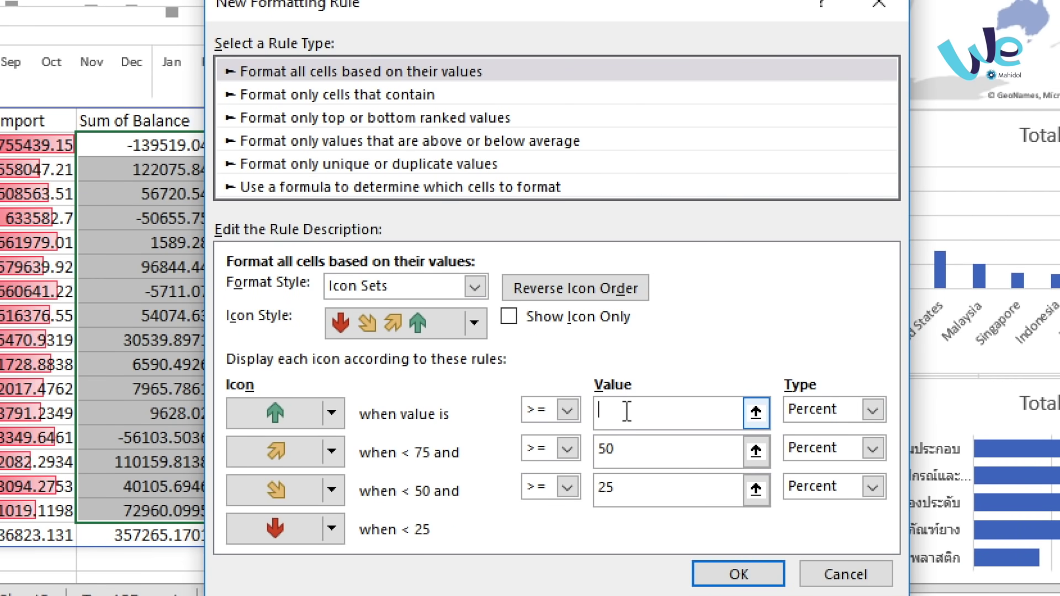
# Step: Set the arrow thresholds to 0 with Type Number and apply the icons
pyautogui.write('0')
pyautogui.click(872, 409)
pyautogui.click(811, 432)
pyautogui.click(872, 448)
pyautogui.click(827, 470)
pyautogui.click(833, 487)
pyautogui.click(829, 508)
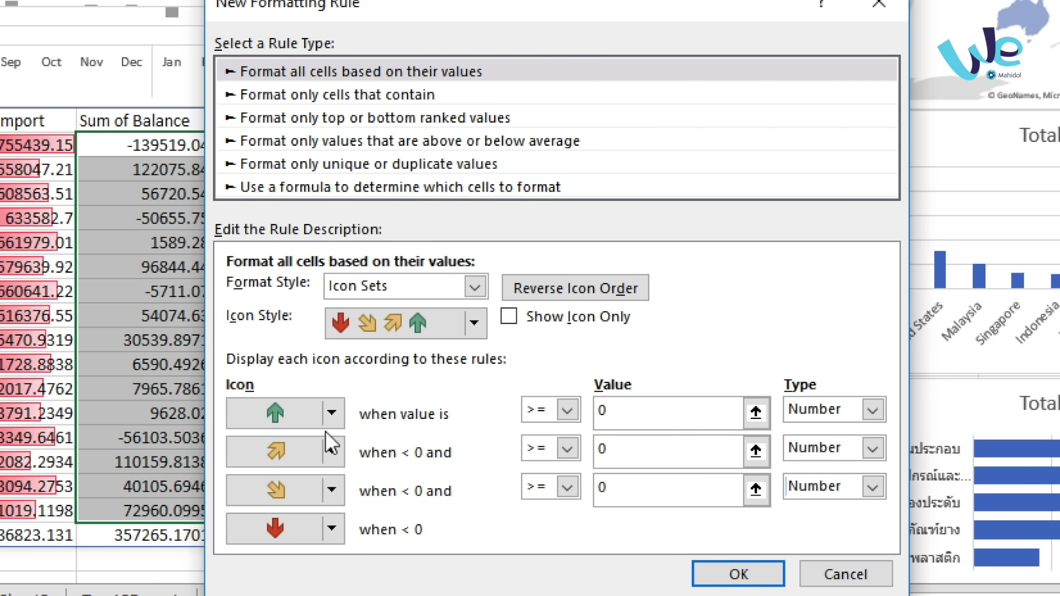
pyautogui.click(748, 574)
pyautogui.click(442, 307)
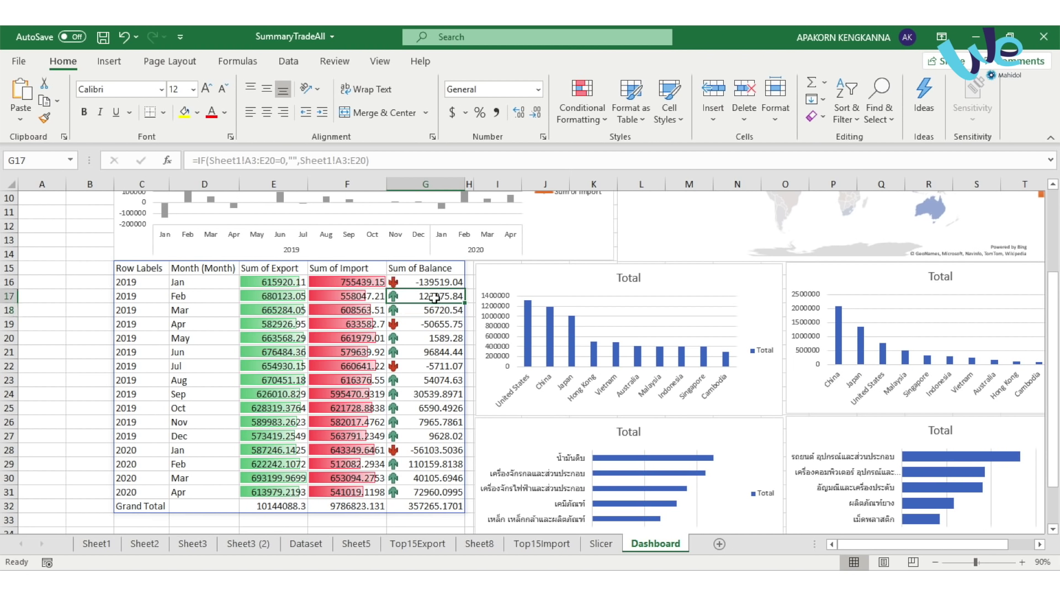
pyautogui.click(433, 322)
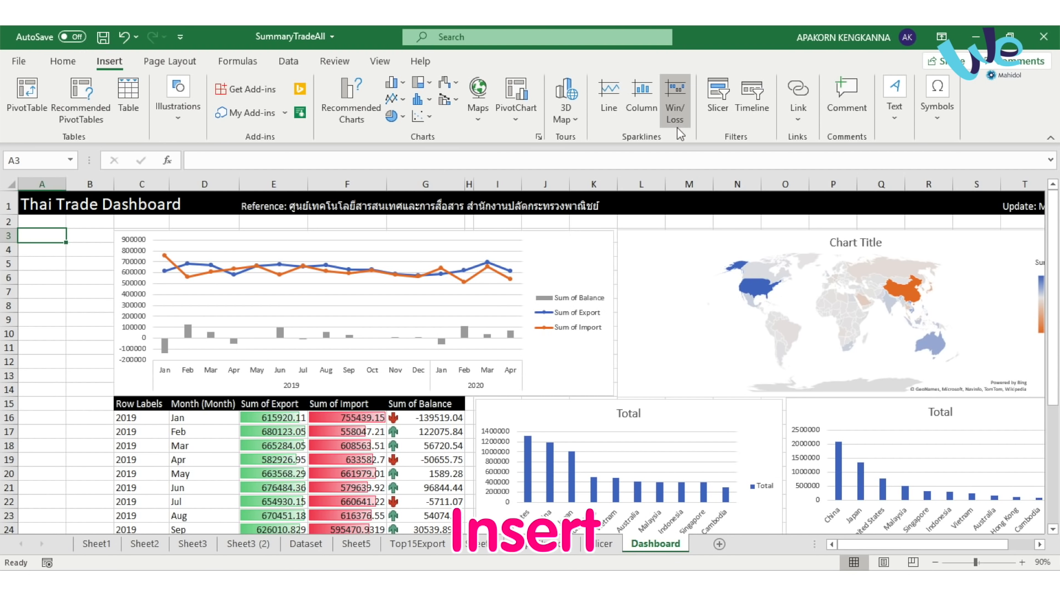
# Step: Insert a Month timeline from the Data Model and fit it at the dashboard's top-left
pyautogui.click(753, 96)
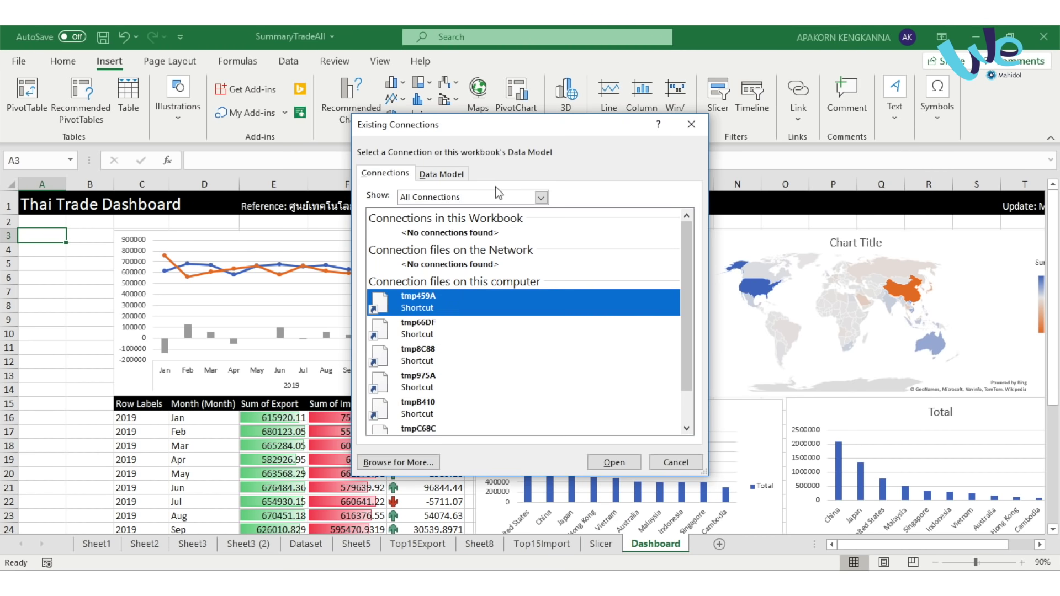
pyautogui.click(442, 174)
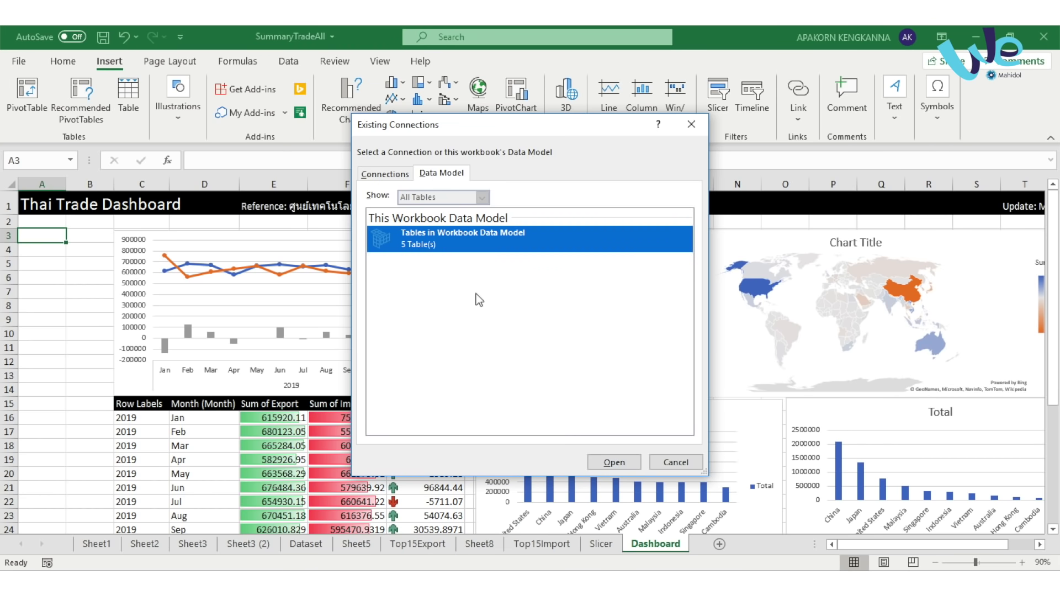
pyautogui.click(613, 462)
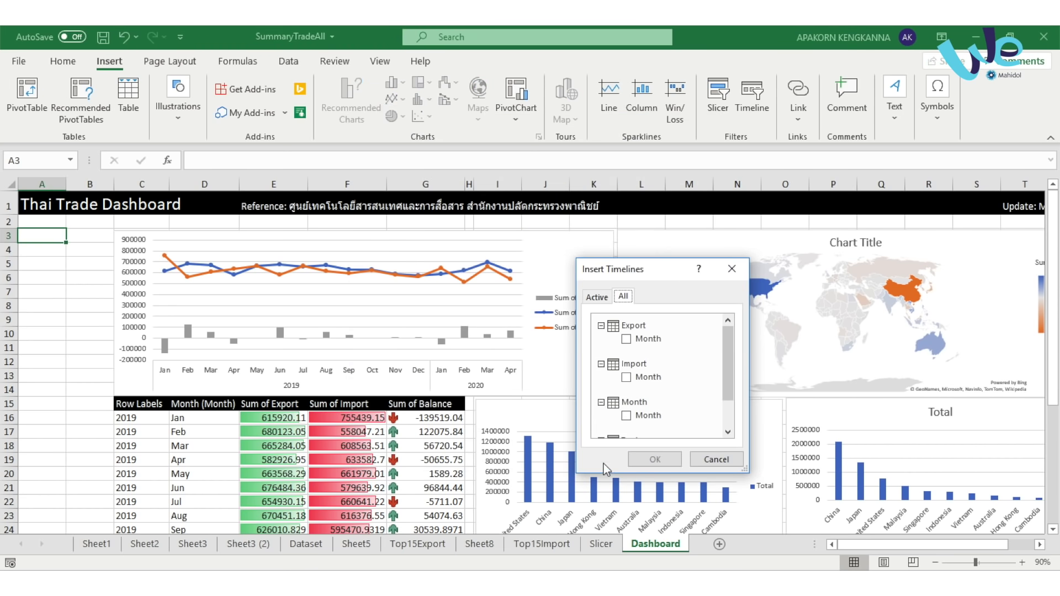
pyautogui.moveTo(669, 270); pyautogui.dragTo(610, 250)
pyautogui.scroll(-2, 674, 351)
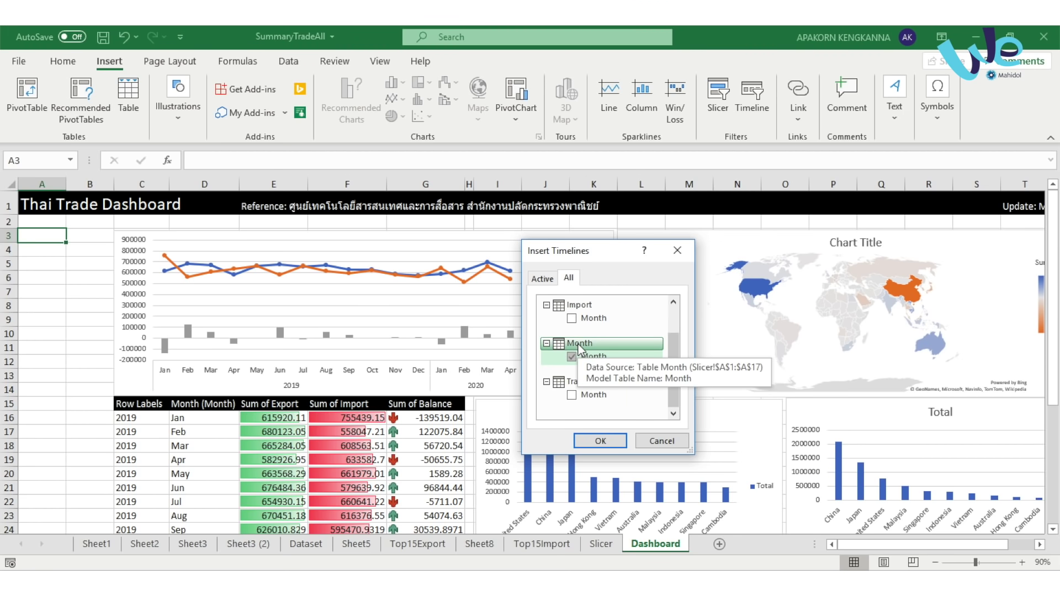
pyautogui.click(602, 441)
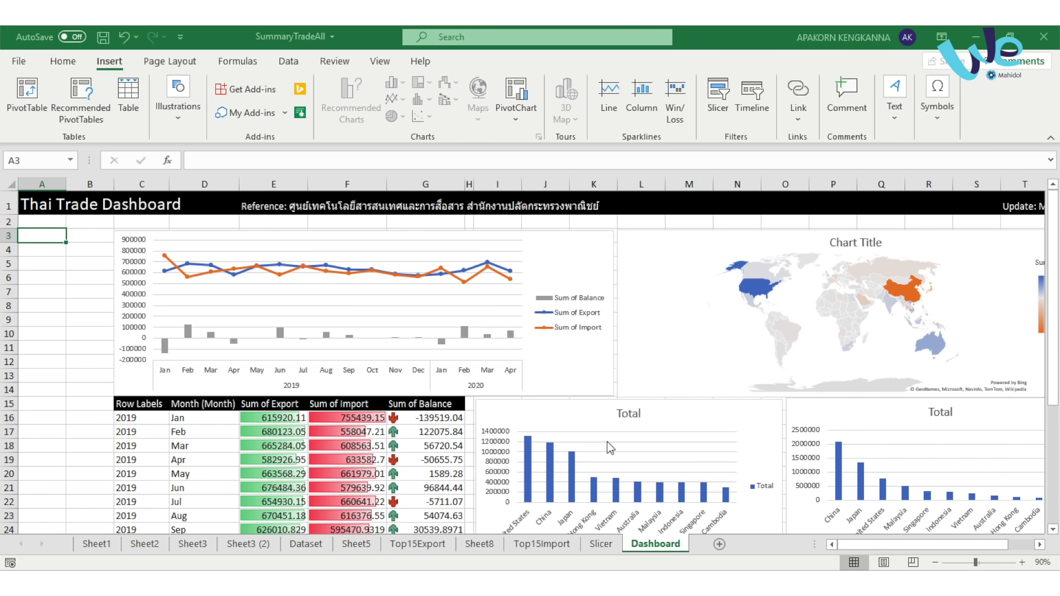
pyautogui.moveTo(482, 326); pyautogui.dragTo(94, 233)
pyautogui.moveTo(252, 265); pyautogui.dragTo(208, 265)
# Step: Connect the Month timeline to all the dashboard's PivotTables through Report Connections
pyautogui.rightClick(125, 229)
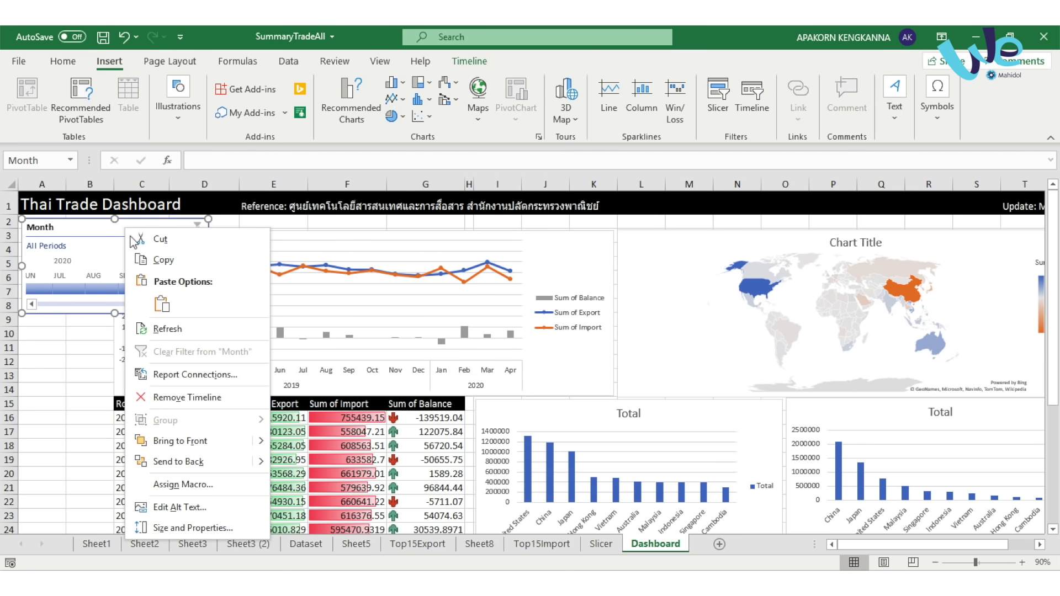
pyautogui.click(197, 375)
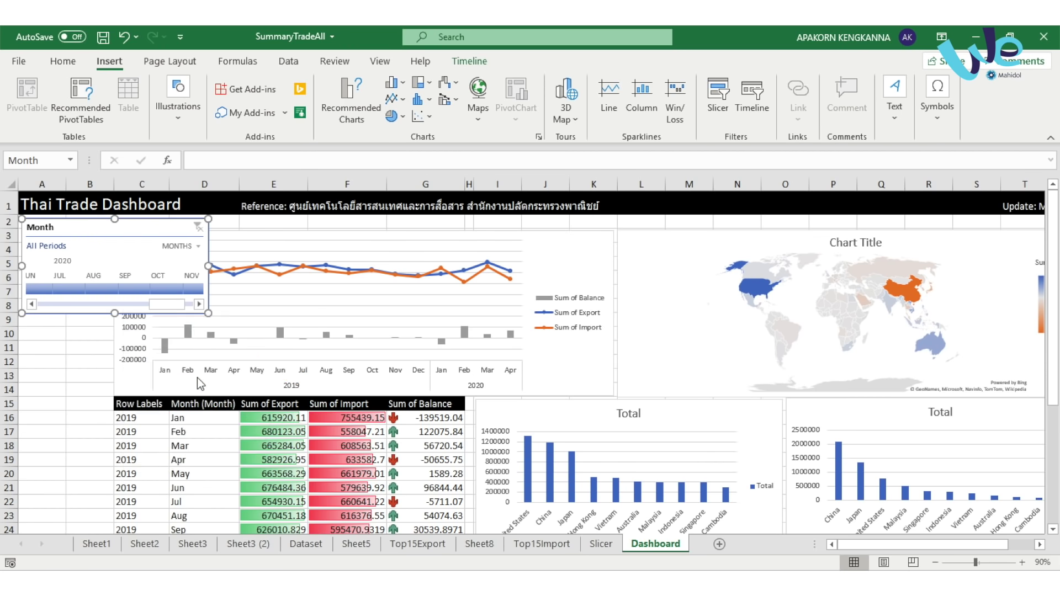
pyautogui.click(206, 304)
pyautogui.click(205, 318)
pyautogui.click(205, 331)
pyautogui.click(206, 343)
pyautogui.click(206, 356)
pyautogui.click(350, 370)
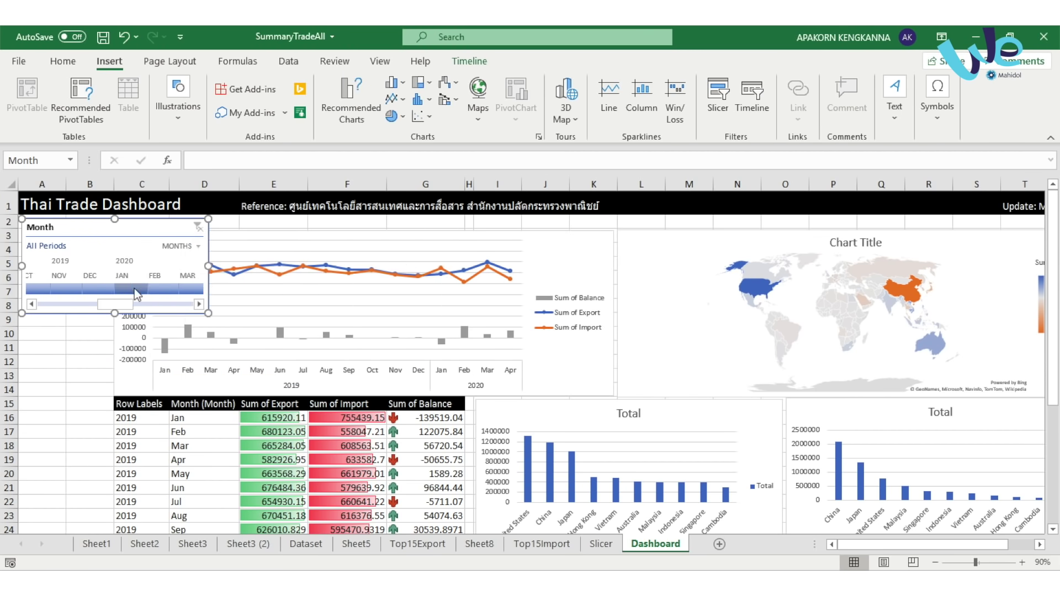
# Step: Test the timeline on Jan–Feb 2020, then clear it back to all periods
pyautogui.click(135, 289)
pyautogui.click(165, 288)
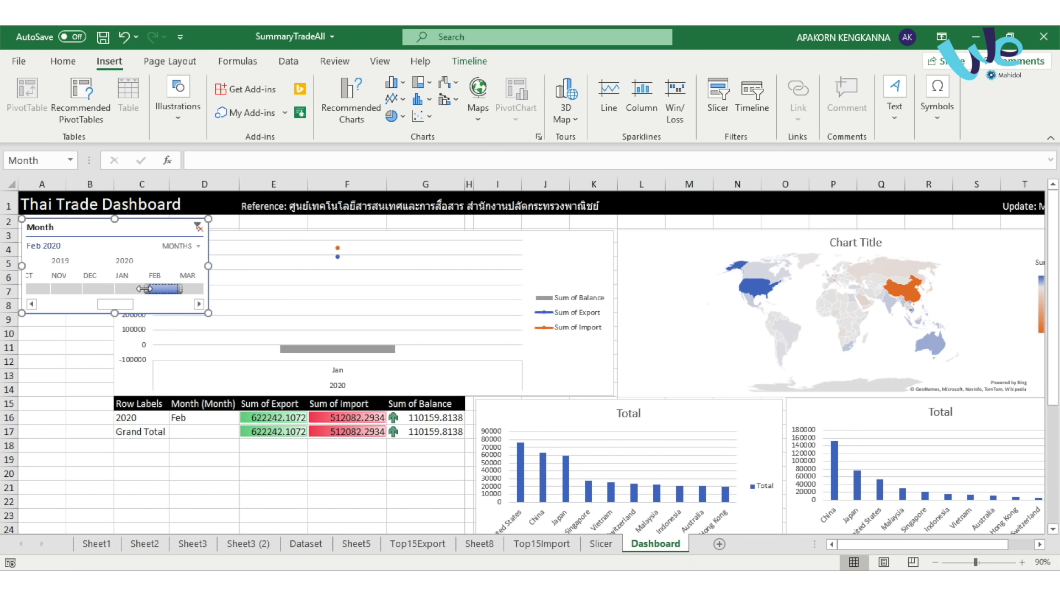
pyautogui.moveTo(144, 289); pyautogui.dragTo(116, 290)
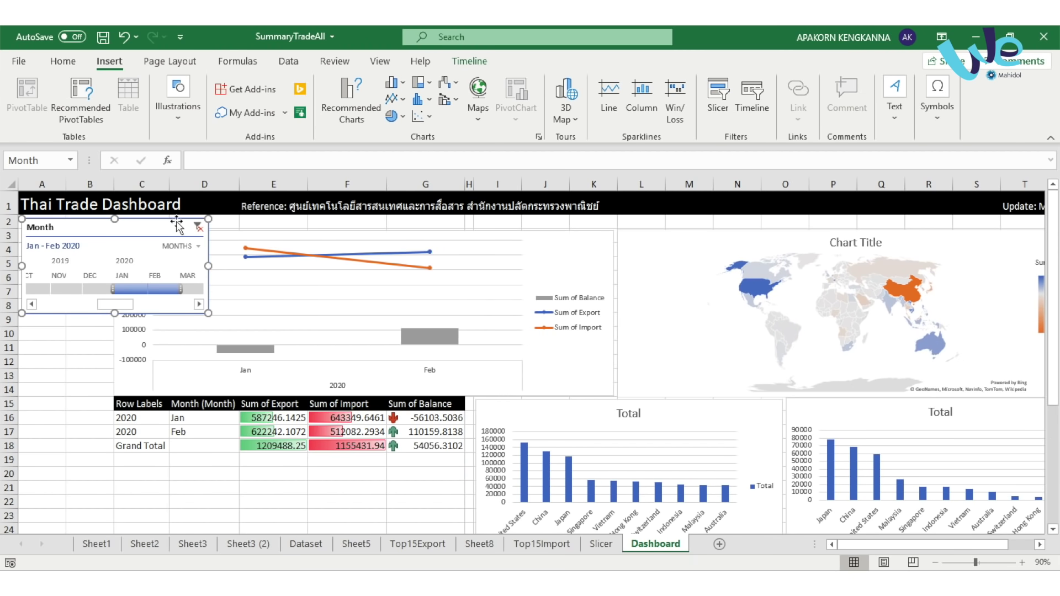
pyautogui.click(198, 227)
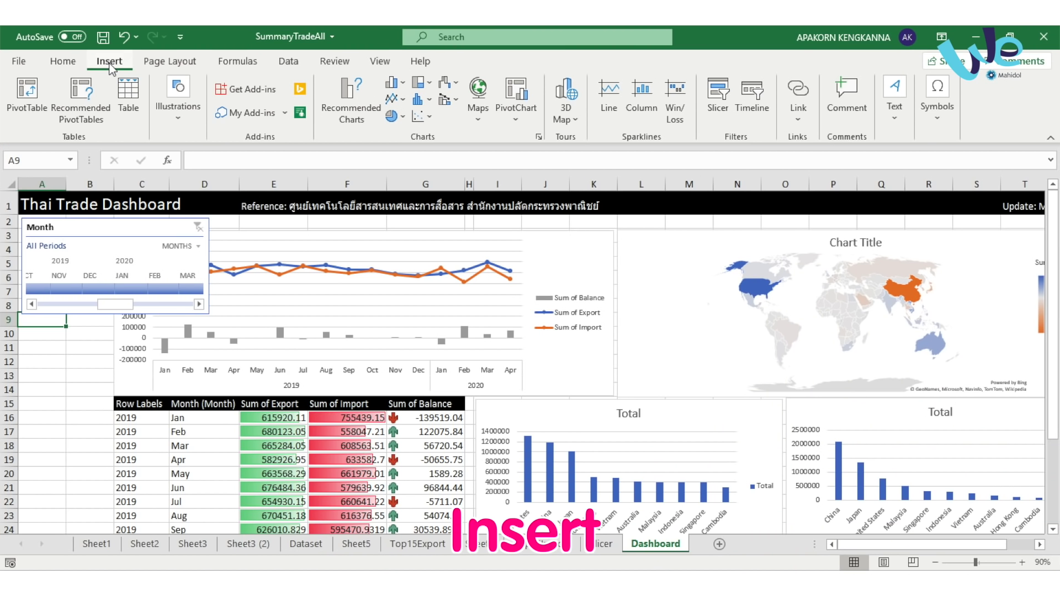
# Step: Insert a Continent slicer from the Data Model and place it below the Month timeline
pyautogui.click(718, 97)
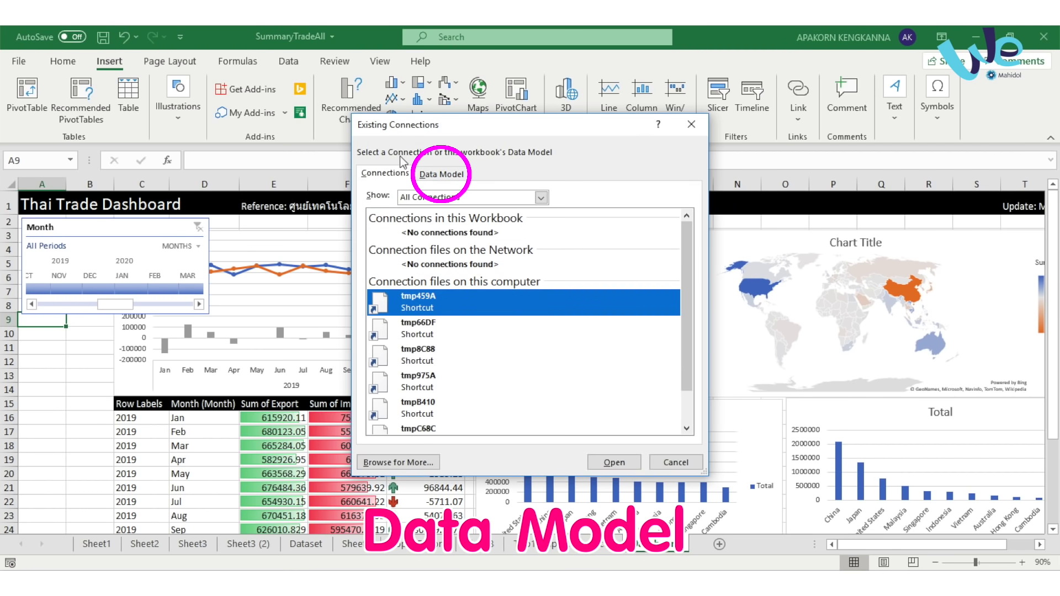
pyautogui.click(441, 173)
pyautogui.click(497, 238)
pyautogui.click(628, 464)
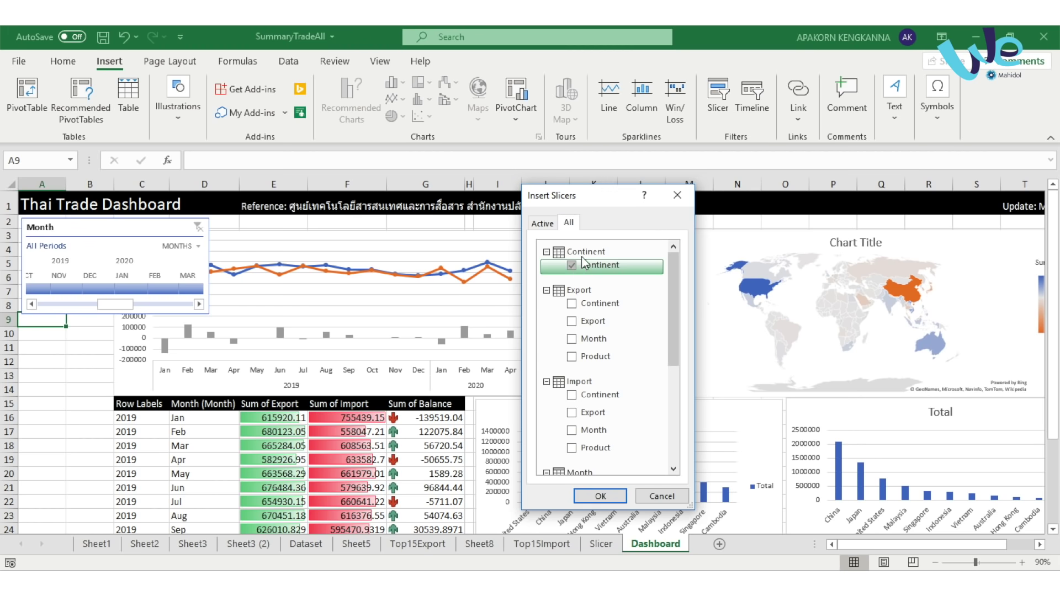
pyautogui.click(600, 496)
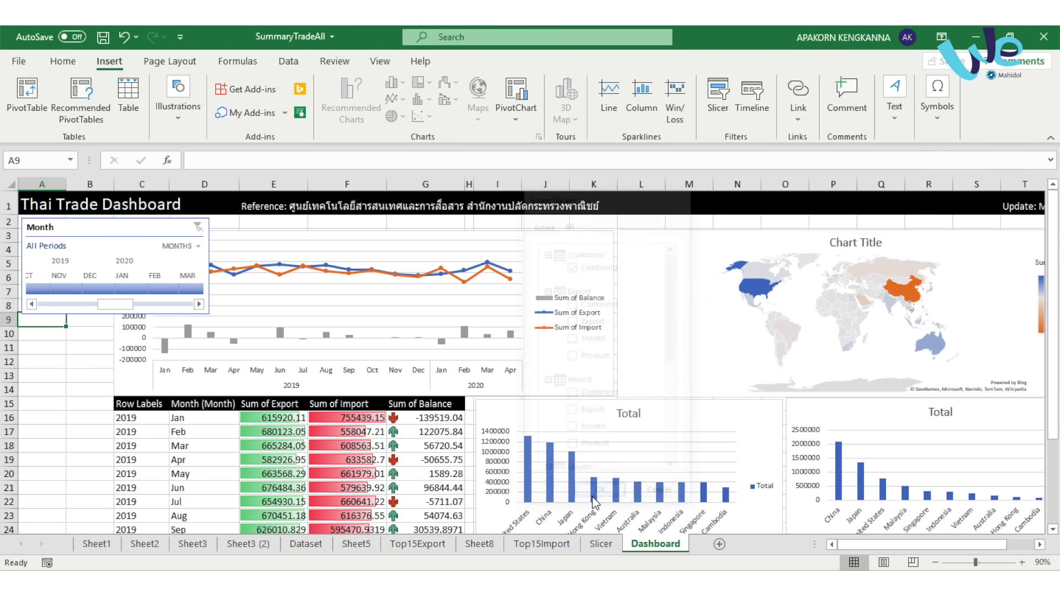
pyautogui.moveTo(547, 288)
pyautogui.mouseDown()
pyautogui.moveTo(117, 341)
pyautogui.moveTo(91, 328)
pyautogui.mouseUp()
# Step: Link the Continent slicer to all remaining PivotTables via Report Connections
pyautogui.rightClick(92, 330)
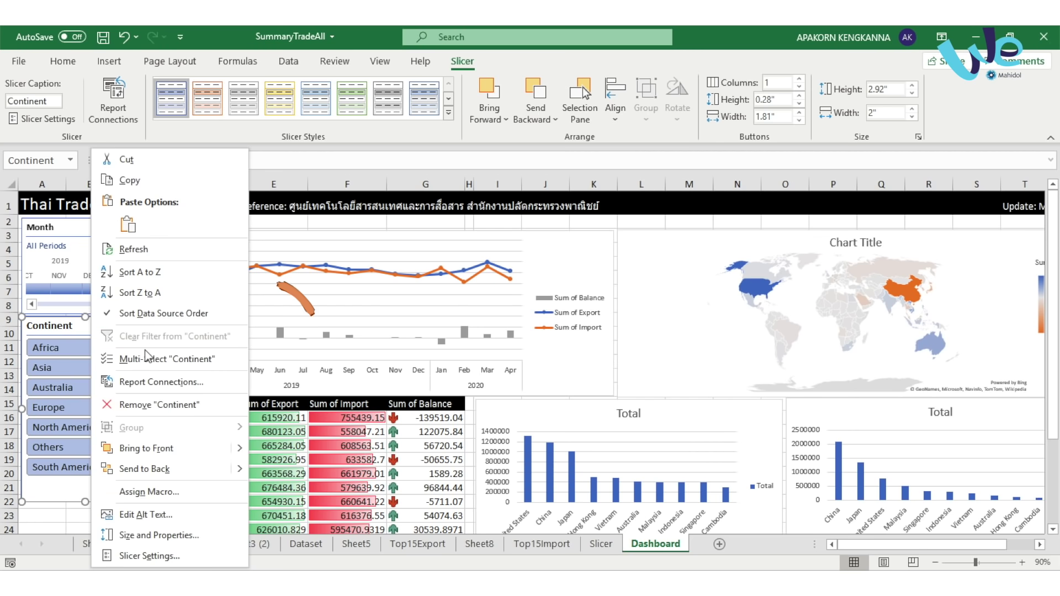
pyautogui.click(160, 381)
pyautogui.moveTo(88, 274)
pyautogui.mouseDown()
pyautogui.moveTo(207, 323)
pyautogui.moveTo(279, 311)
pyautogui.mouseUp()
pyautogui.click(215, 402)
pyautogui.click(215, 407)
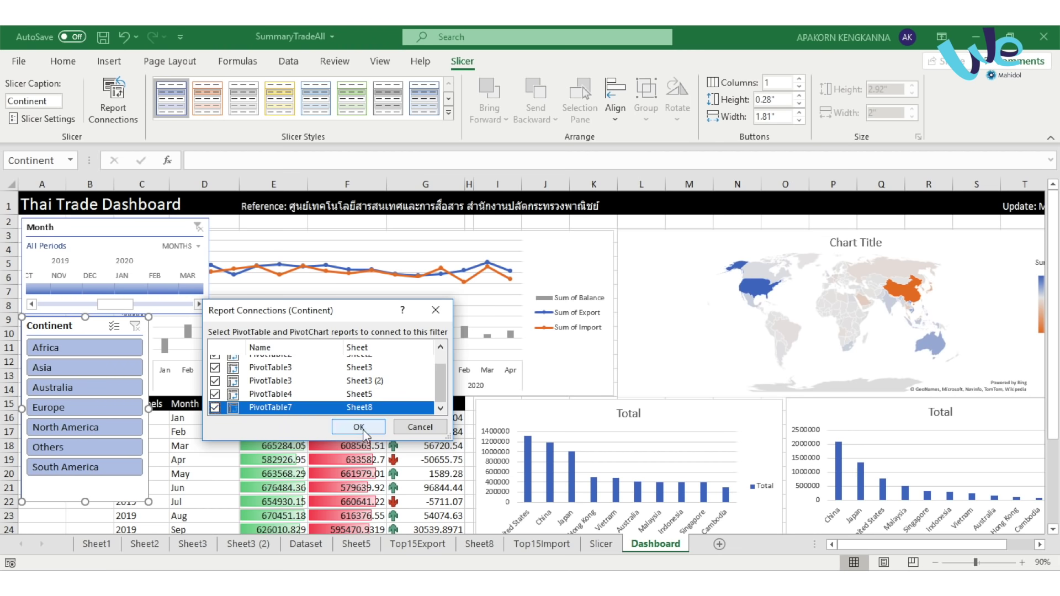
pyautogui.press('Return')
# Step: Test the slicer by selecting Africa, Asia and Australia
pyautogui.click(85, 348)
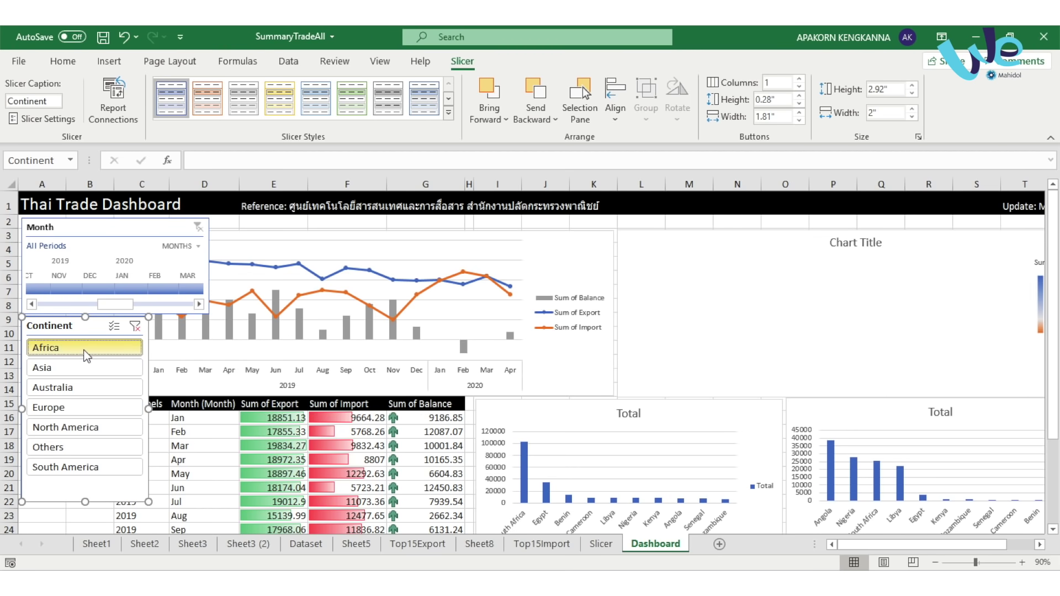
pyautogui.click(77, 372)
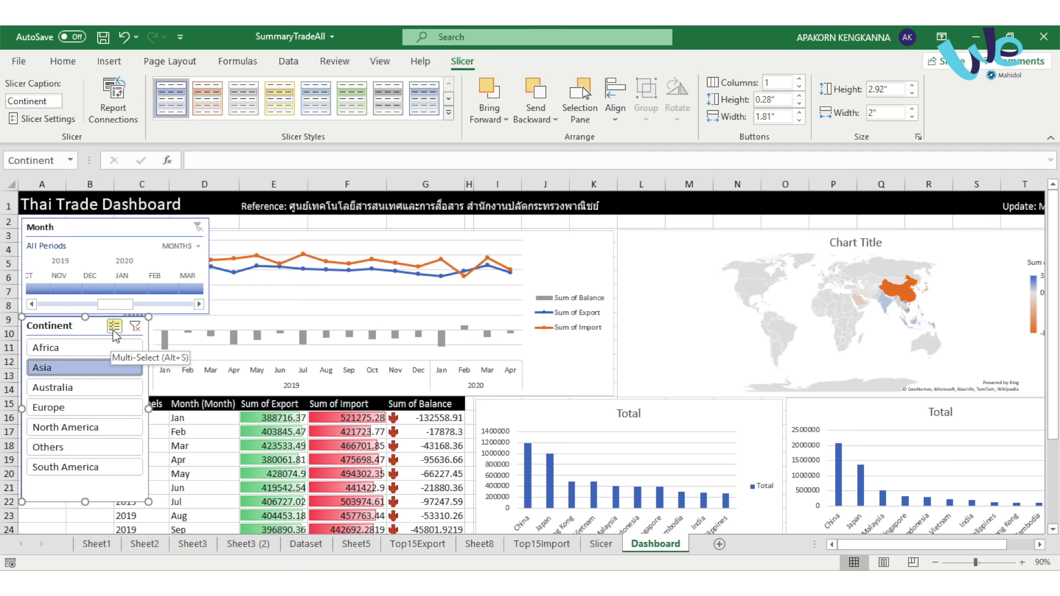
pyautogui.click(85, 393)
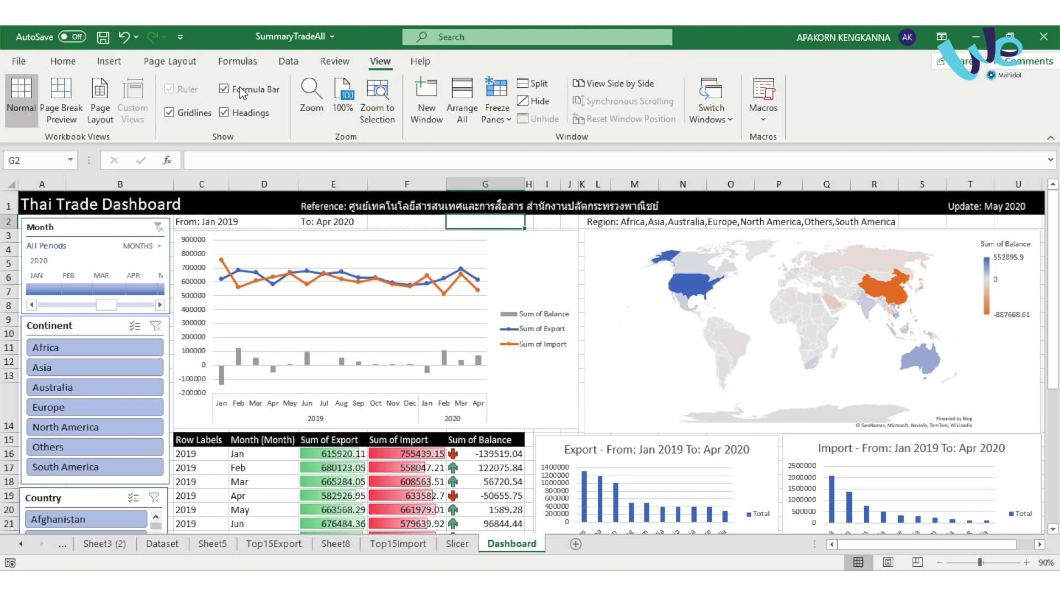
# Step: Untick Formula Bar, Gridlines and Headings on the View tab
pyautogui.click(224, 89)
pyautogui.click(224, 112)
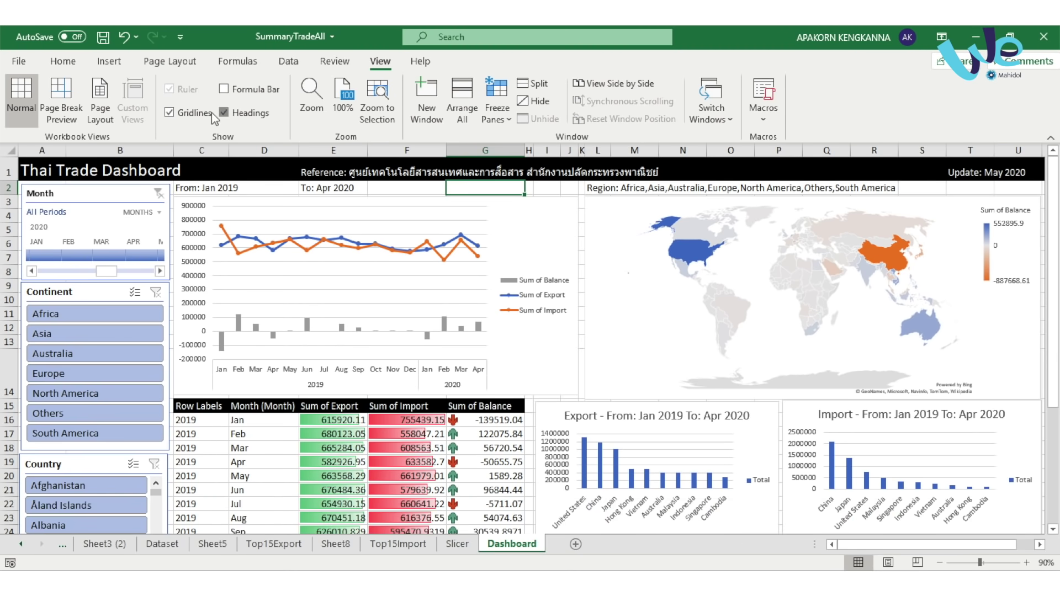
pyautogui.click(169, 112)
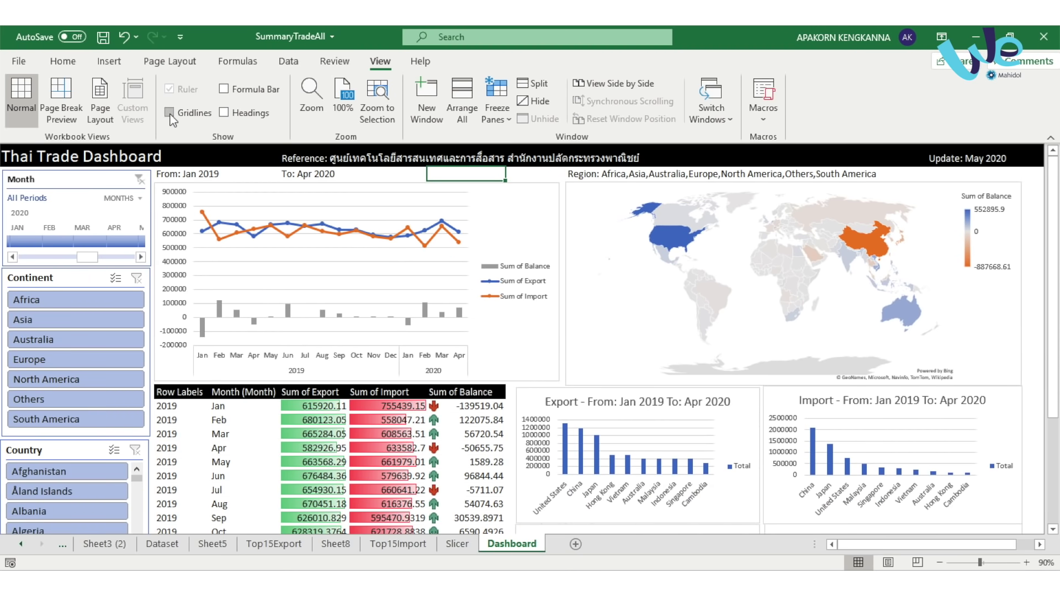
pyautogui.click(941, 37)
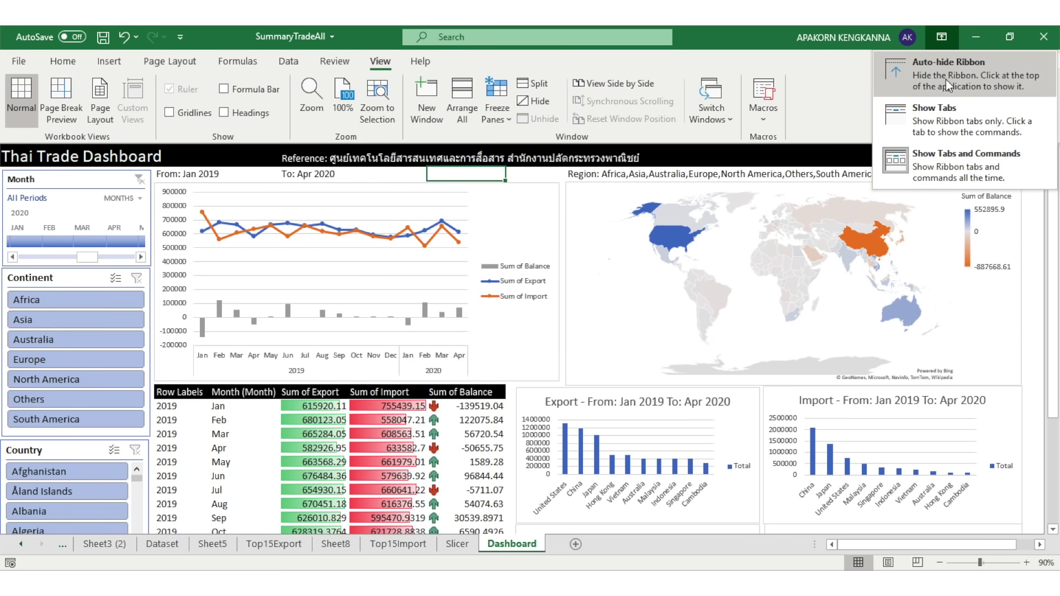
# Step: Set the ribbon to Auto-hide Ribbon
pyautogui.click(946, 79)
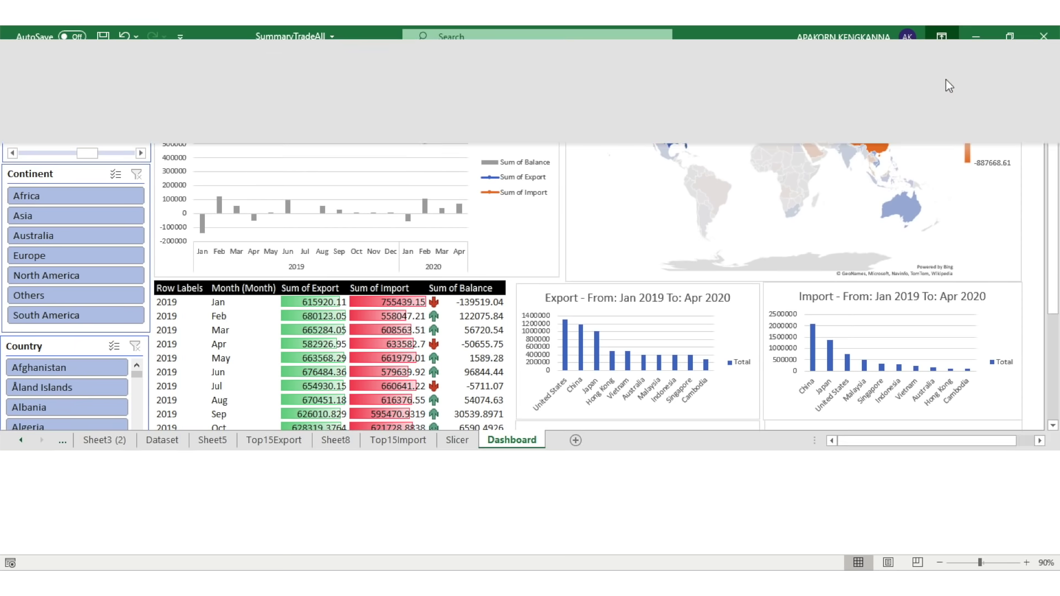